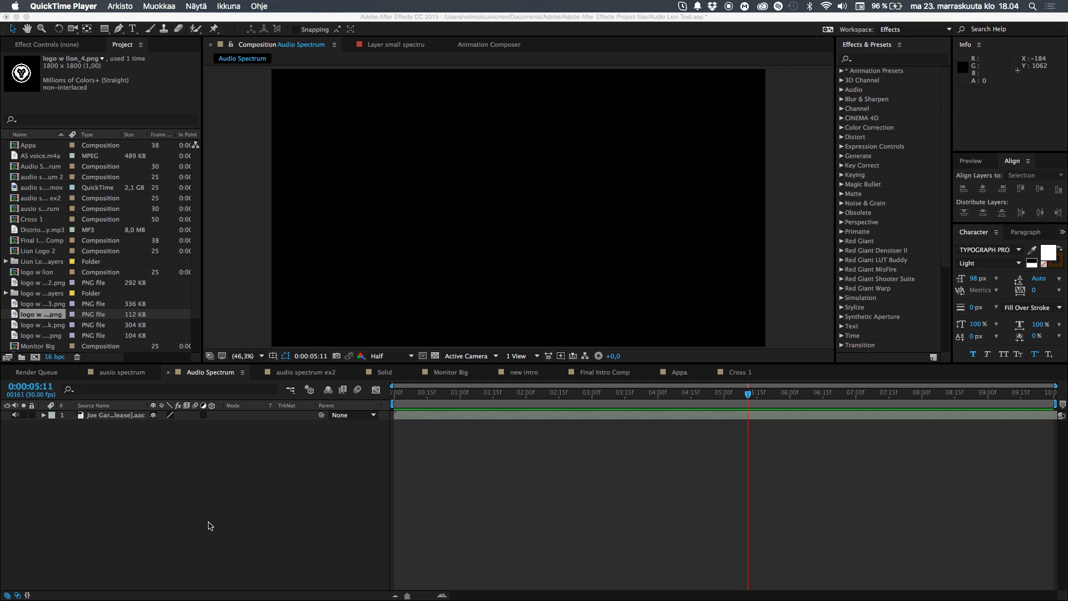
# - Review the Audio Spectrum composition's size, frame rate and duration settings, keeping them as they are
pyautogui.click(270, 501)
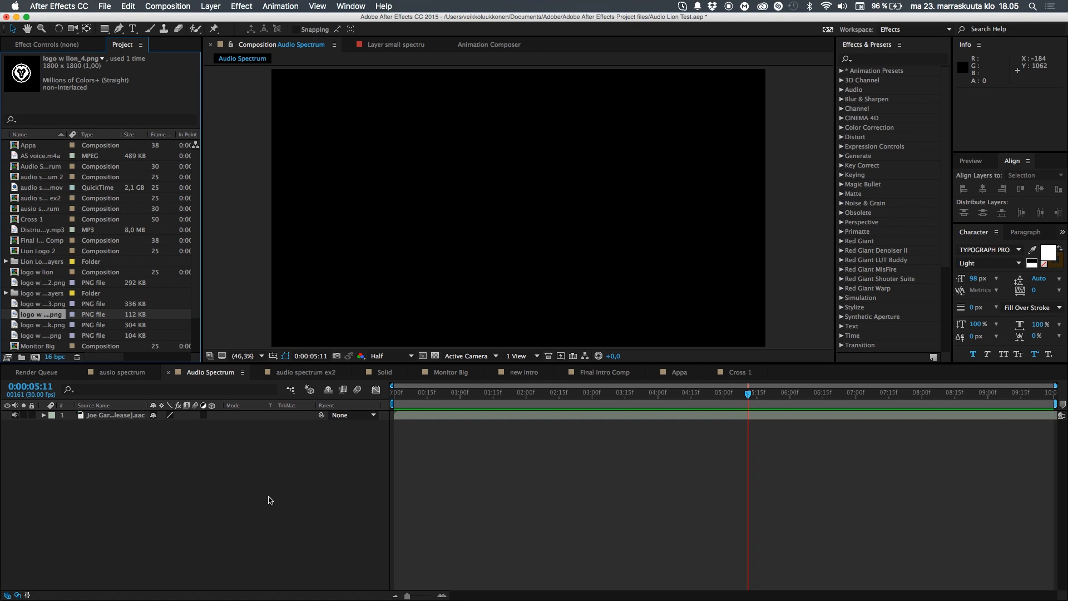
pyautogui.click(198, 491)
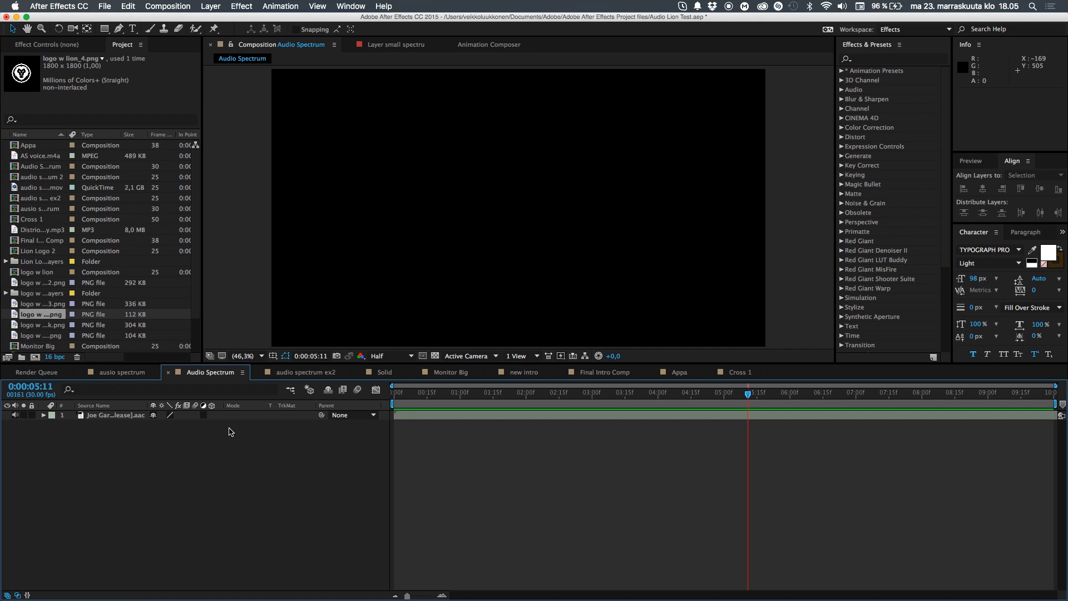
pyautogui.press('super+k')
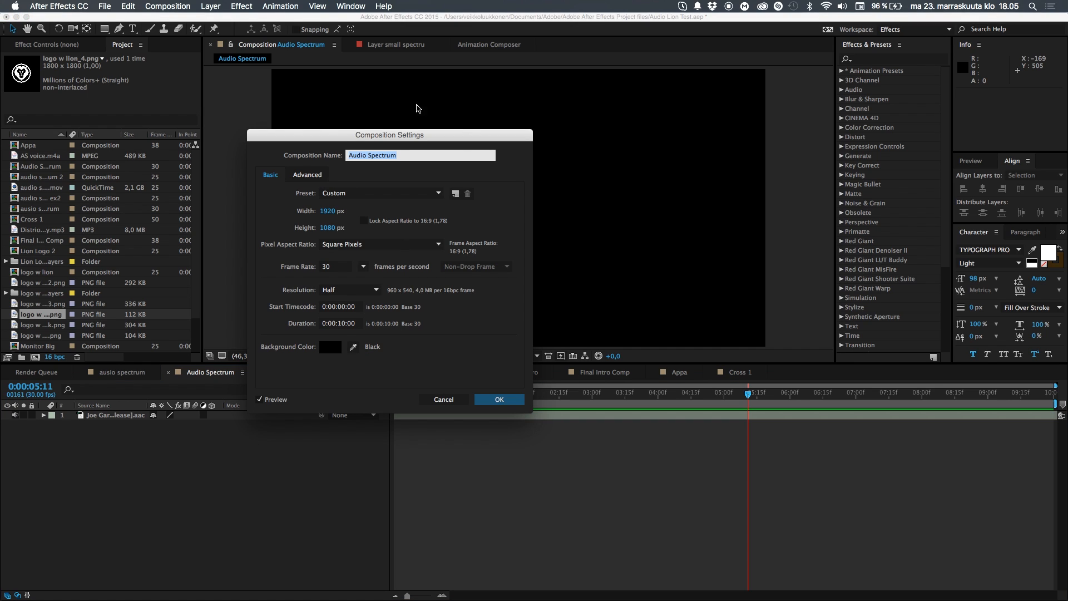
pyautogui.moveTo(395, 139); pyautogui.dragTo(429, 150)
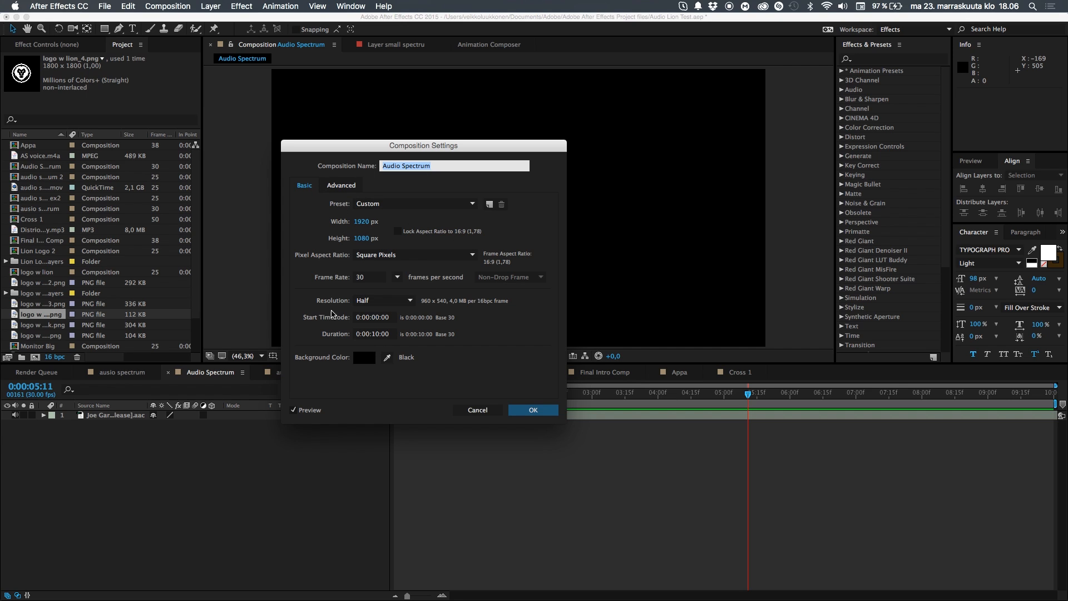
pyautogui.click(543, 410)
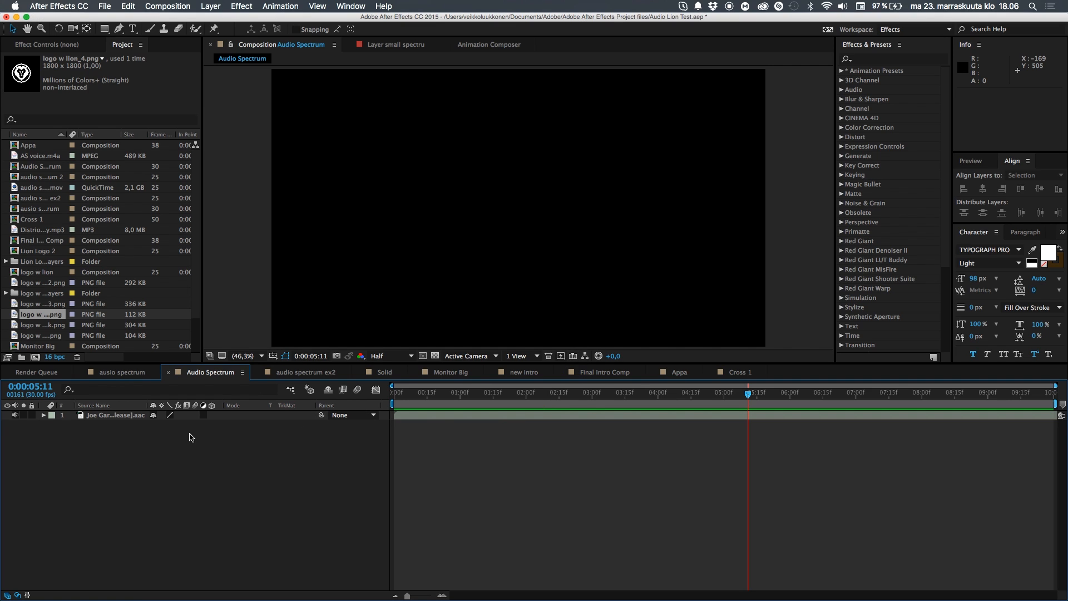
# - Reveal the audio layer's waveform, scrub through the track, and undo the accidental shift of the layer
pyautogui.click(117, 418)
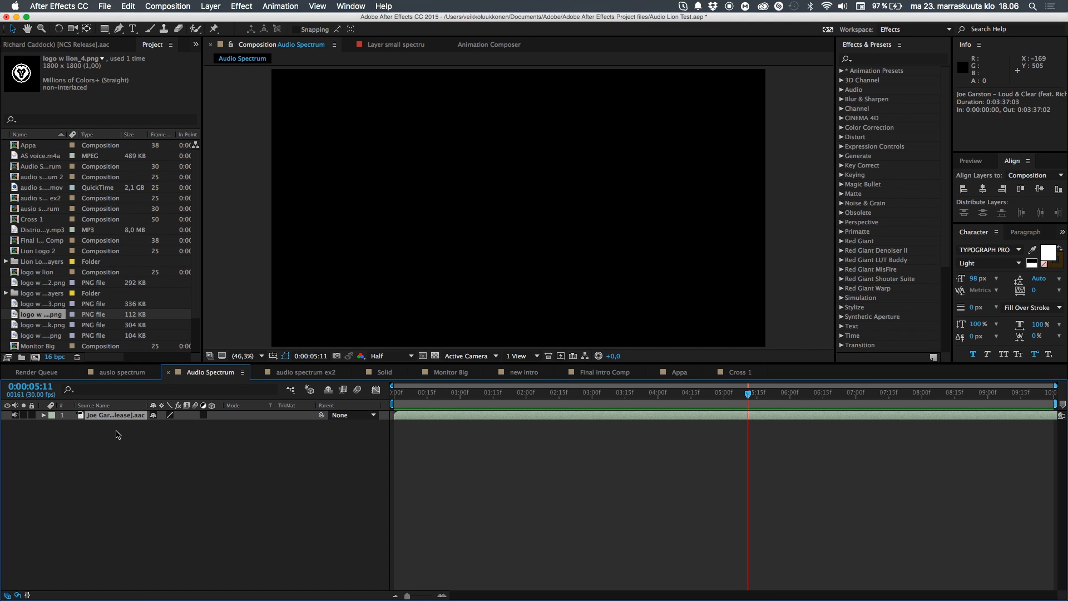
pyautogui.click(148, 479)
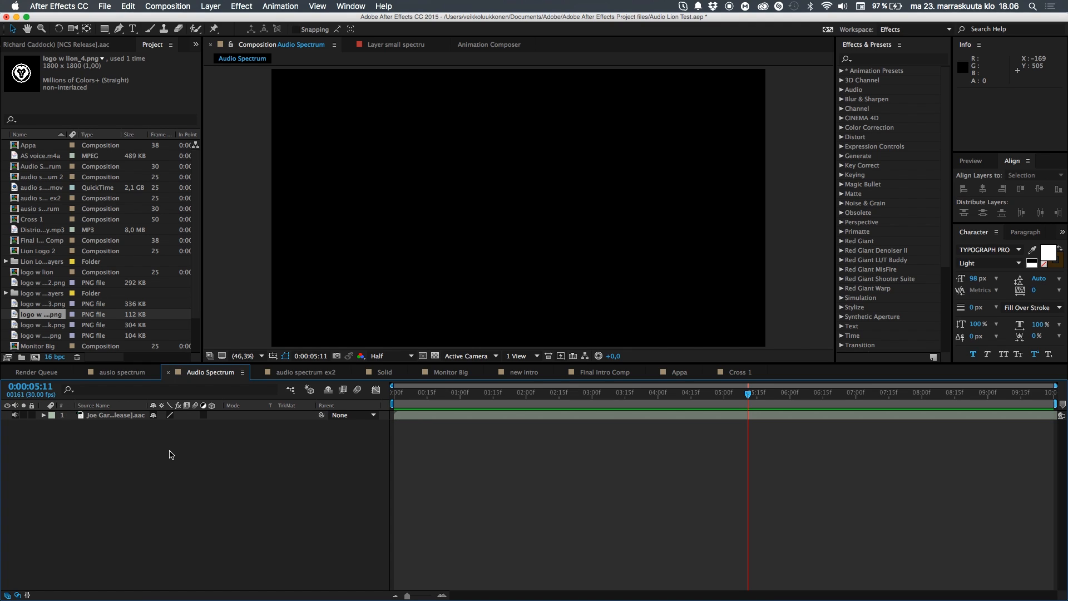
pyautogui.click(129, 417)
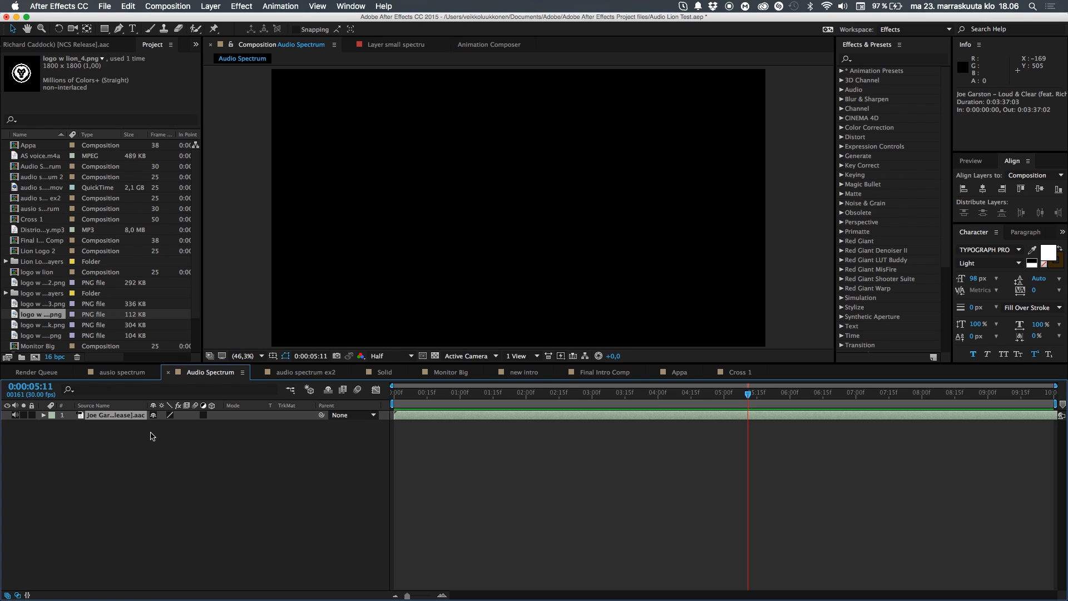
pyautogui.press('l')
pyautogui.press('l')
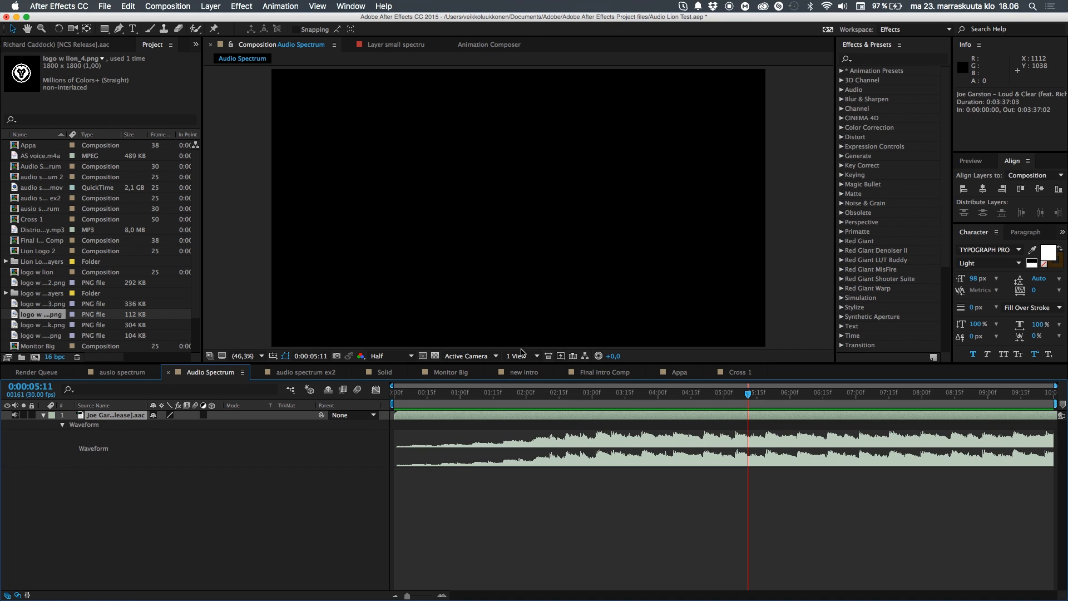
pyautogui.moveTo(425, 391); pyautogui.dragTo(793, 421)
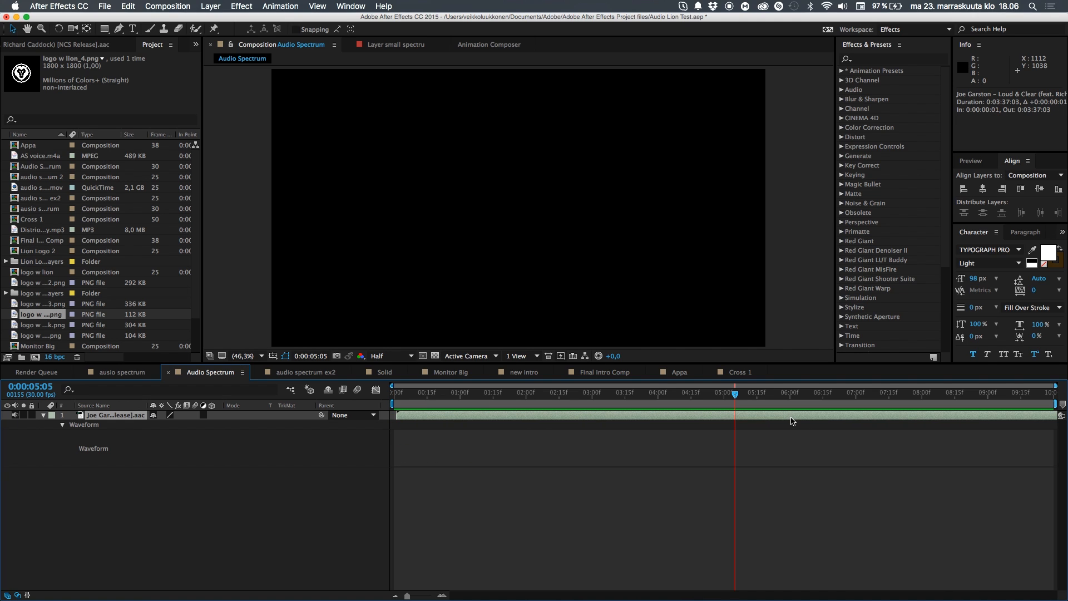
pyautogui.press('super+z')
pyautogui.click(168, 493)
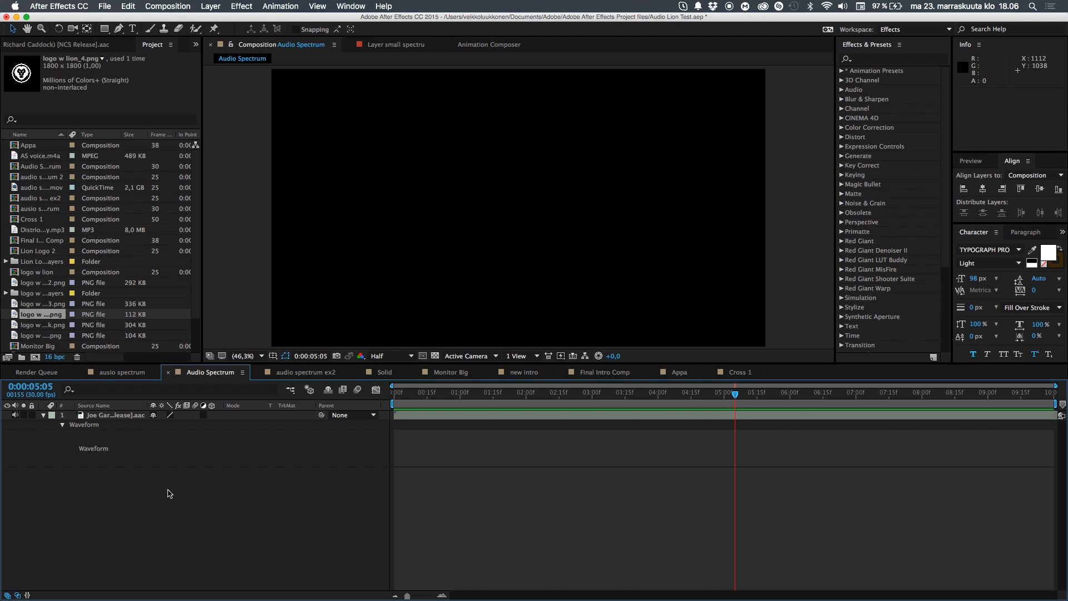
# - Inspect the audio layer's waveform and Audio Levels properties, and collapse the layer again
pyautogui.click(124, 420)
pyautogui.click(45, 417)
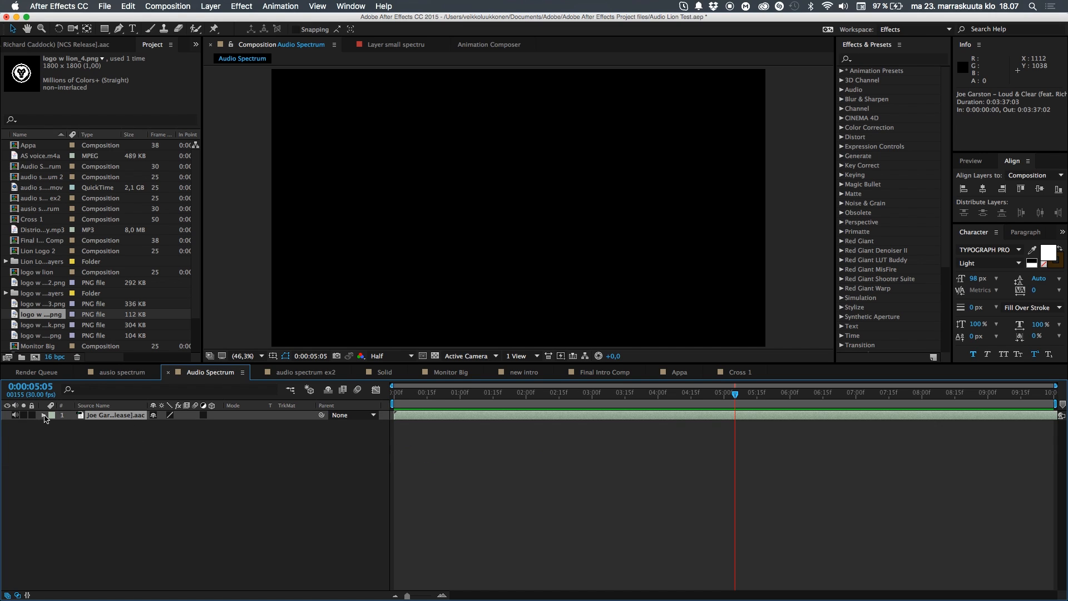
pyautogui.click(44, 417)
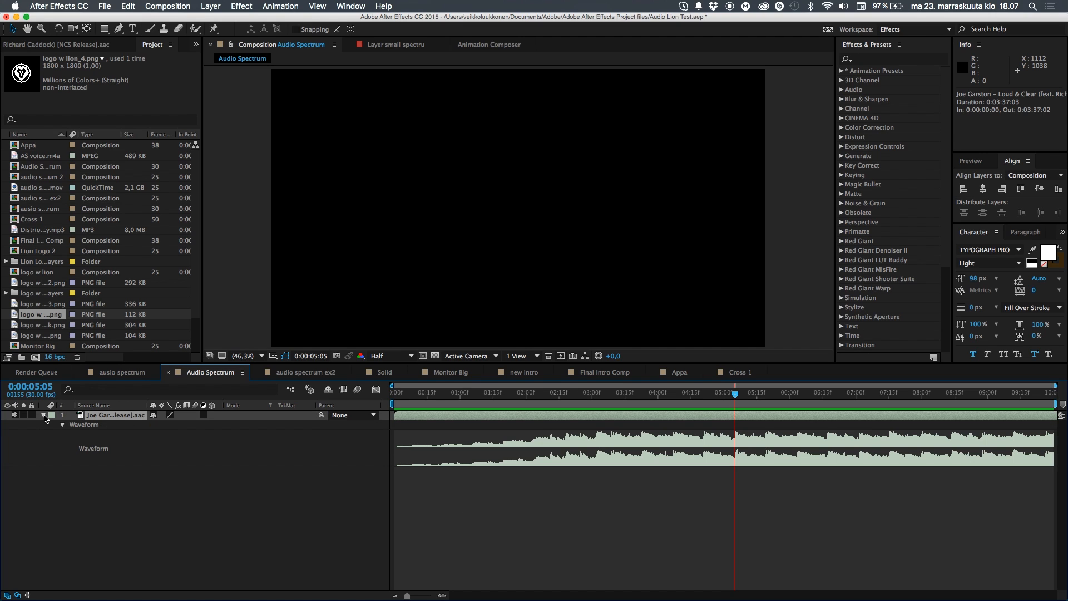
pyautogui.click(45, 418)
pyautogui.click(113, 452)
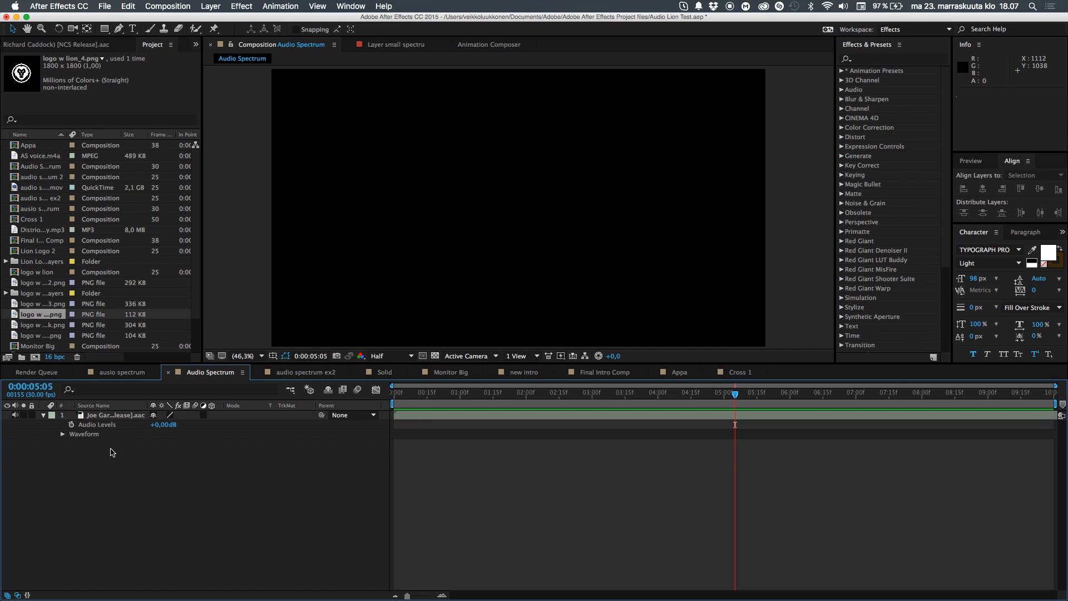
pyautogui.click(45, 417)
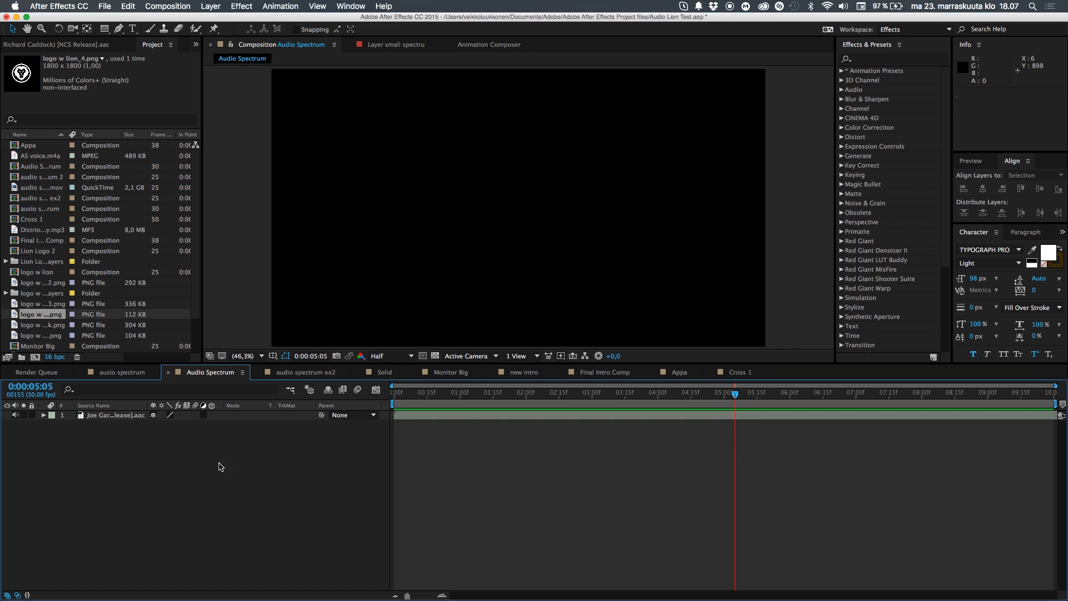
# - Create a 1920 × 1080 px medium red solid layer above the audio layer
pyautogui.press('super+y')
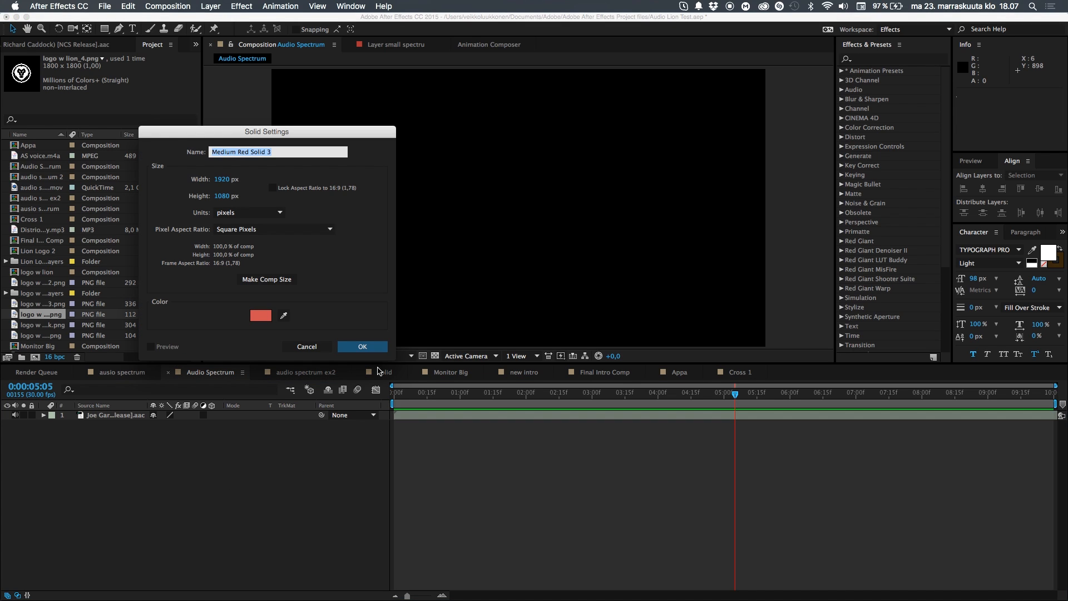
pyautogui.click(359, 346)
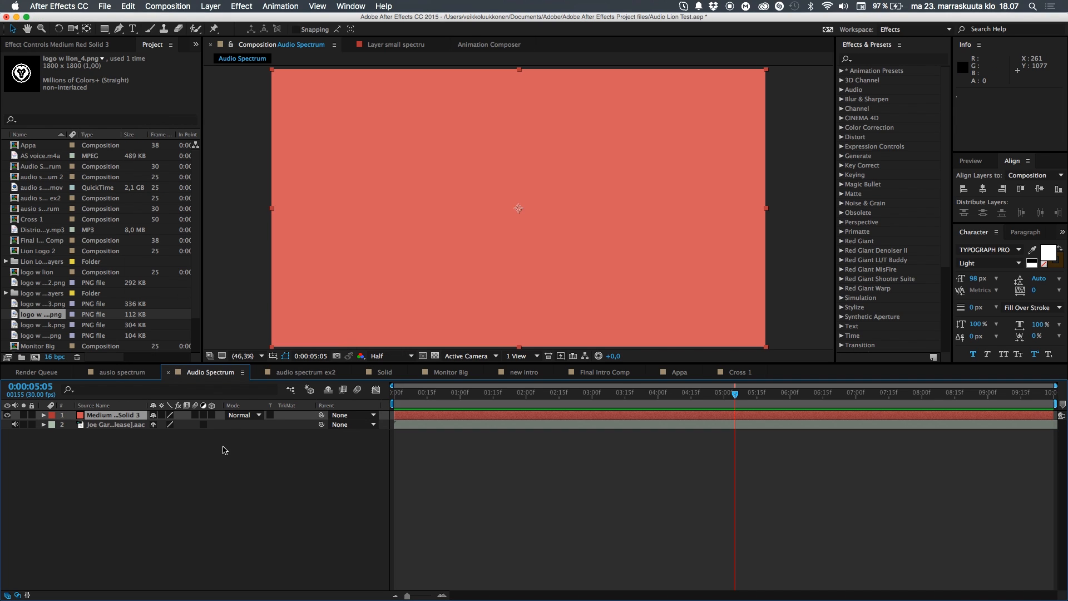
pyautogui.rightClick(159, 459)
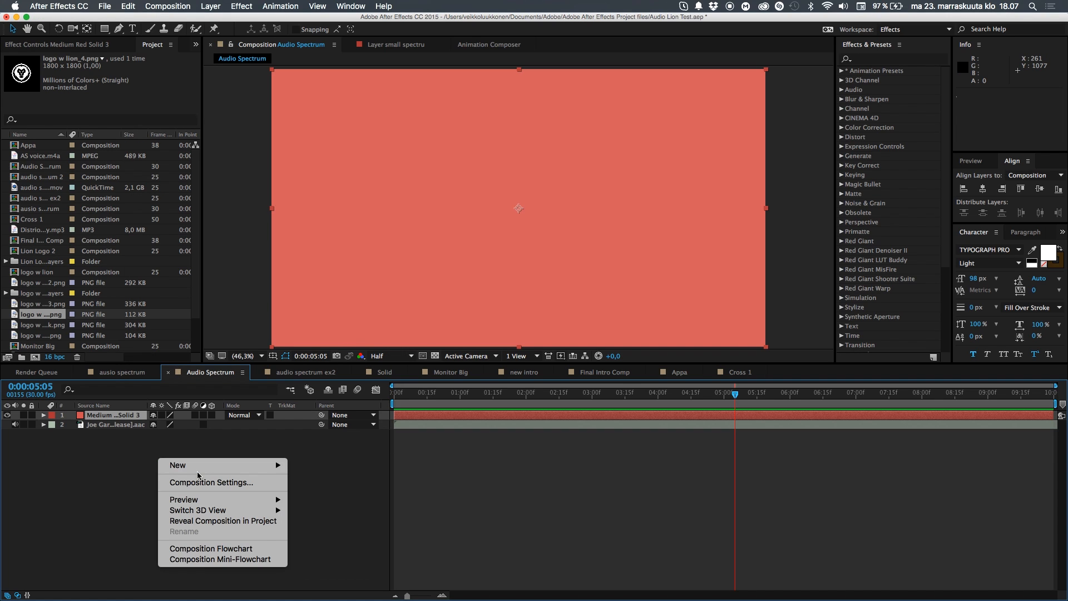
pyautogui.moveTo(209, 467)
pyautogui.click(98, 489)
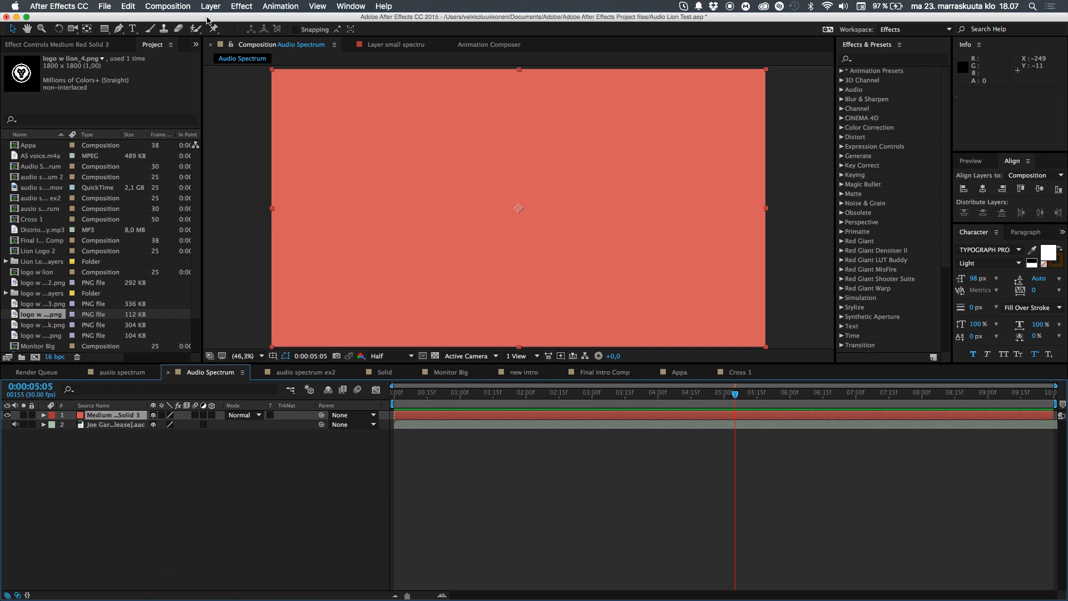
pyautogui.click(211, 6)
pyautogui.moveTo(239, 21)
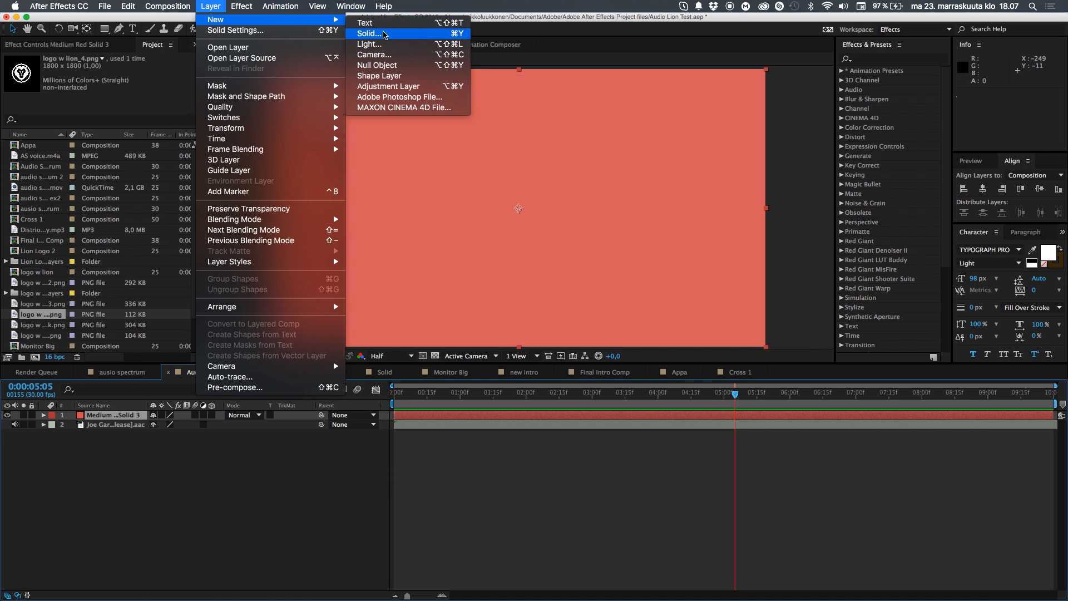
pyautogui.click(97, 583)
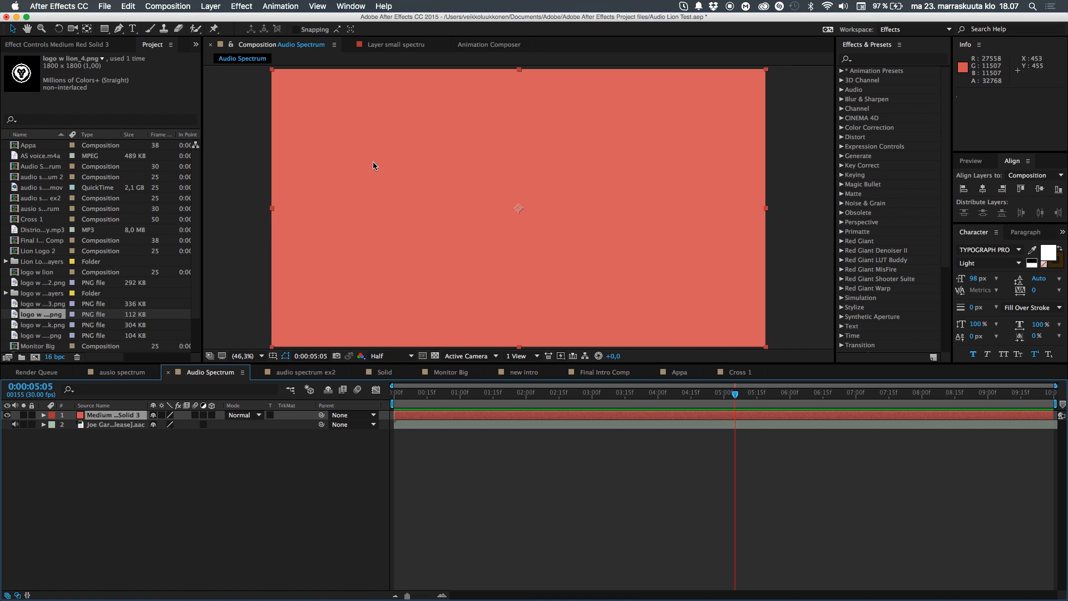
# - Rename the red solid layer as BG
pyautogui.click(108, 419)
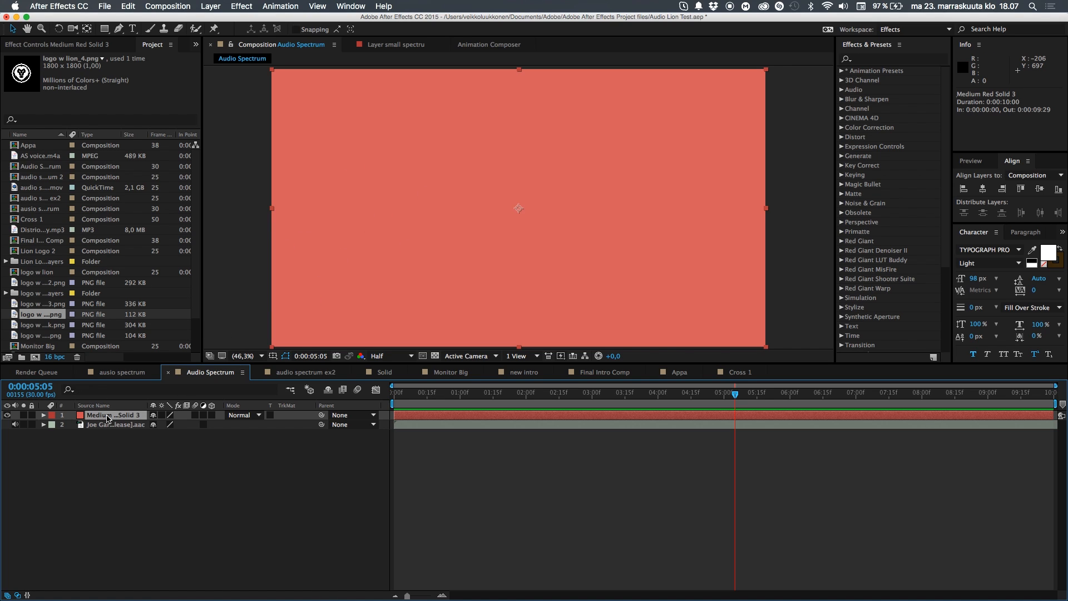
pyautogui.press('Return')
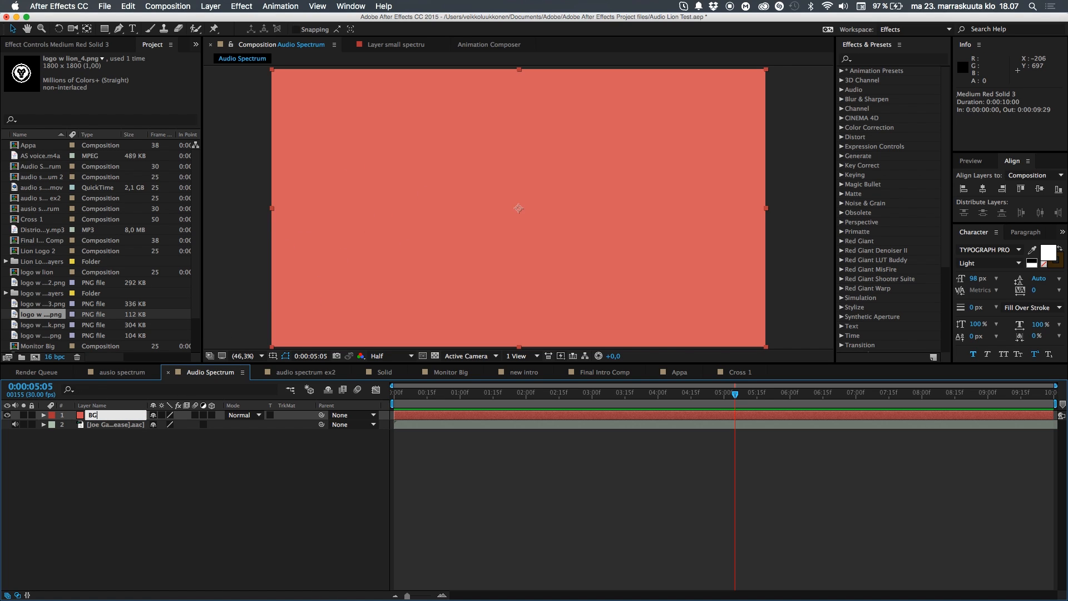
pyautogui.write('BG')
pyautogui.click(139, 470)
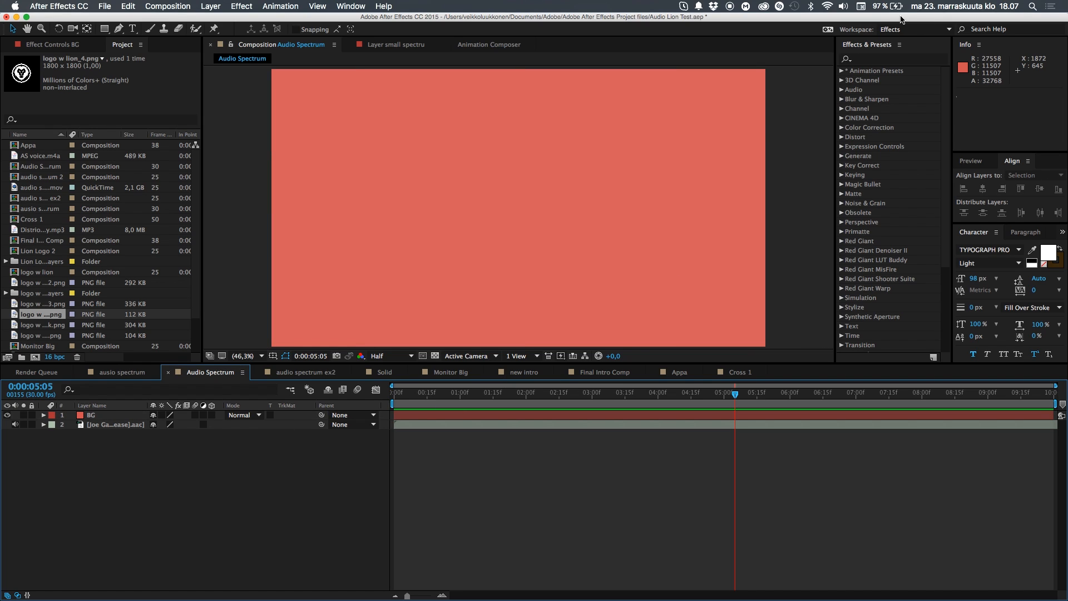
# - Find the 4-Color Gradient effect and apply it to the BG solid
pyautogui.click(876, 60)
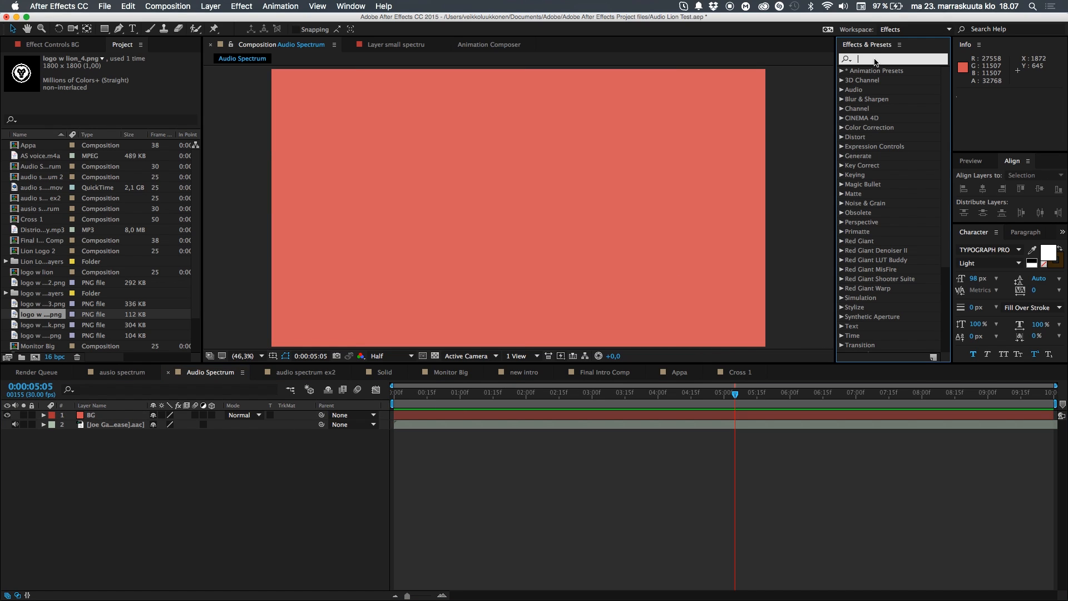
pyautogui.write('4-c')
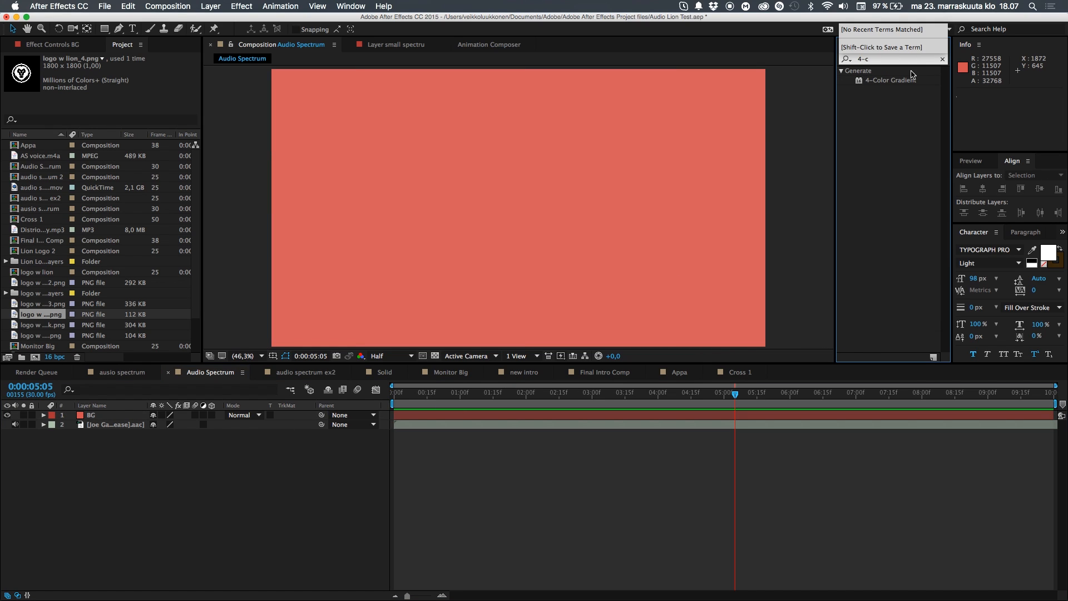
pyautogui.moveTo(907, 81); pyautogui.dragTo(483, 209)
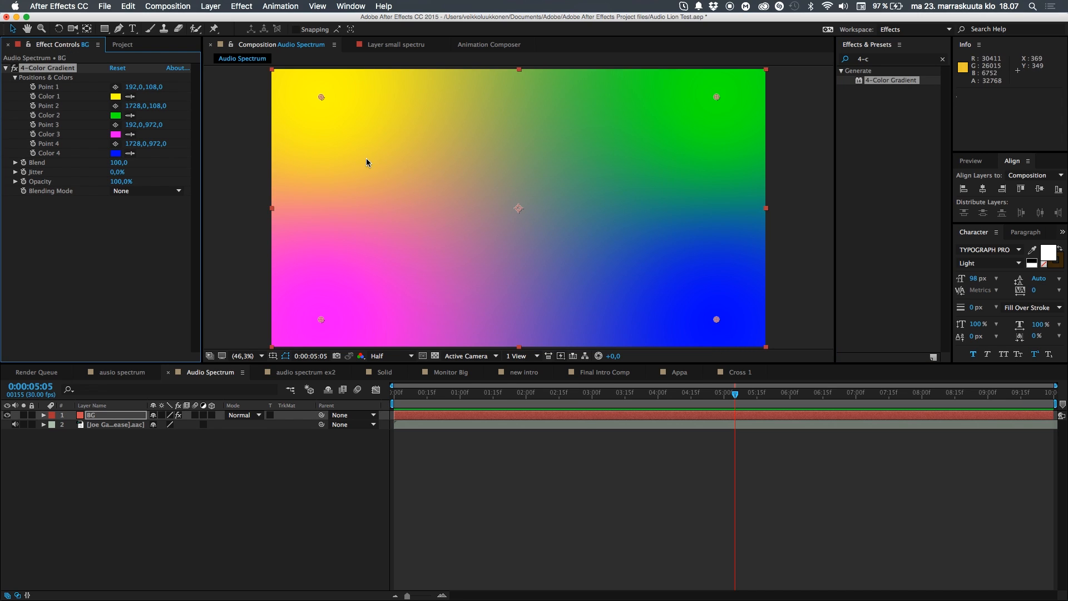
# - Set Color 1 of the BG layer's 4-Color Gradient to a dark navy blue
pyautogui.click(118, 96)
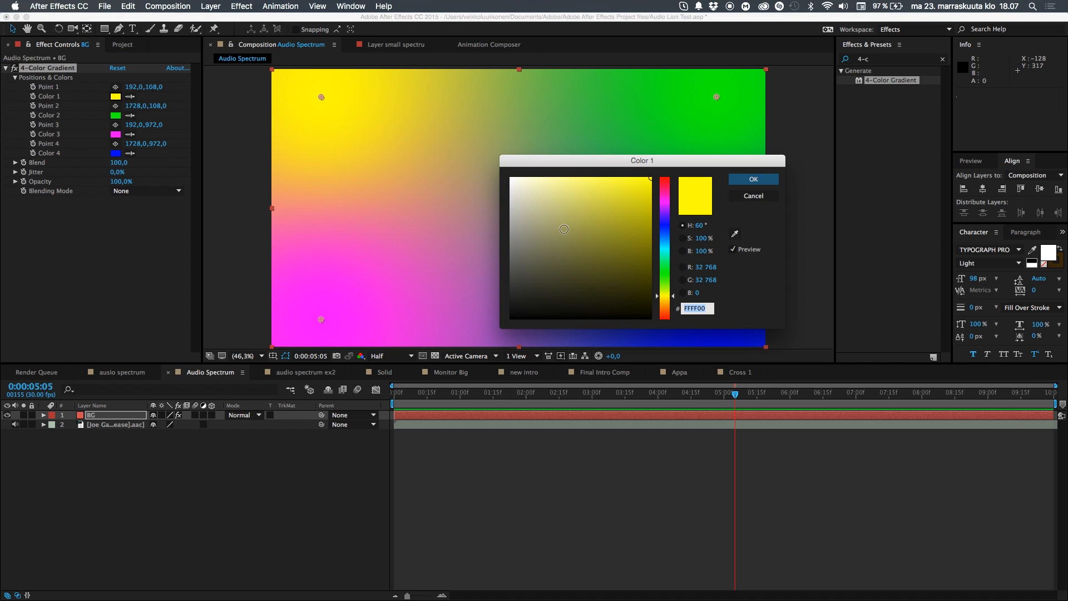
pyautogui.click(665, 223)
pyautogui.moveTo(640, 227); pyautogui.dragTo(632, 266)
pyautogui.click(753, 178)
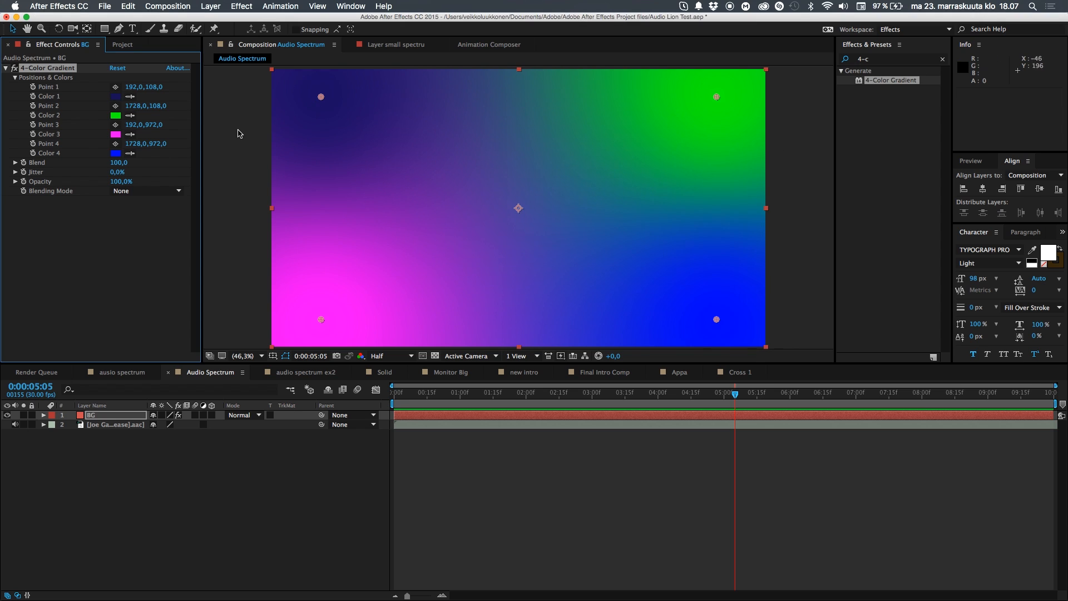
# - Set Color 2 of the gradient to the dark purple 240940
pyautogui.click(117, 115)
pyautogui.click(665, 214)
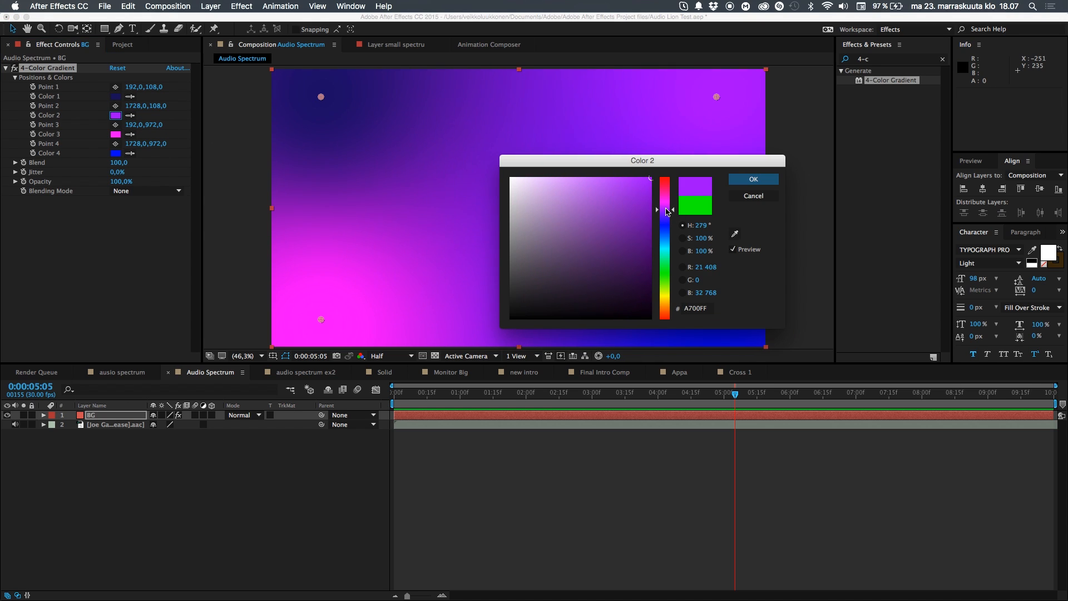
pyautogui.click(608, 267)
pyautogui.moveTo(608, 267); pyautogui.dragTo(631, 285)
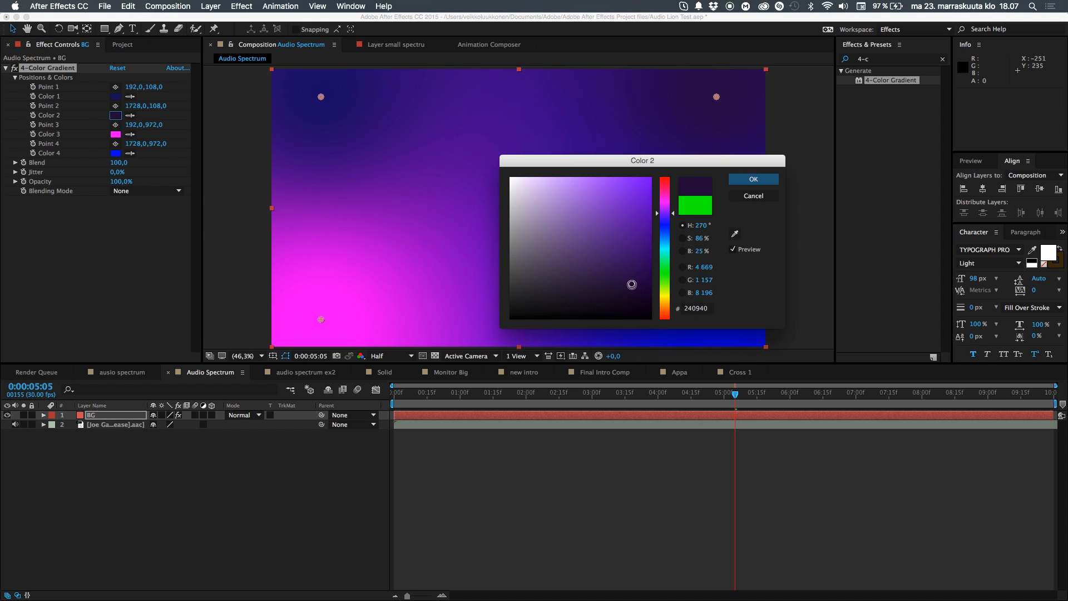
pyautogui.click(764, 178)
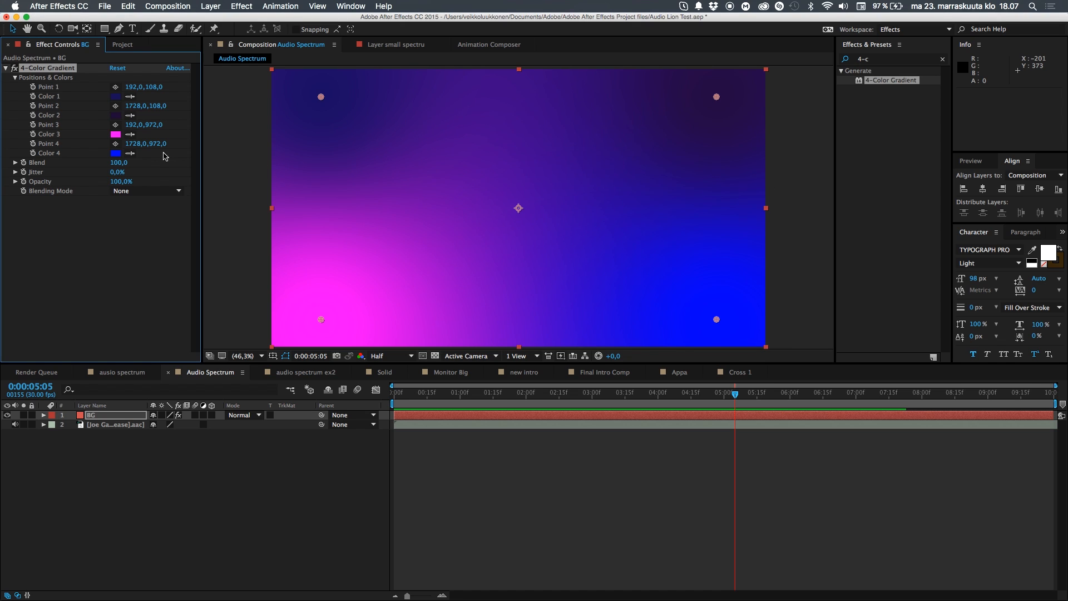
# - Set Color 3 of the gradient to the very dark red 2A0711
pyautogui.click(120, 135)
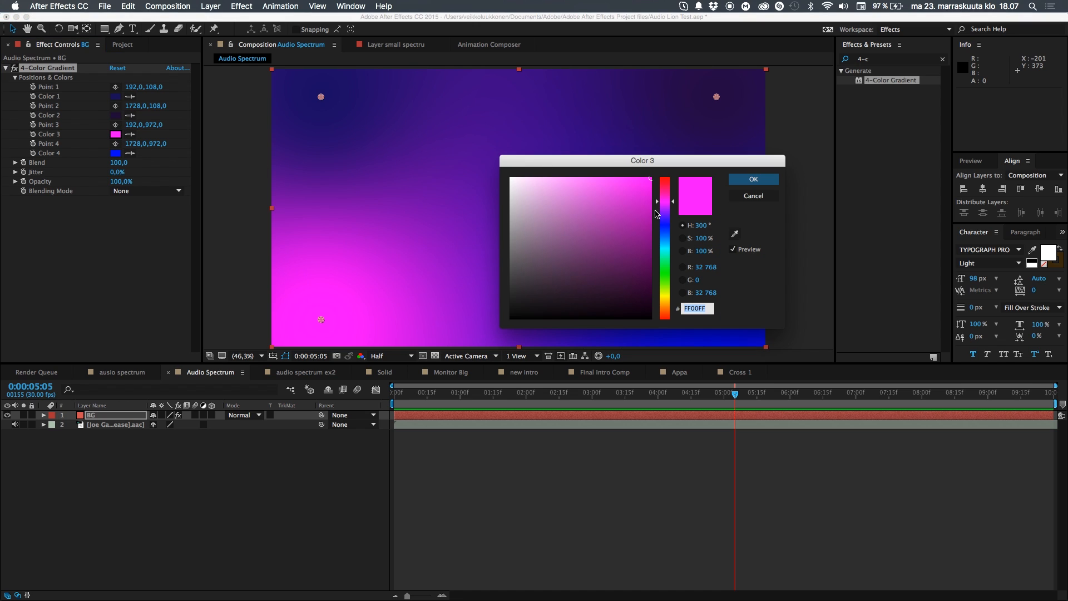
pyautogui.moveTo(657, 215); pyautogui.dragTo(655, 191)
pyautogui.moveTo(612, 271)
pyautogui.mouseDown()
pyautogui.moveTo(621, 300)
pyautogui.moveTo(636, 281)
pyautogui.moveTo(629, 295)
pyautogui.mouseUp()
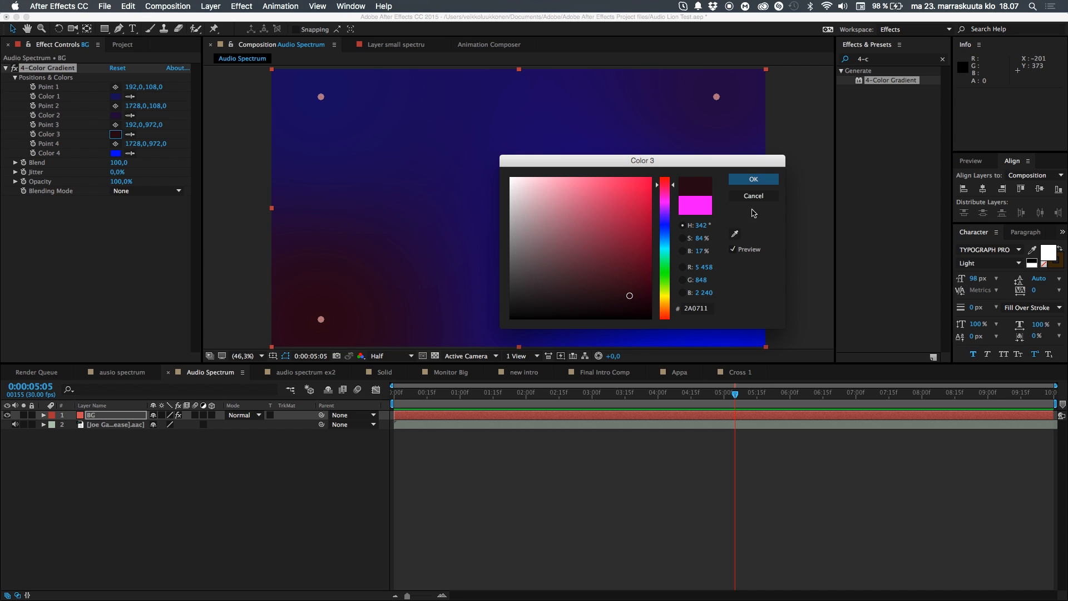
pyautogui.click(754, 179)
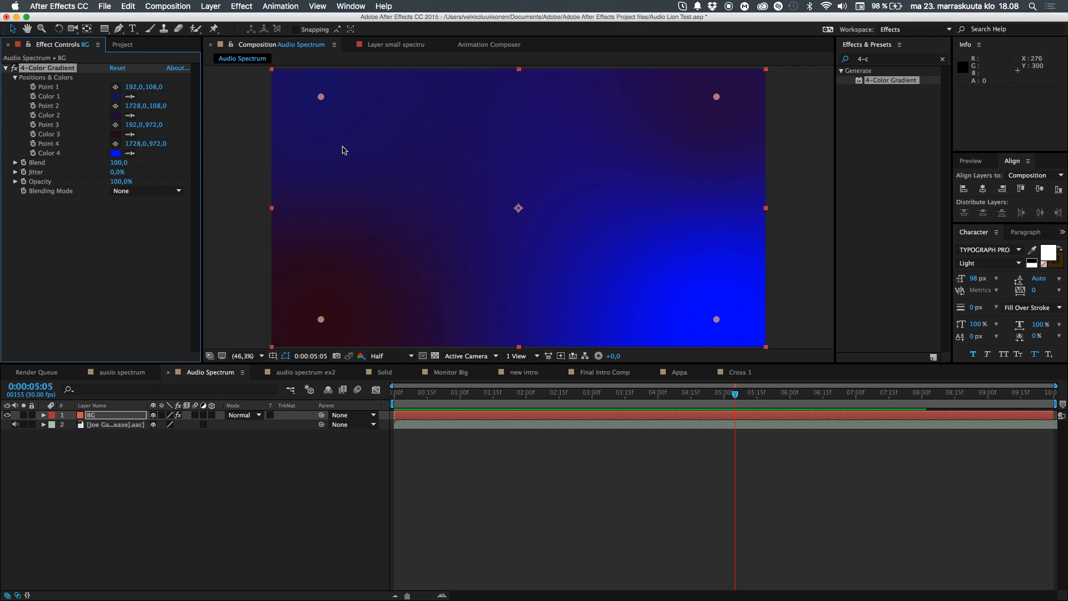
# - Set Color 4 of the BG layer's 4-Color Gradient to a dark green
pyautogui.click(116, 153)
pyautogui.click(663, 271)
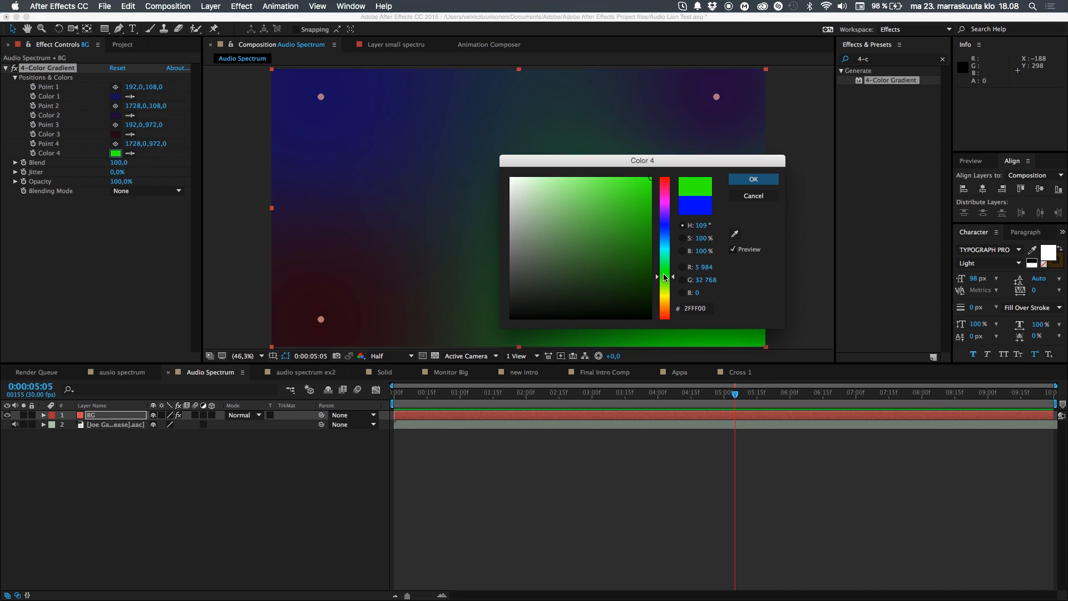
pyautogui.moveTo(644, 277)
pyautogui.mouseDown()
pyautogui.moveTo(603, 293)
pyautogui.moveTo(668, 261)
pyautogui.moveTo(620, 286)
pyautogui.moveTo(629, 260)
pyautogui.moveTo(624, 281)
pyautogui.mouseUp()
pyautogui.click(752, 179)
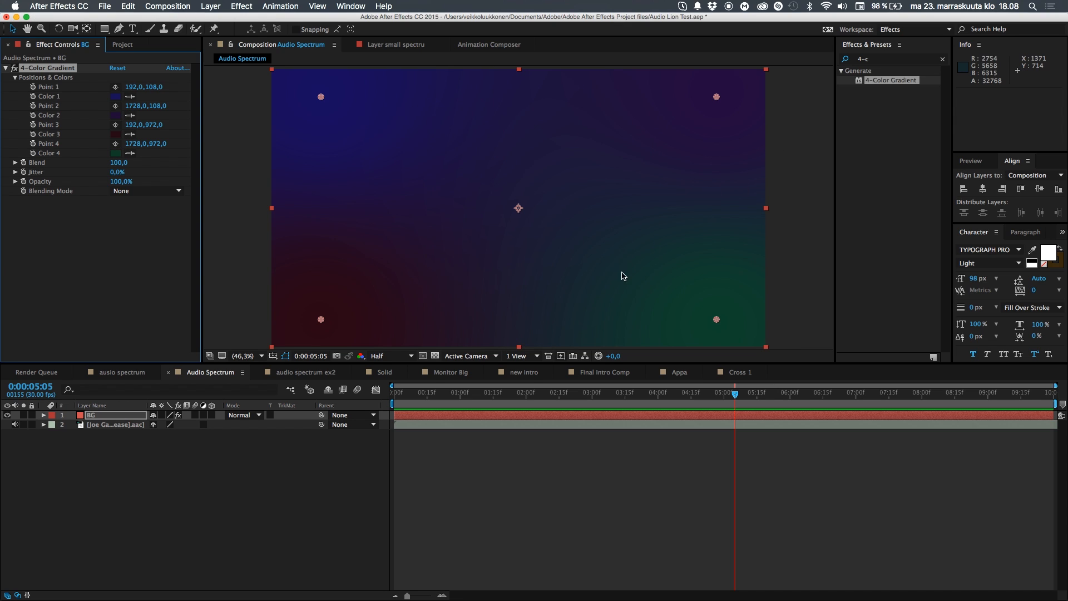
# - Reposition the gradient points to about 254.6,149 (Point 1), 1615.7,179.3 (Point 2), 88.3,1058.4 (Point 3) and 1661,1006.6 (Point 4)
pyautogui.moveTo(715, 321); pyautogui.dragTo(699, 328)
pyautogui.moveTo(716, 97); pyautogui.dragTo(690, 117)
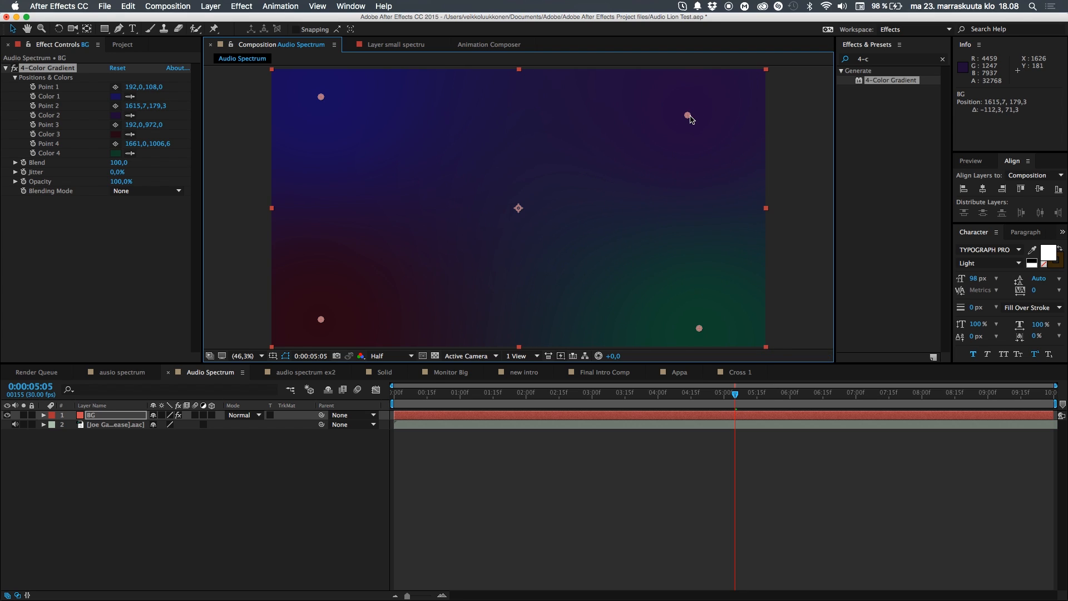
pyautogui.moveTo(321, 97); pyautogui.dragTo(337, 107)
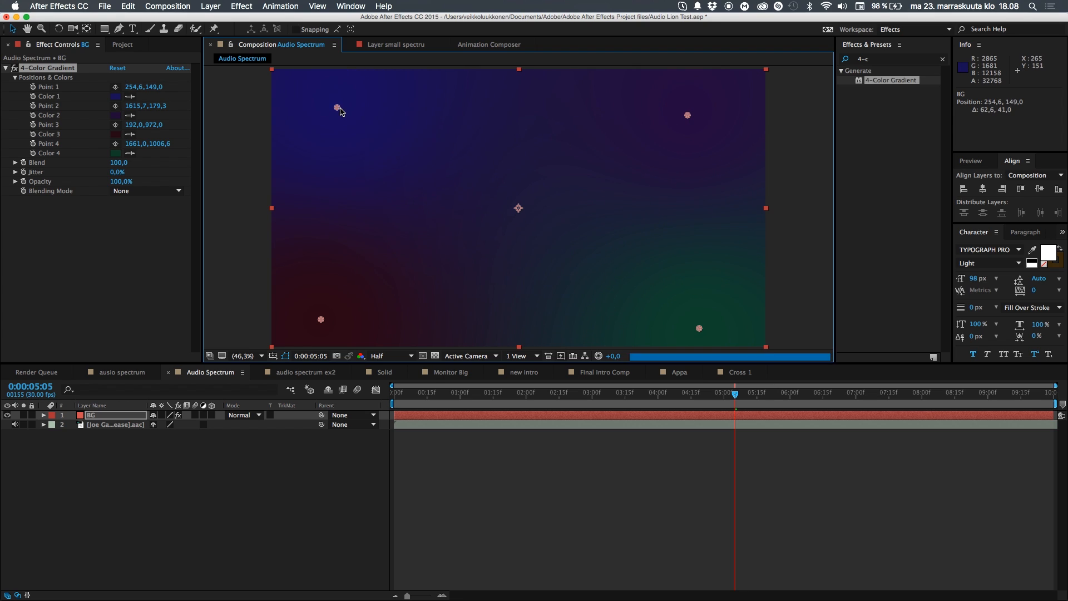
pyautogui.moveTo(321, 319); pyautogui.dragTo(294, 341)
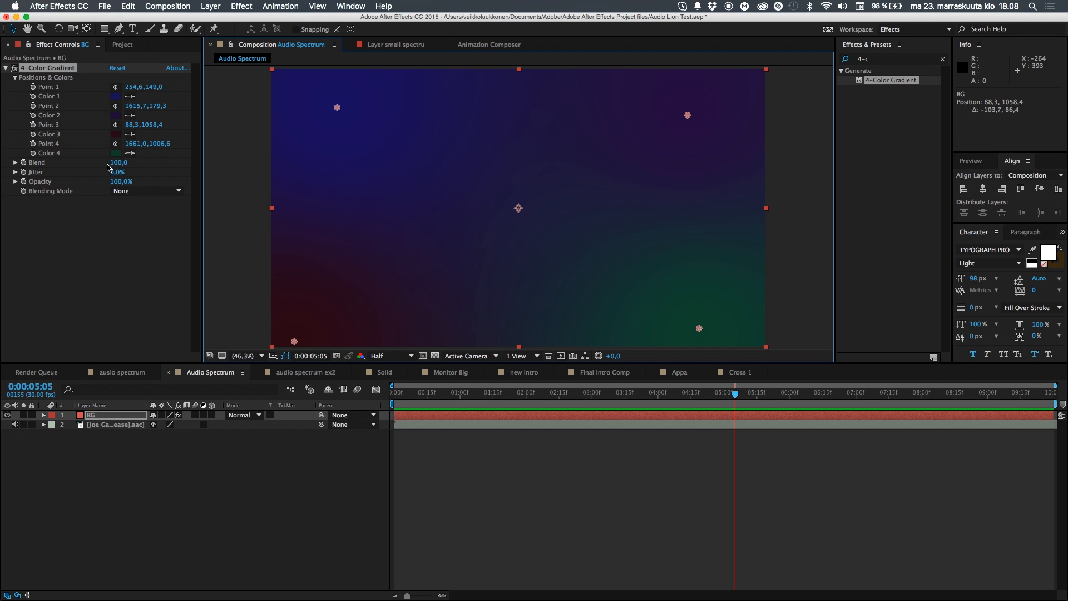
# - Raise the 4-Color Gradient's Blend to 468 and its Jitter to 47.2% to smooth the background
pyautogui.moveTo(119, 163); pyautogui.dragTo(327, 168)
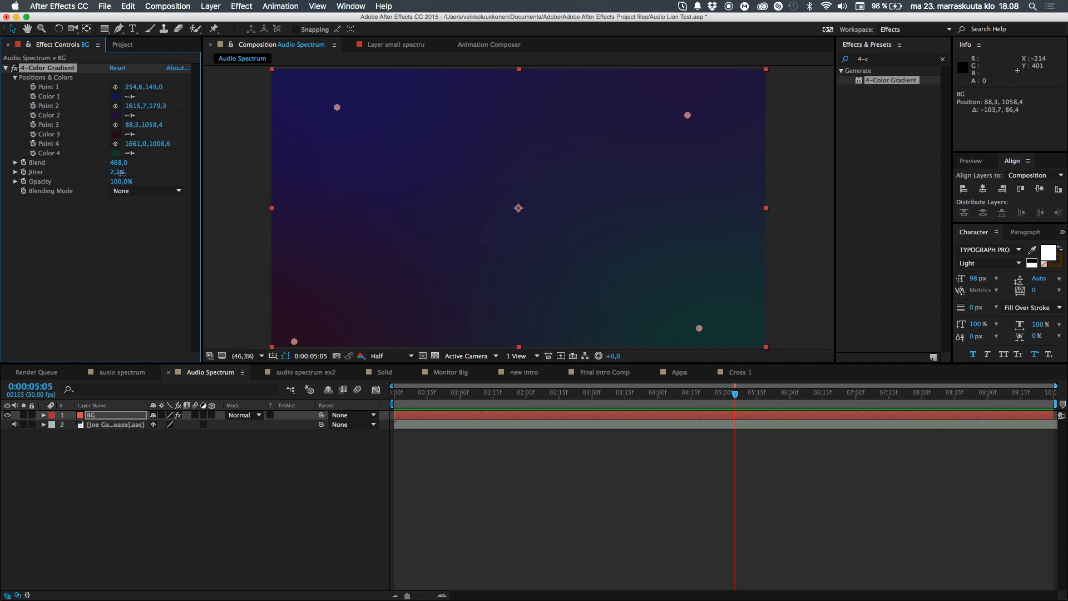
pyautogui.moveTo(120, 173); pyautogui.dragTo(156, 168)
pyautogui.moveTo(119, 172); pyautogui.dragTo(110, 172)
# - Switch the project color depth to 8 bpc and return it to 16 bpc
pyautogui.click(123, 45)
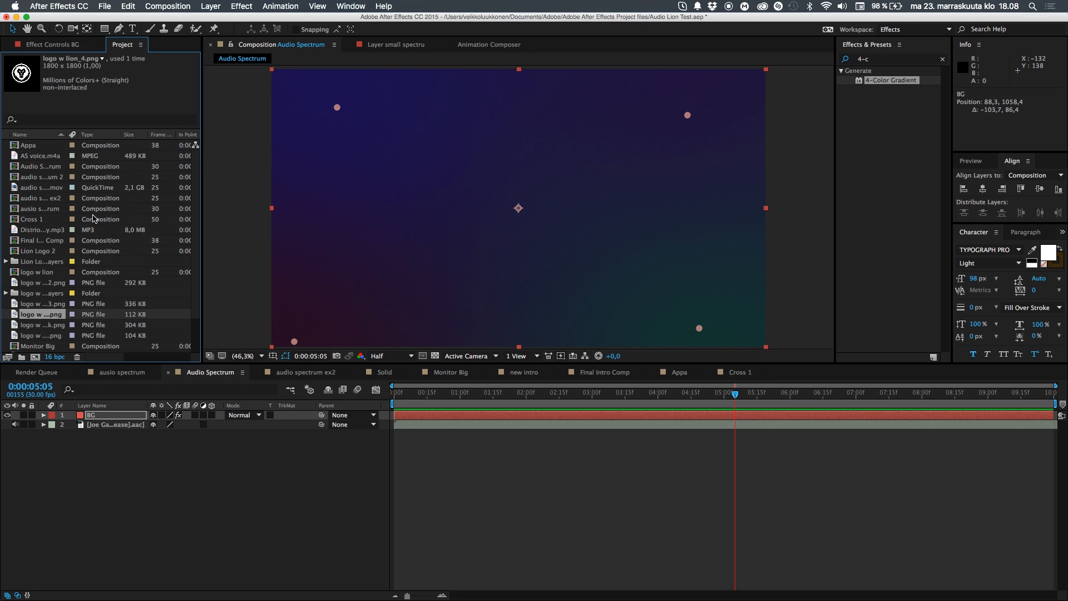
pyautogui.keyDown('alt'); pyautogui.click(51, 357); pyautogui.keyUp('alt')
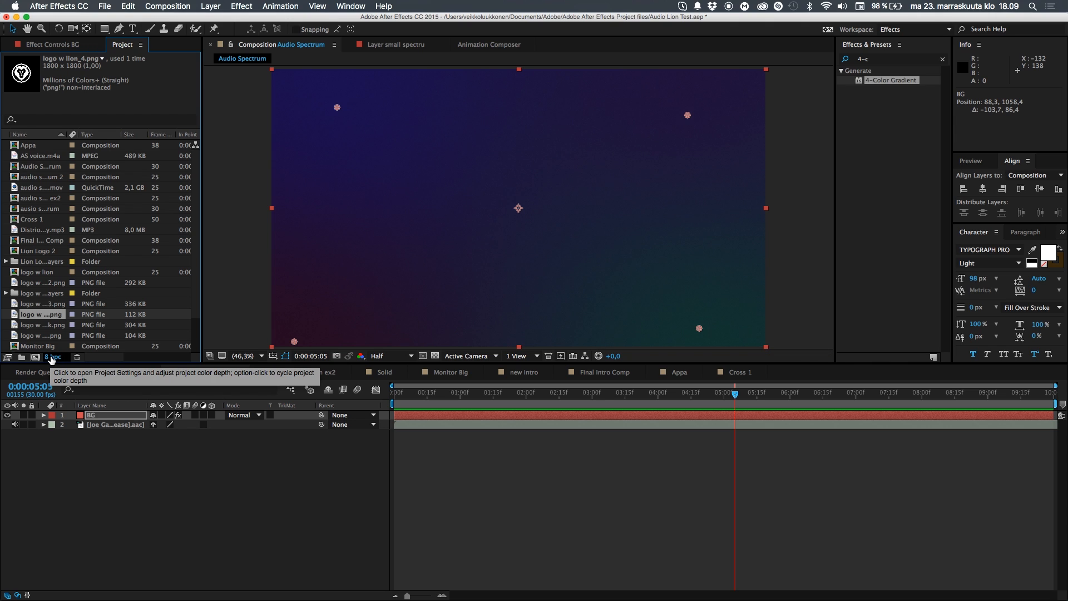
pyautogui.keyDown('alt'); pyautogui.click(51, 357); pyautogui.keyUp('alt')
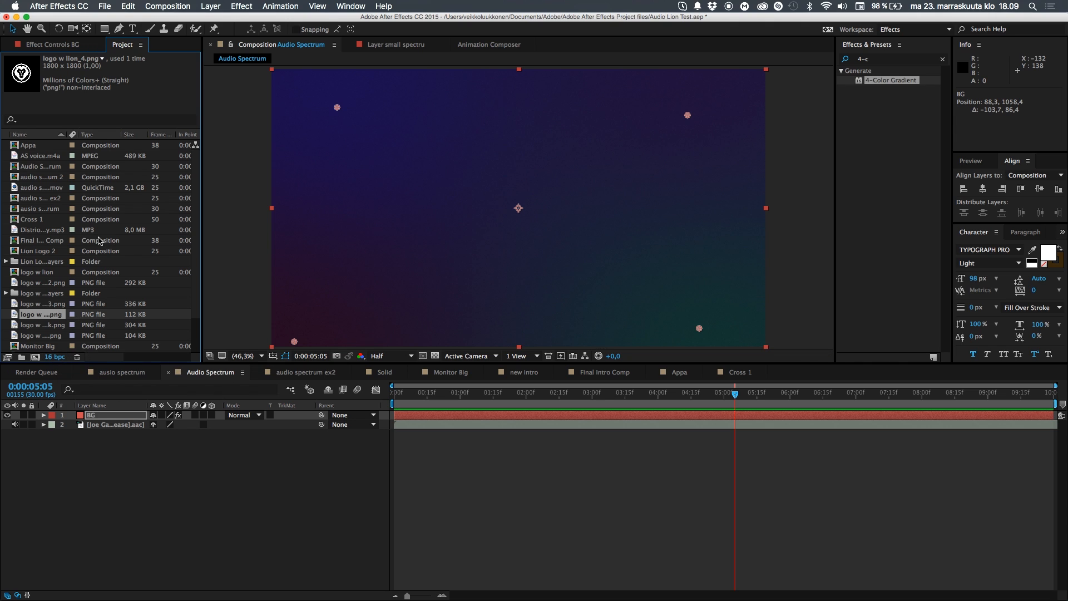
# - Collapse the 4-Color Gradient settings of the BG layer and deselect the layer
pyautogui.click(52, 45)
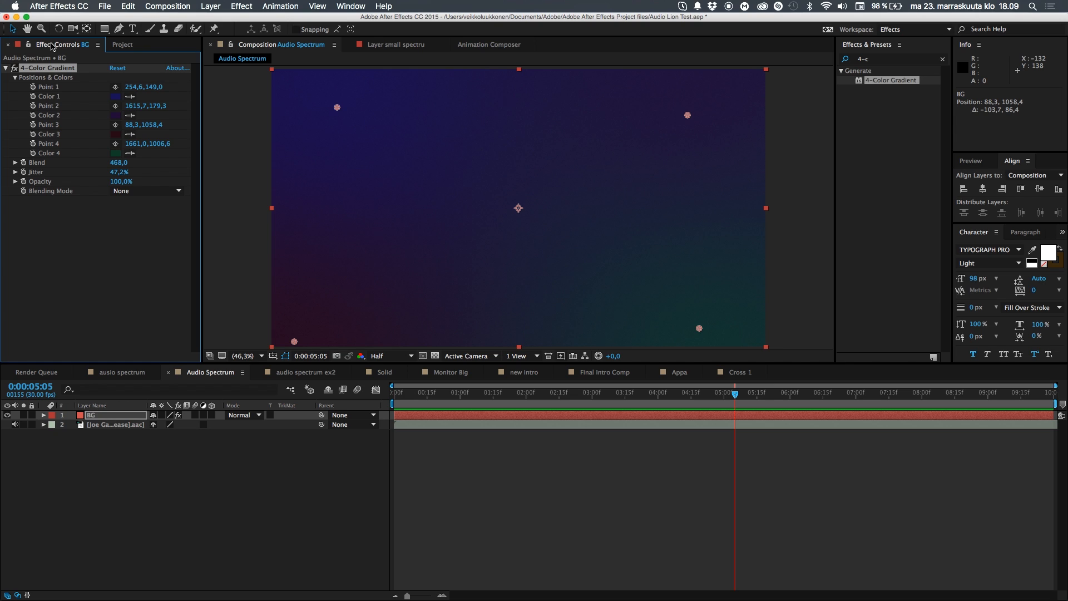
pyautogui.click(5, 69)
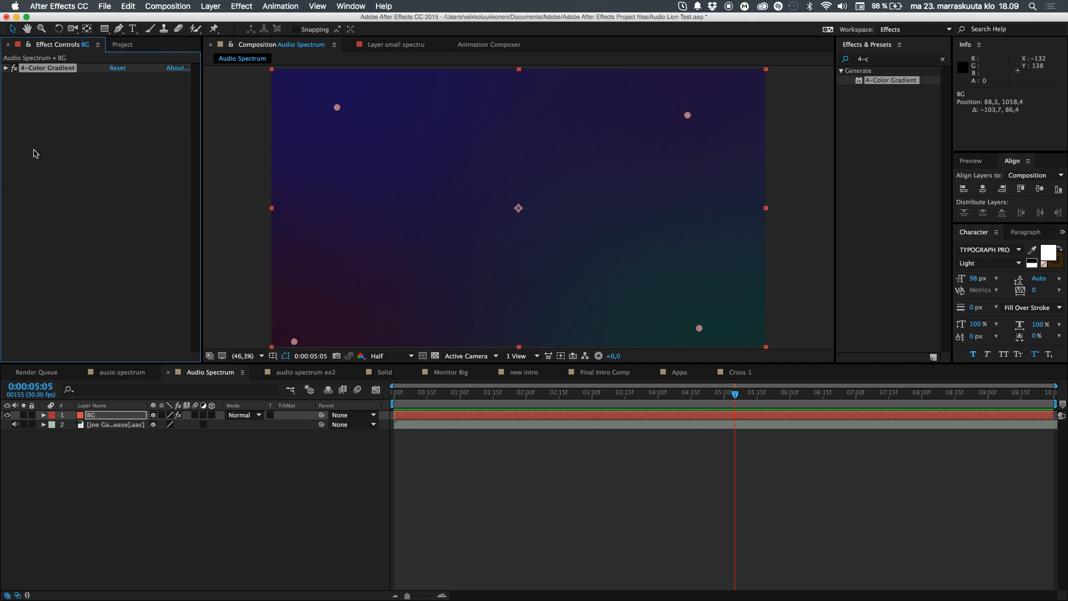
pyautogui.click(45, 189)
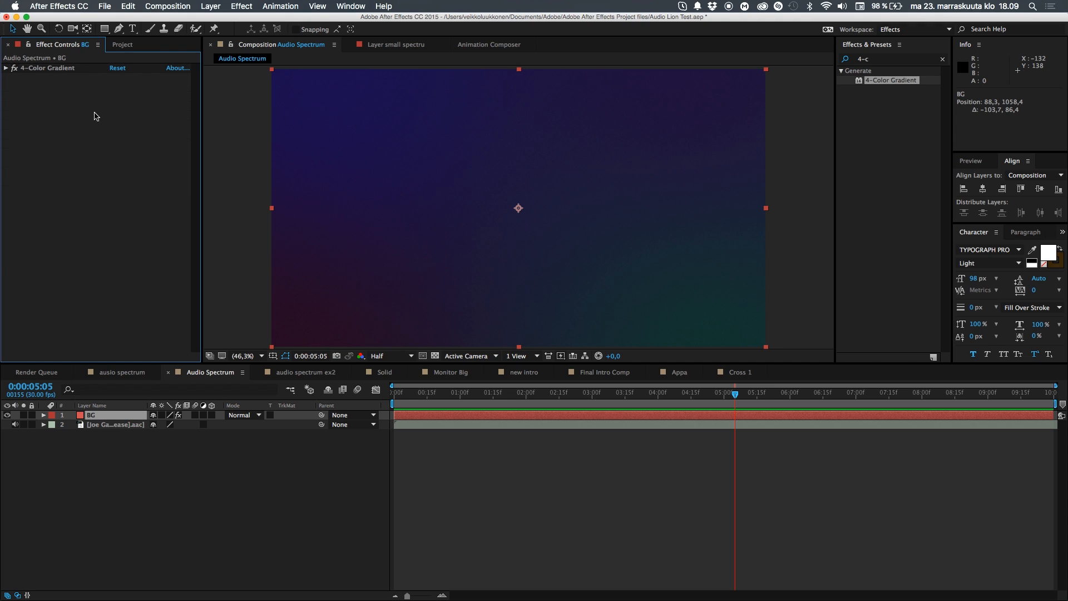
pyautogui.click(75, 482)
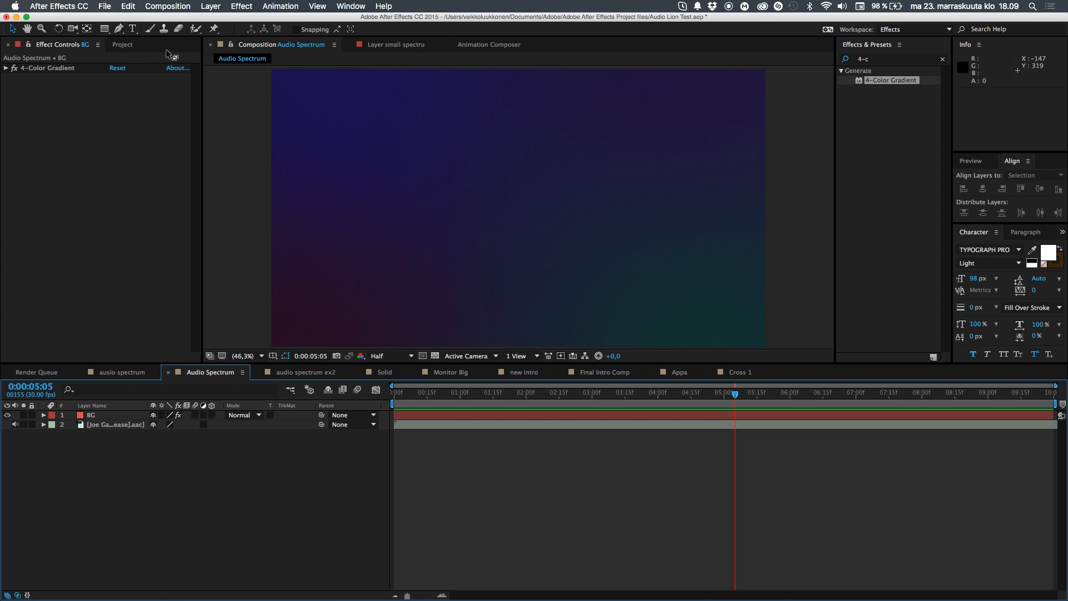
# - Add the lion logo image logo w lion_4.png to the composition above the BG layer
pyautogui.click(132, 46)
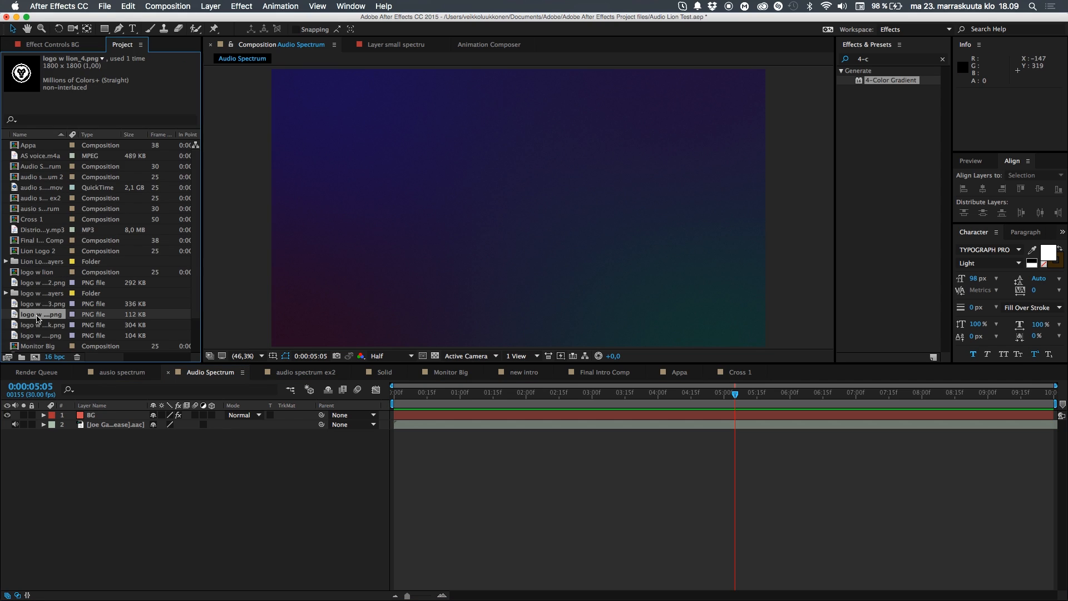
pyautogui.moveTo(38, 318); pyautogui.dragTo(113, 418)
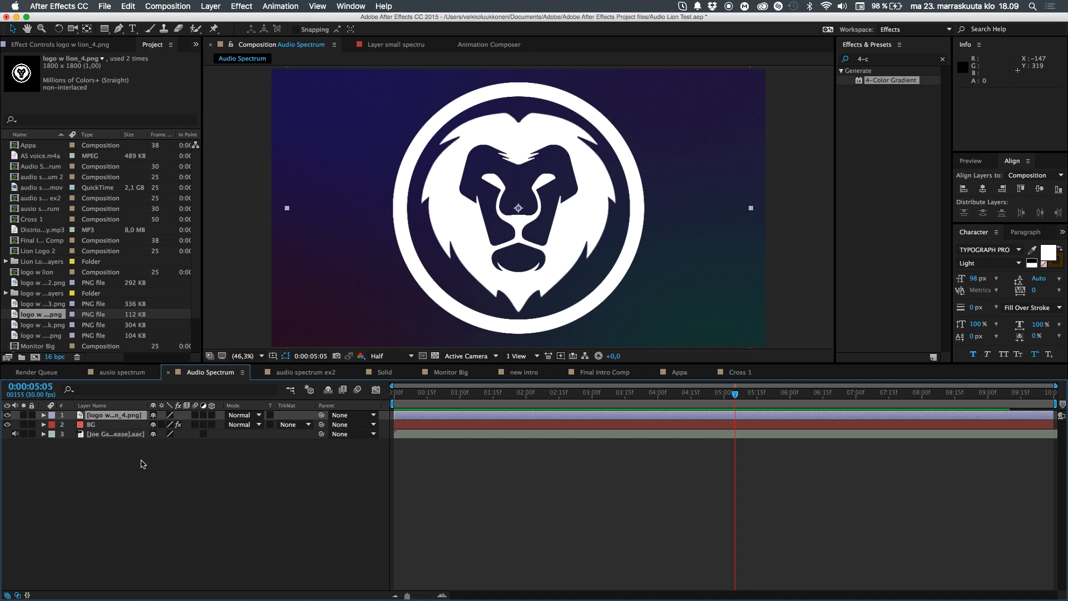
pyautogui.click(94, 45)
# - Scale the lion logo layer to 35% and collapse its properties
pyautogui.click(108, 416)
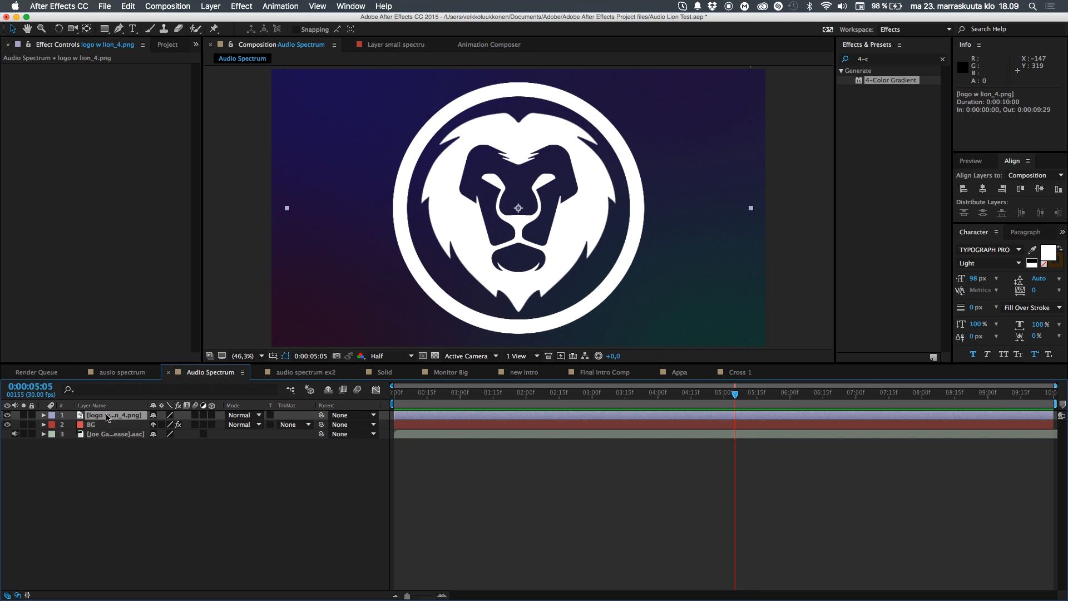
pyautogui.press('s')
pyautogui.click(169, 424)
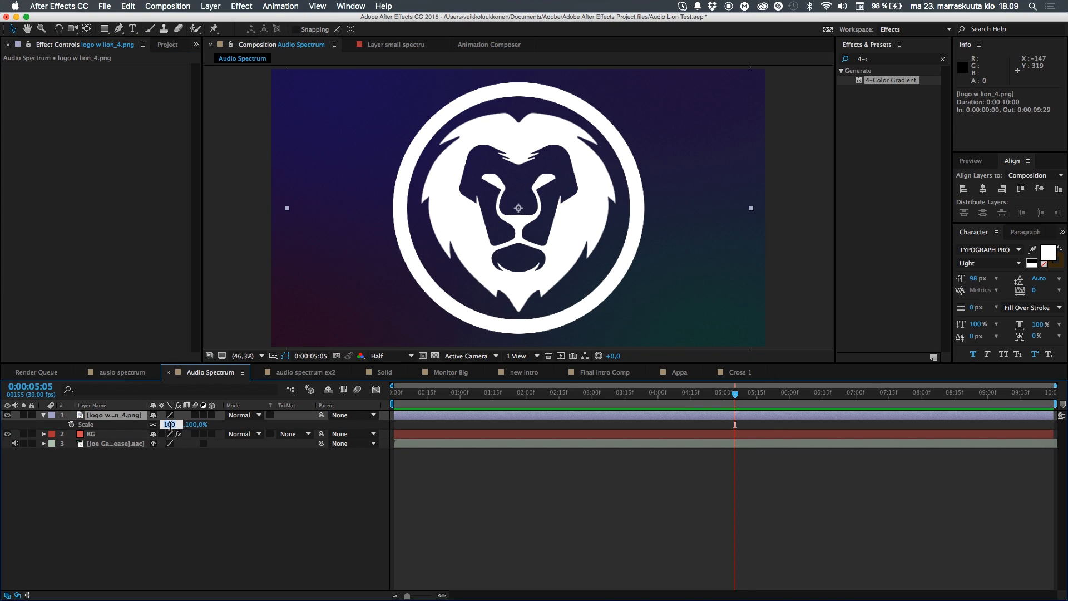
pyautogui.press('Return')
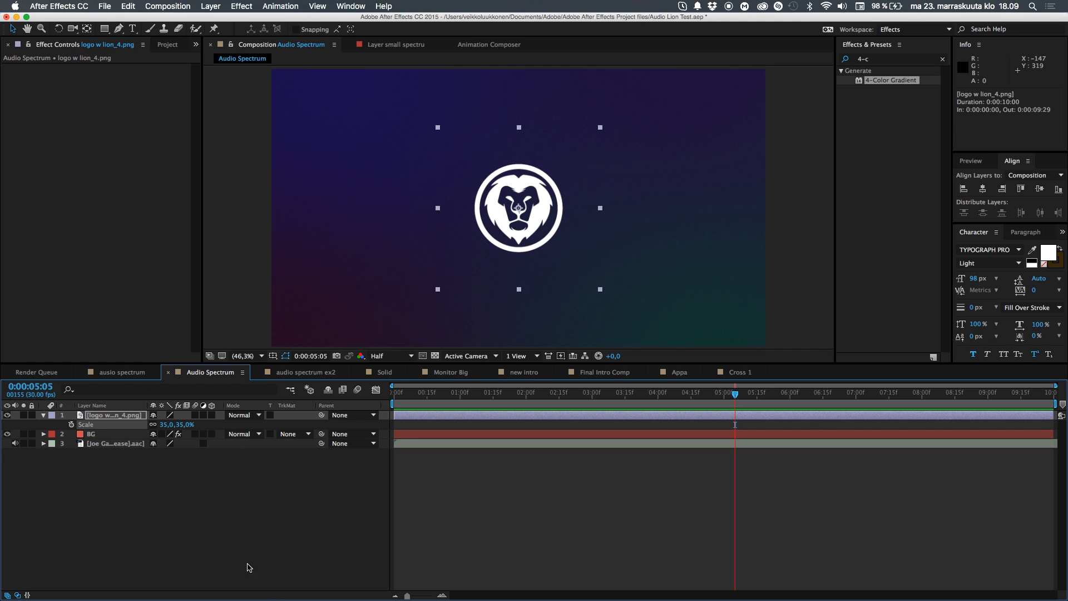
pyautogui.click(262, 556)
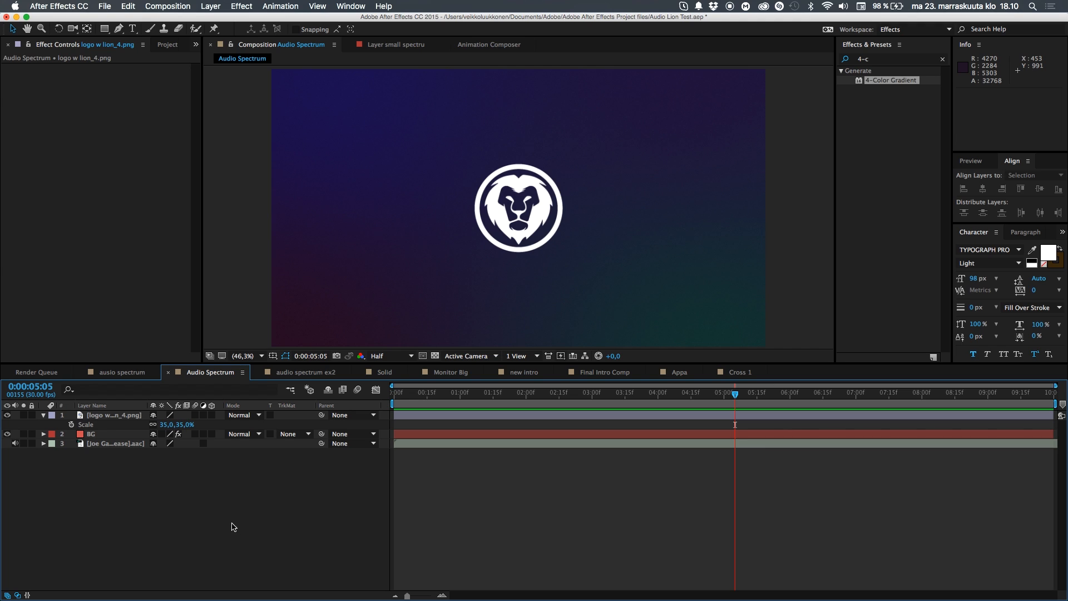
pyautogui.click(44, 416)
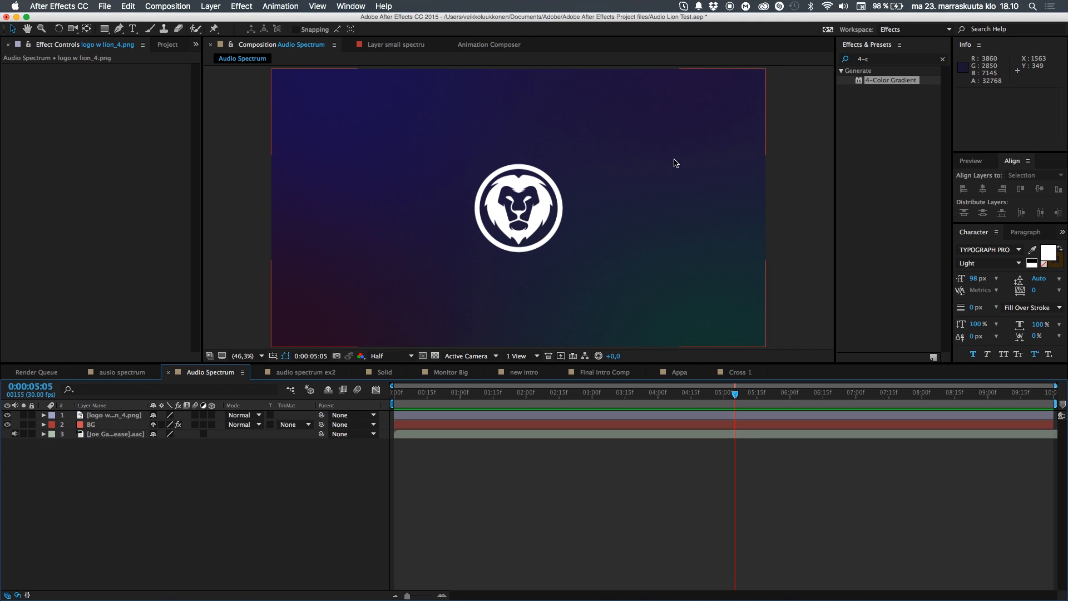
# - Clear the 4-c search term from the effects search and leave all layers deselected
pyautogui.click(892, 64)
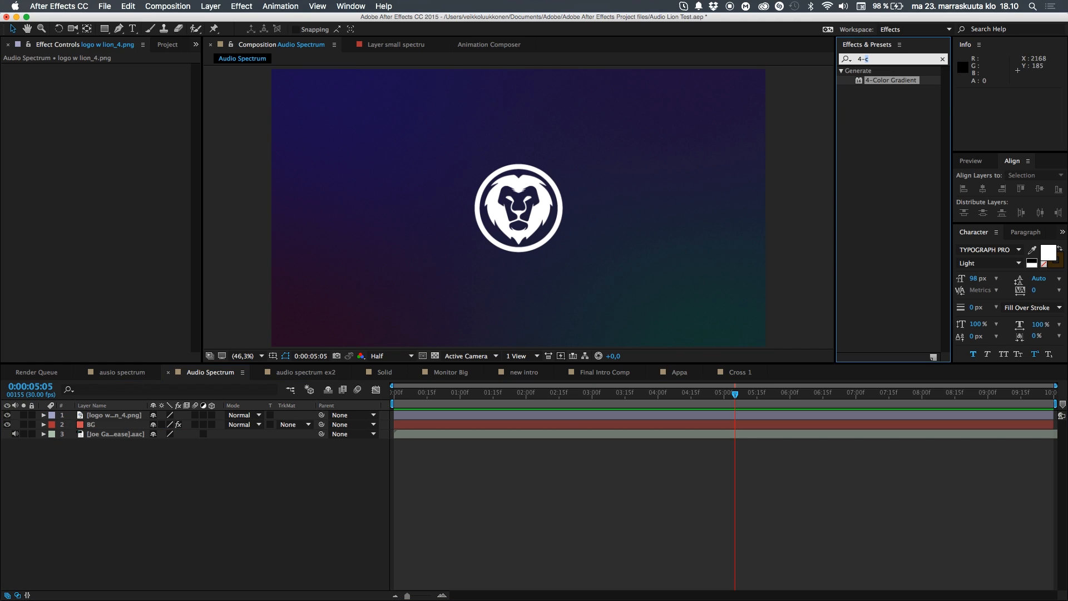
pyautogui.press('BackSpace')
pyautogui.press('BackSpace')
pyautogui.press('BackSpace')
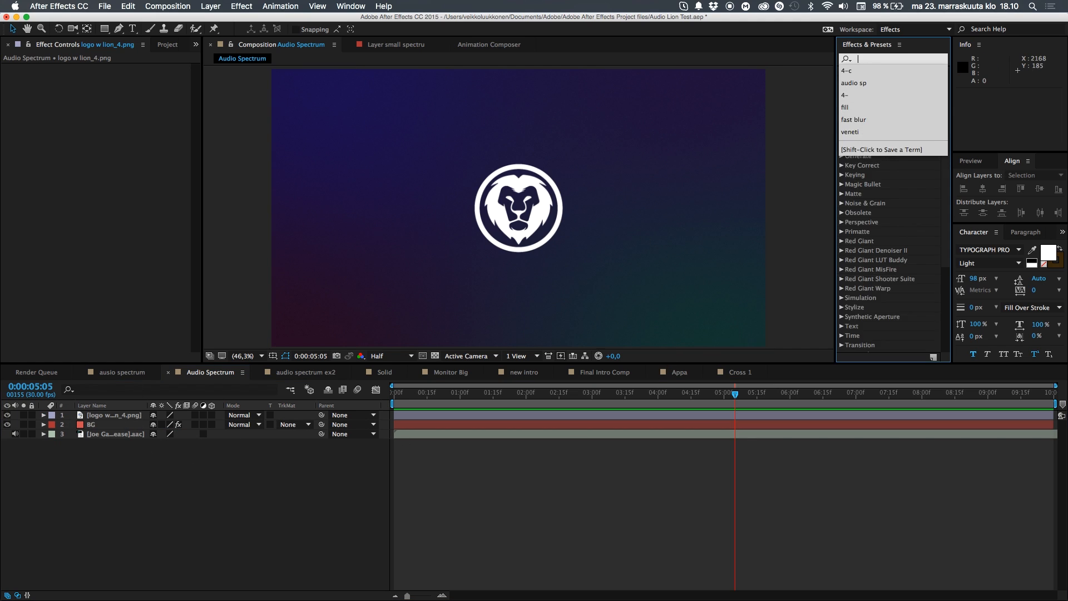
pyautogui.click(257, 520)
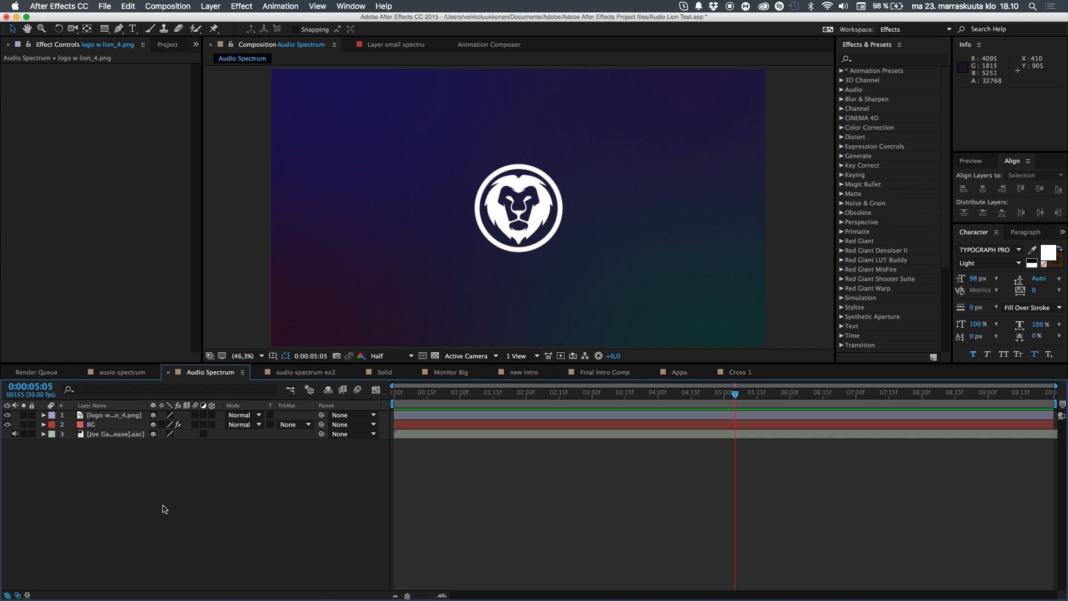
# - Create a black (000000) comp-size solid named Large Spectrum
pyautogui.press('super+y')
pyautogui.click(260, 315)
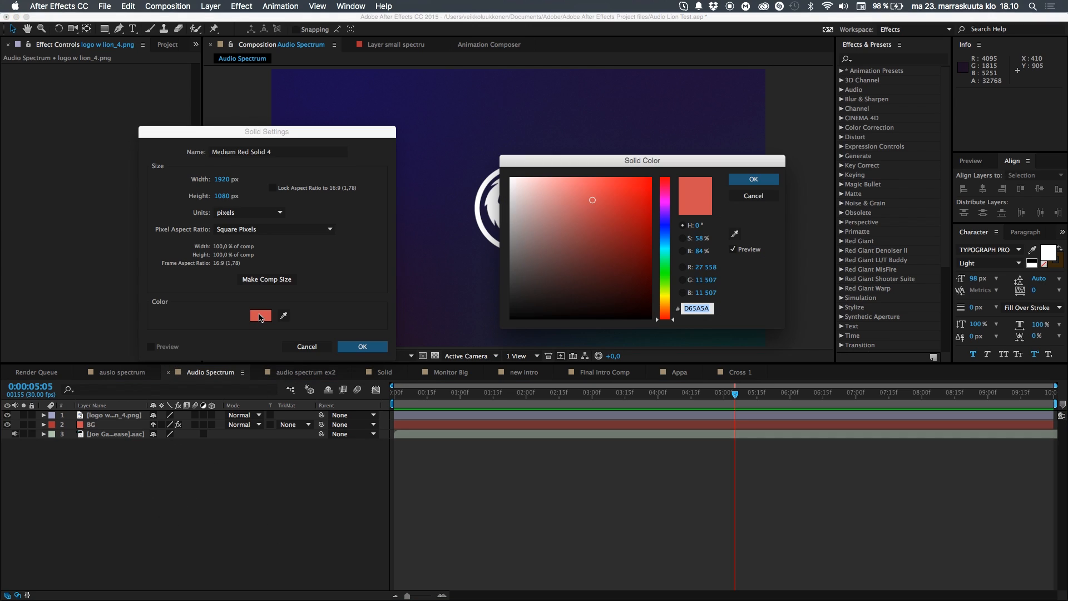
pyautogui.write('000000')
pyautogui.click(753, 179)
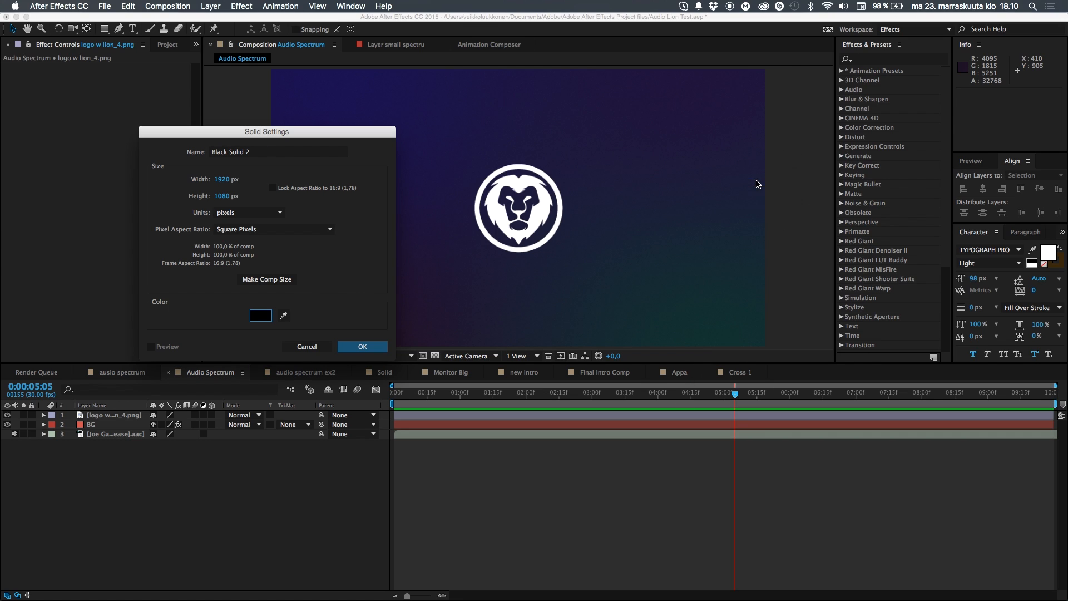
pyautogui.click(271, 154)
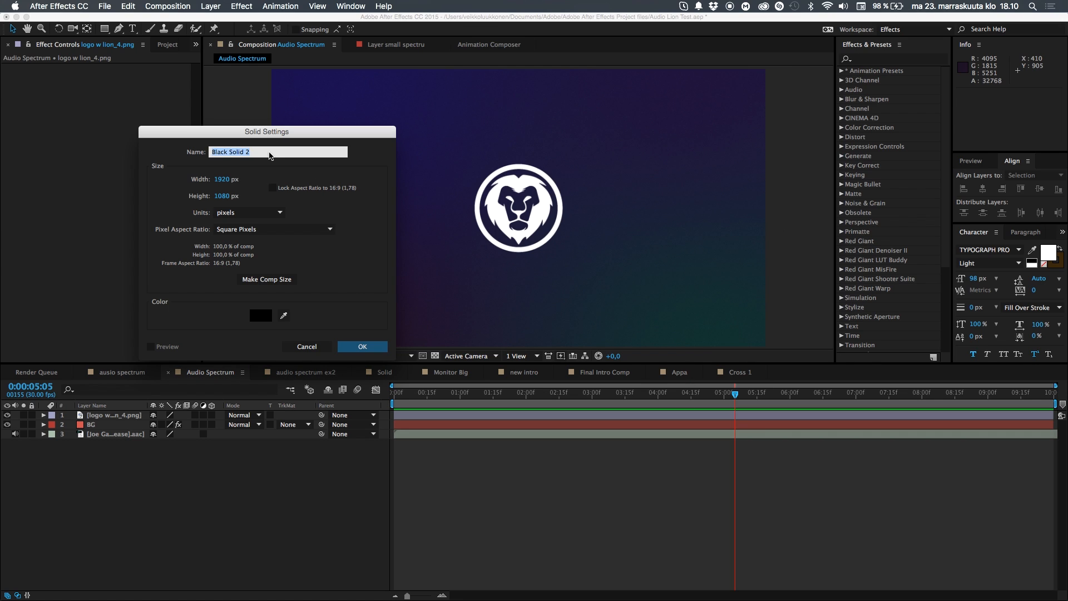
pyautogui.write('Large Spectrum')
pyautogui.click(281, 281)
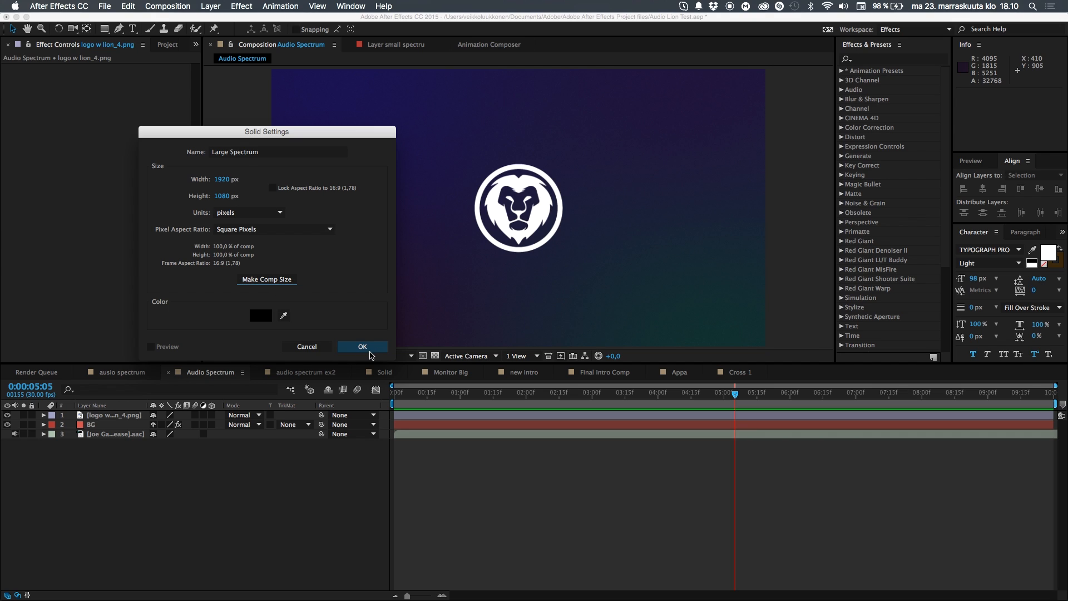
pyautogui.click(370, 356)
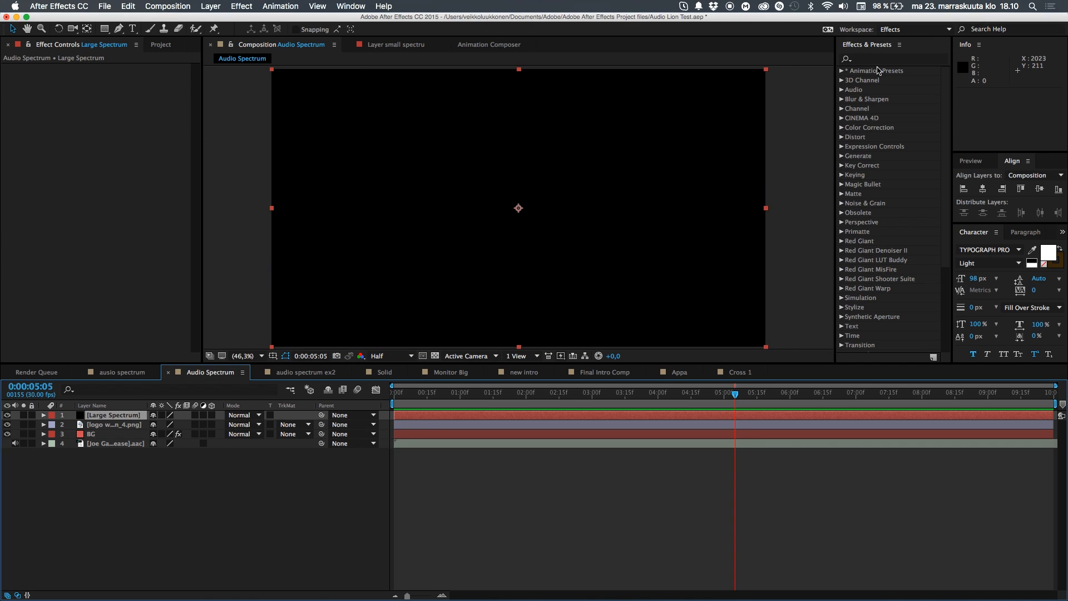
# - Find the Audio Spectrum effect and apply it to the Large Spectrum solid
pyautogui.click(889, 60)
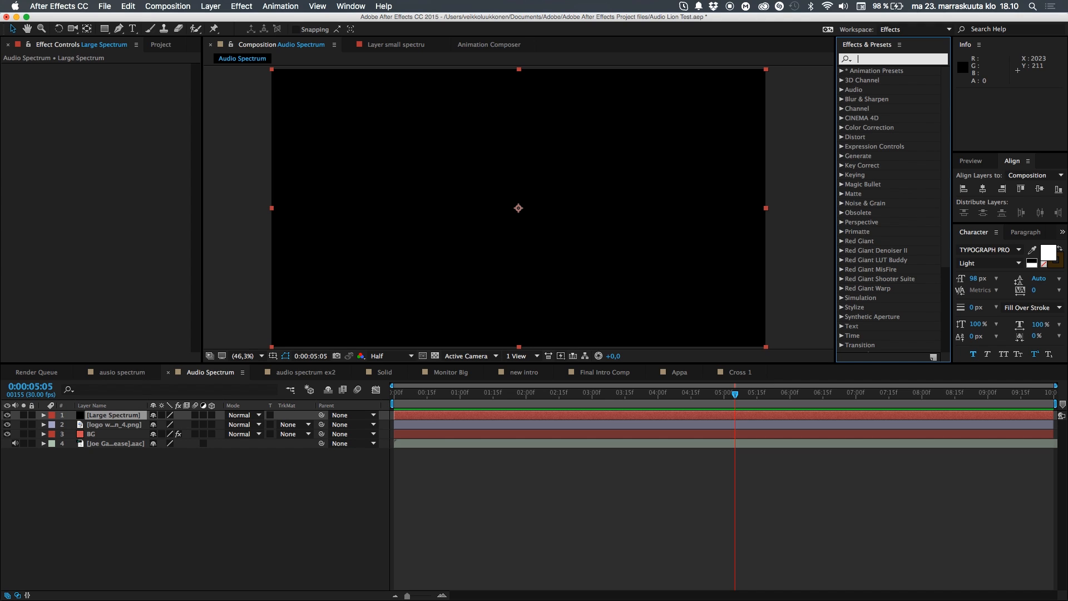
pyautogui.write('audio s')
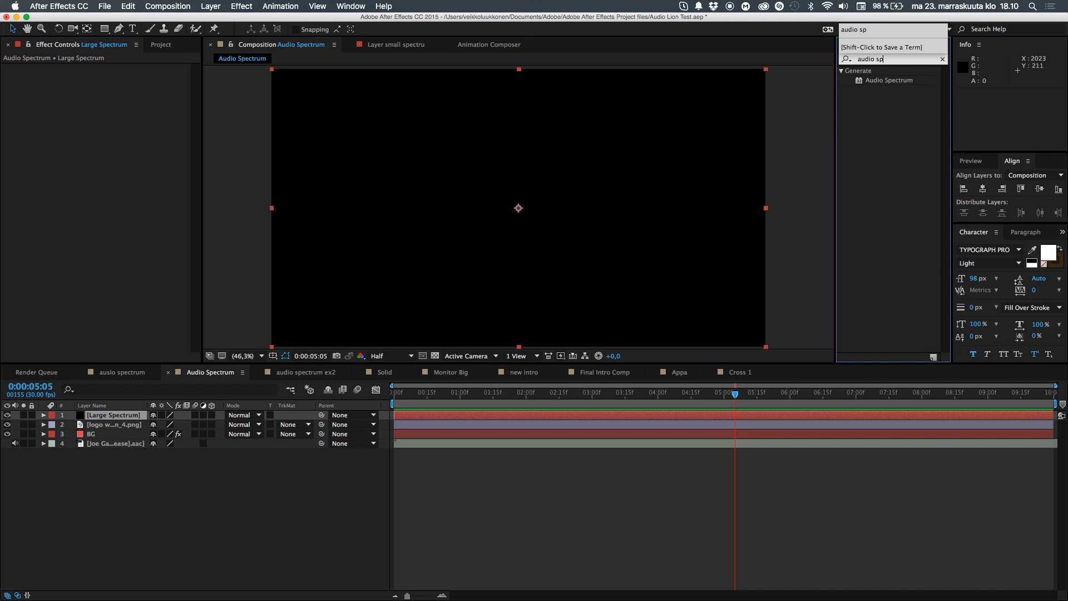
pyautogui.write('p')
pyautogui.click(872, 128)
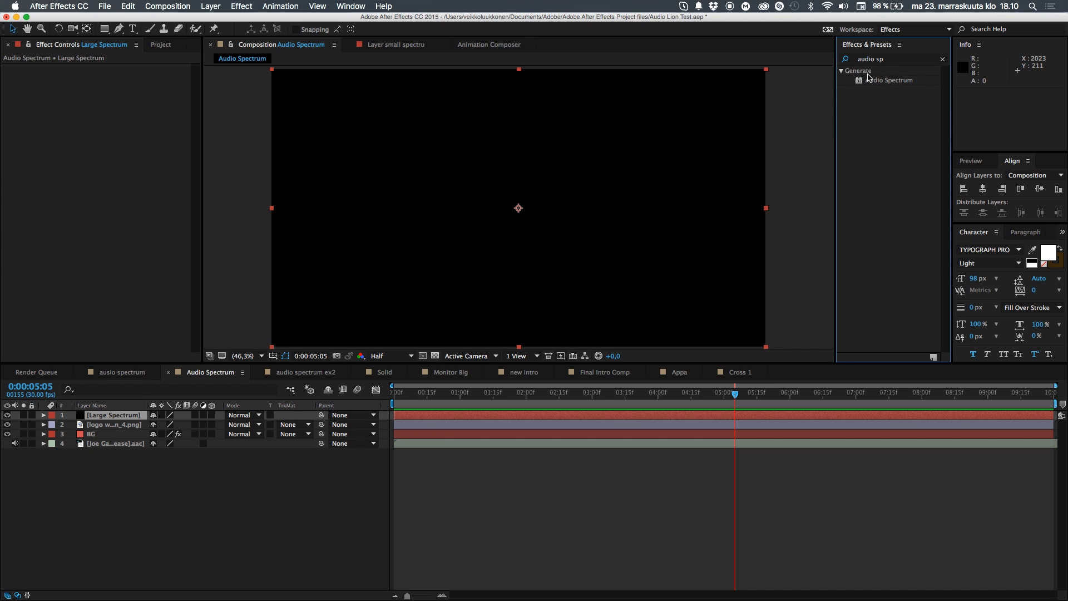
pyautogui.click(243, 6)
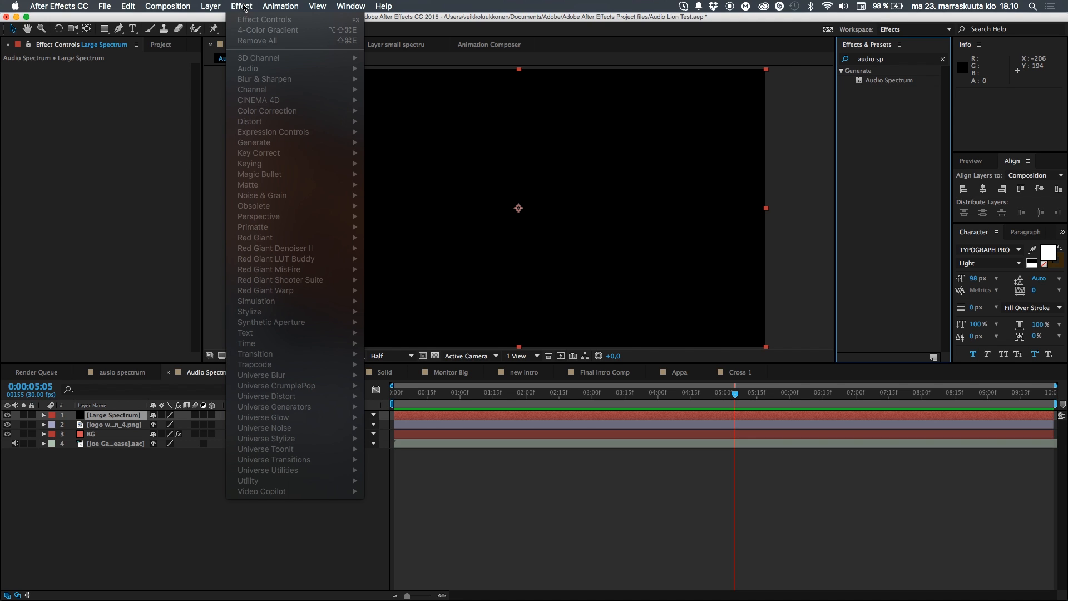
pyautogui.click(93, 515)
pyautogui.click(110, 415)
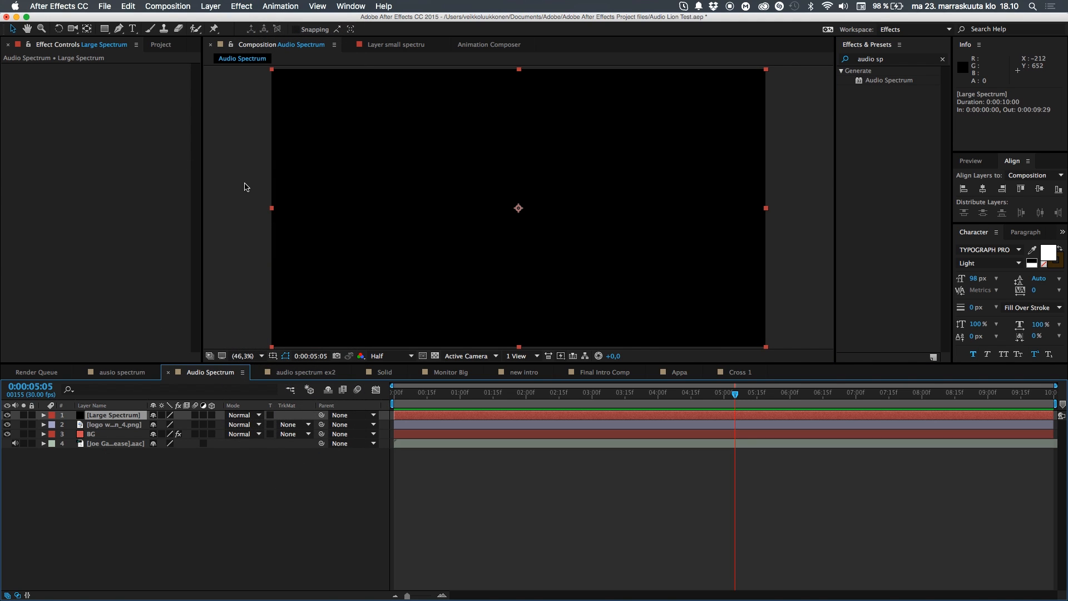
pyautogui.click(245, 7)
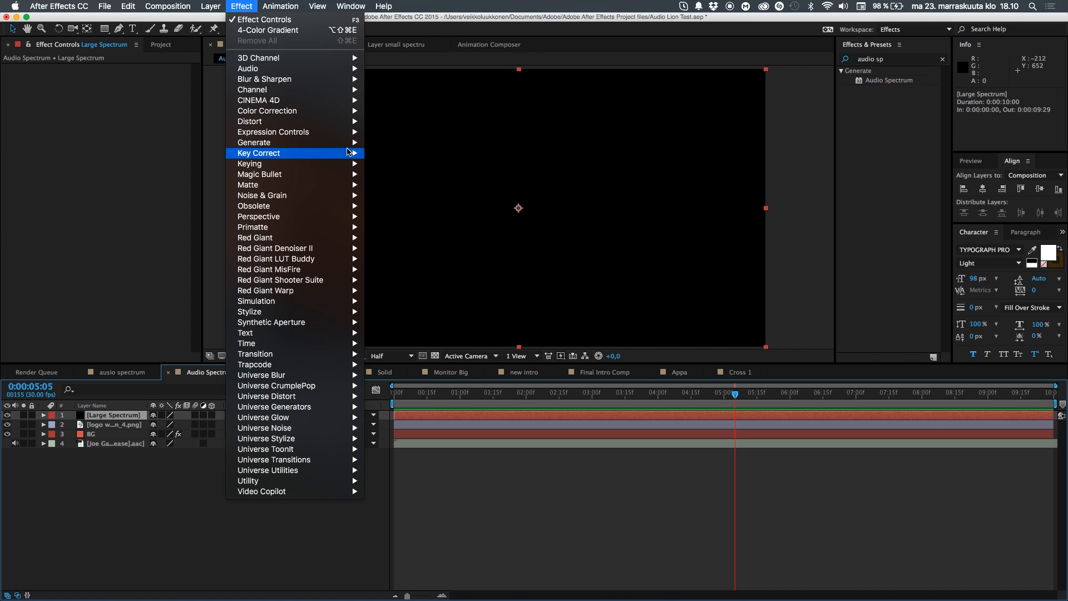
pyautogui.moveTo(361, 144)
pyautogui.click(395, 164)
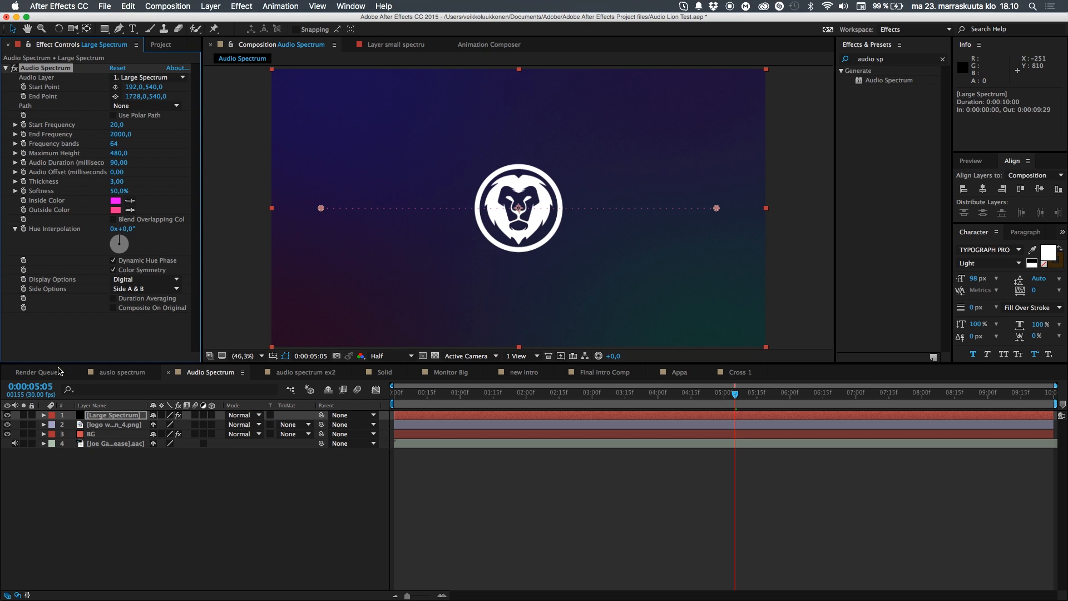
# - Hide the lion logo layer and set the Large Spectrum effect's Audio Layer to the Loud & Clear .aac track
pyautogui.press("'")
pyautogui.click(8, 424)
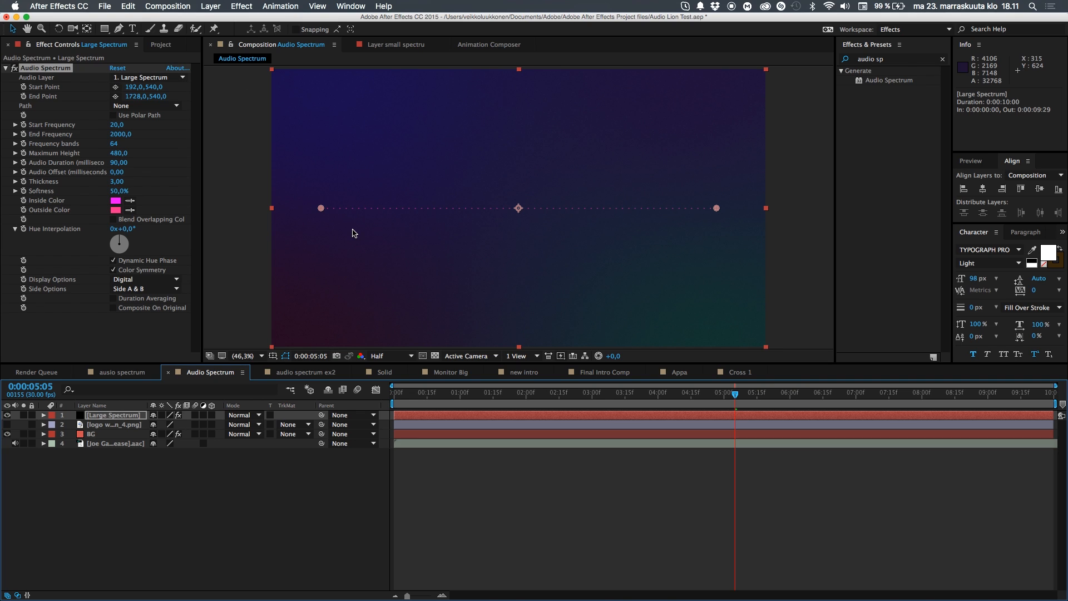
pyautogui.moveTo(586, 393)
pyautogui.mouseDown()
pyautogui.moveTo(468, 412)
pyautogui.moveTo(745, 460)
pyautogui.moveTo(639, 447)
pyautogui.moveTo(434, 393)
pyautogui.moveTo(700, 439)
pyautogui.moveTo(535, 428)
pyautogui.moveTo(611, 437)
pyautogui.moveTo(578, 450)
pyautogui.moveTo(653, 436)
pyautogui.moveTo(623, 401)
pyautogui.moveTo(588, 401)
pyautogui.mouseUp()
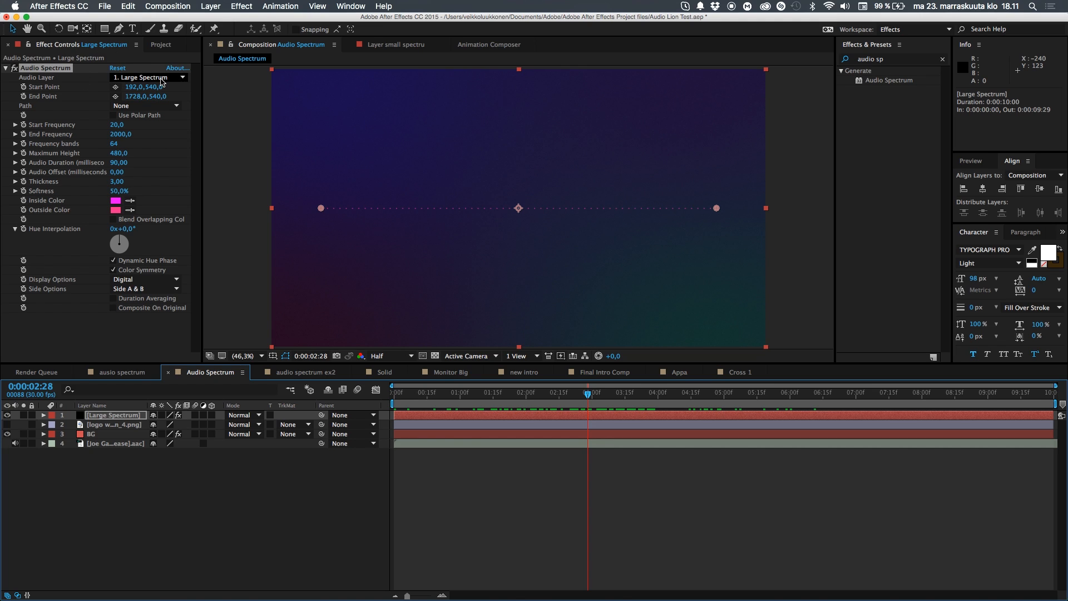
pyautogui.click(161, 81)
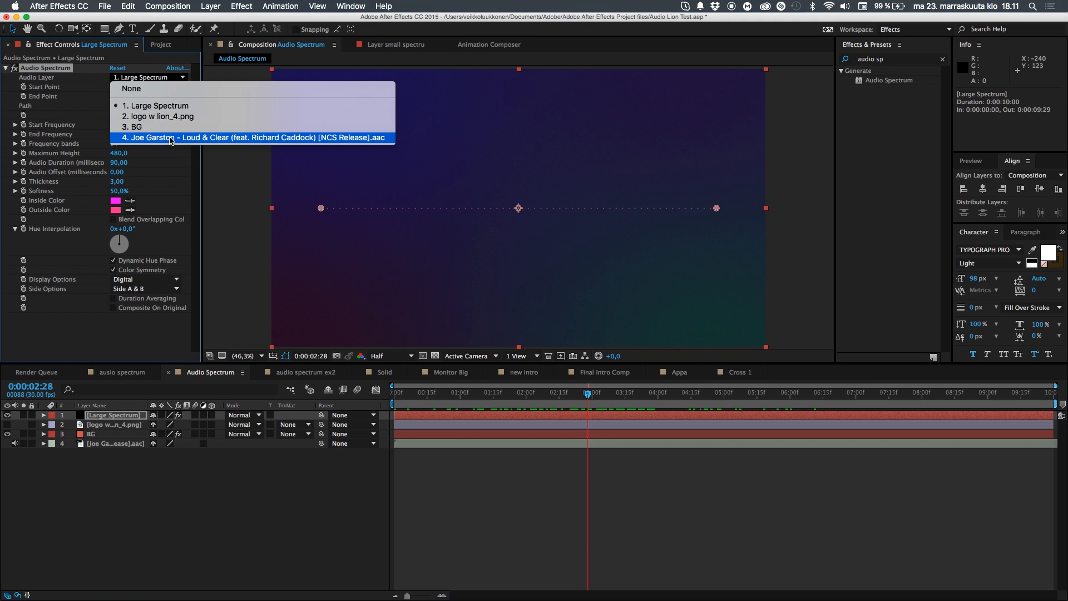
pyautogui.click(171, 137)
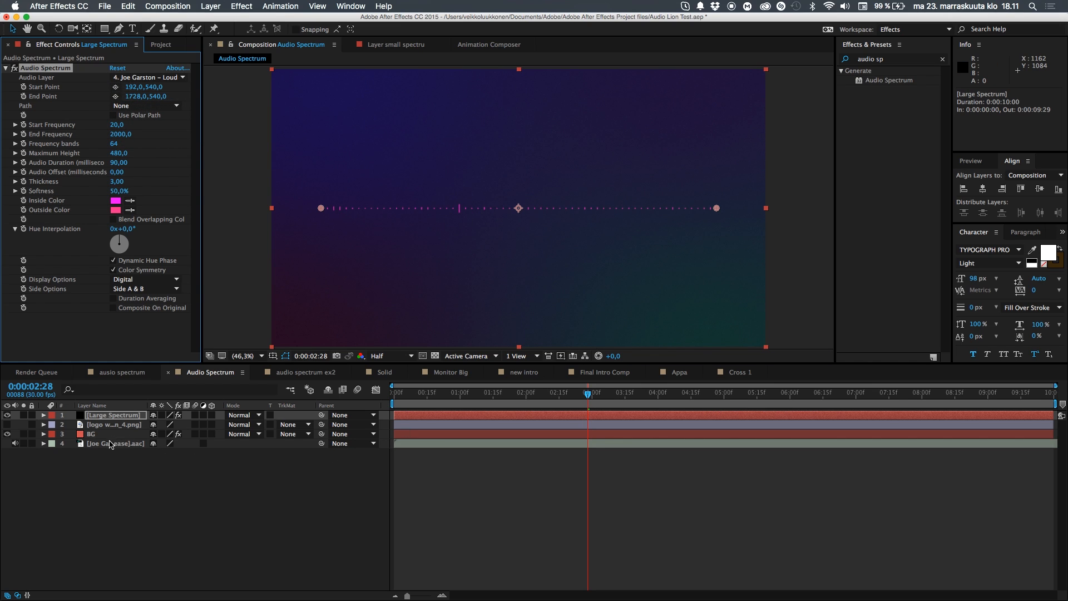
# - Reveal the music layer's waveform and preview how the spectrum reacts along the track
pyautogui.click(110, 443)
pyautogui.press('l')
pyautogui.press('l')
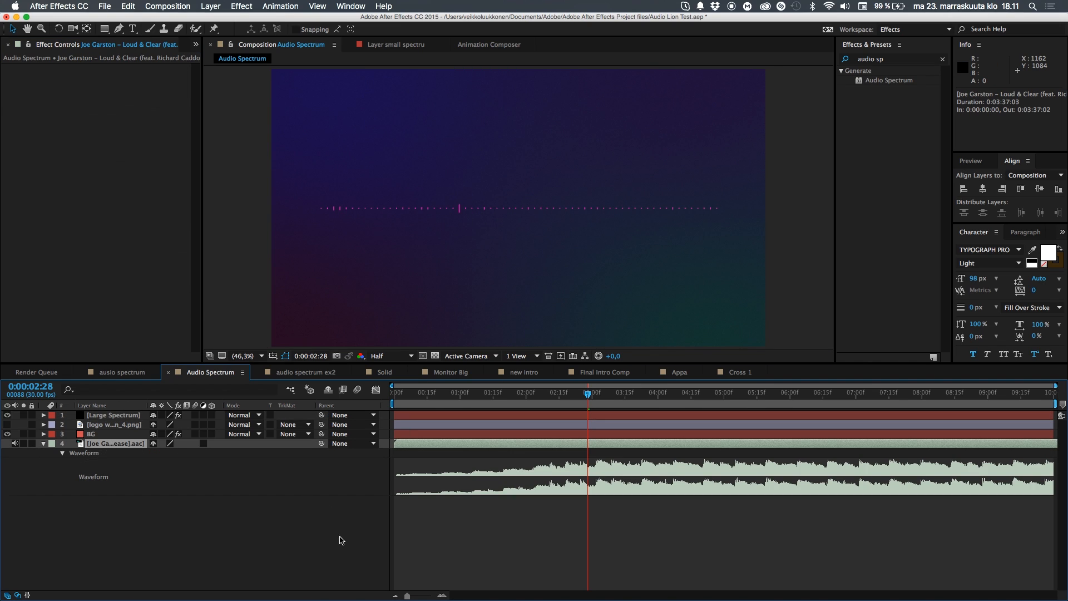
pyautogui.click(341, 540)
pyautogui.moveTo(485, 402); pyautogui.dragTo(730, 380)
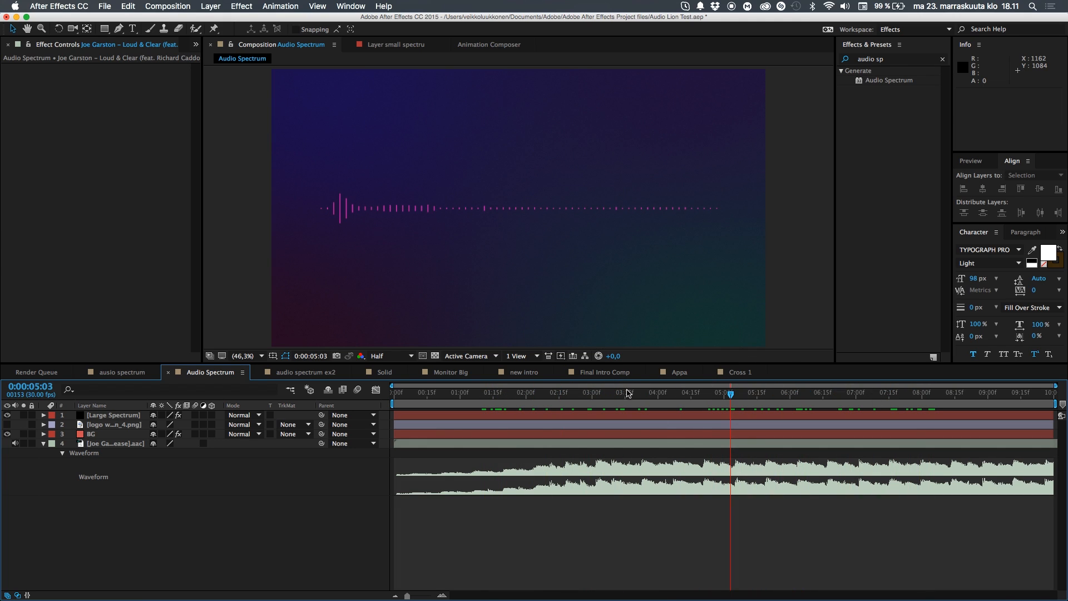
pyautogui.click(627, 393)
pyautogui.press('KP_Decimal')
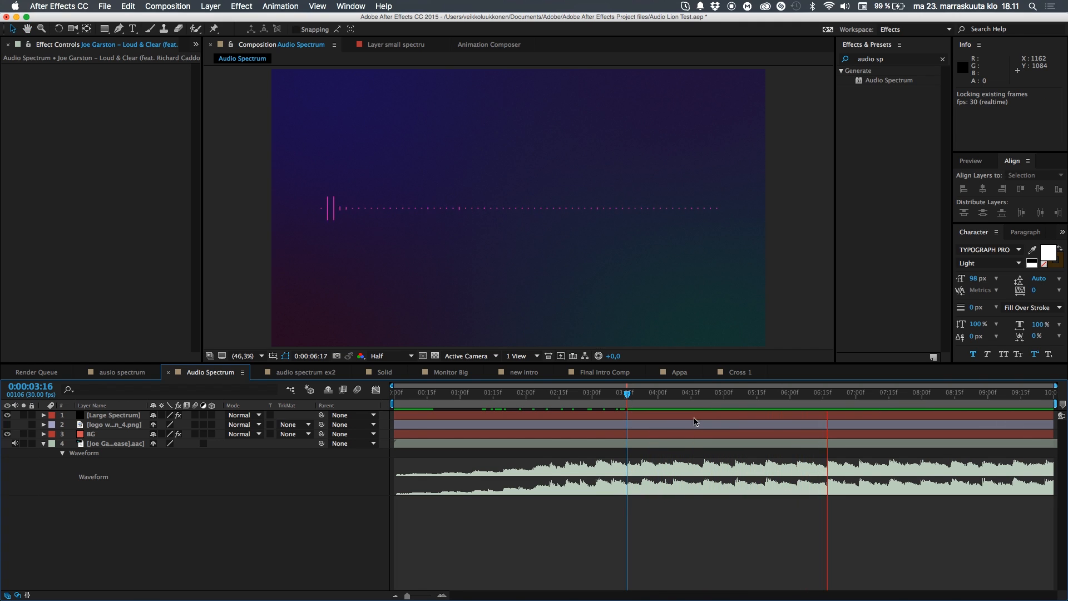
pyautogui.press('space')
pyautogui.moveTo(648, 392); pyautogui.dragTo(726, 461)
# - Set the Inside Color of the Large Spectrum's Audio Spectrum effect to cyan 00DCFF
pyautogui.click(116, 414)
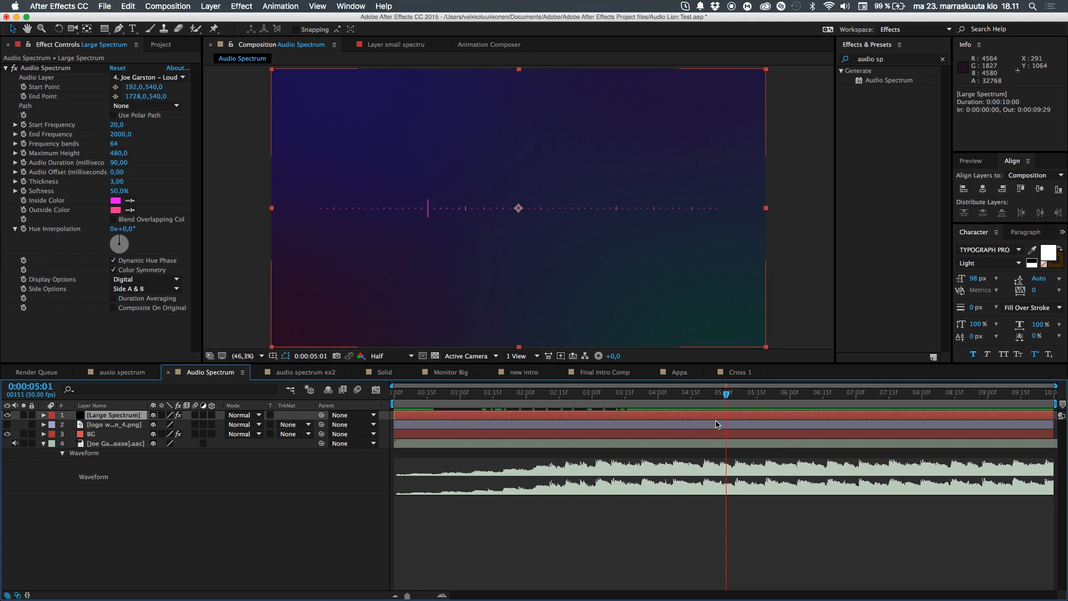
pyautogui.moveTo(726, 394); pyautogui.dragTo(689, 399)
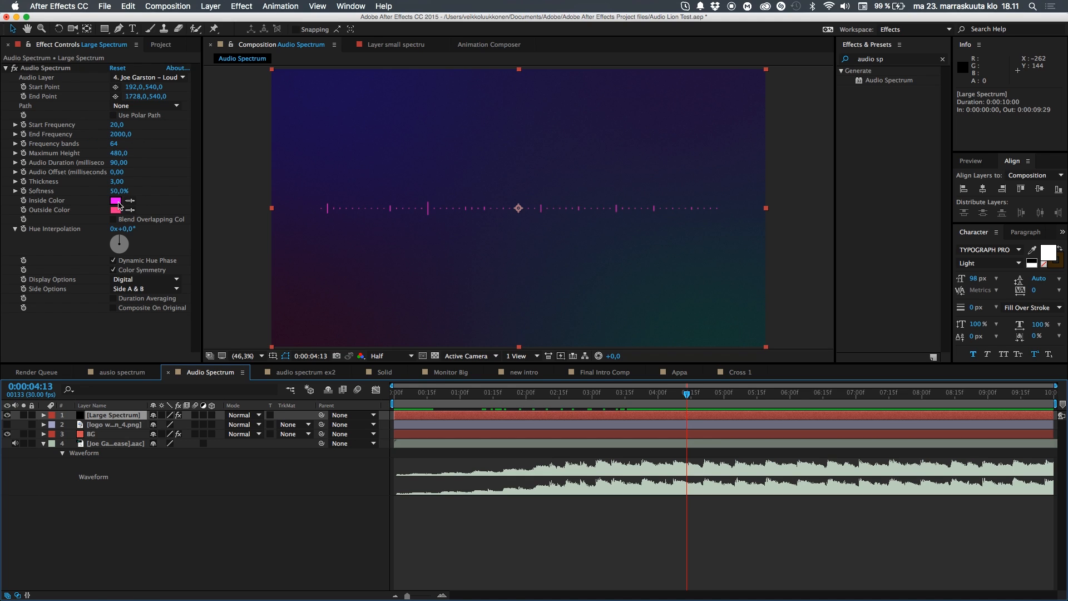
pyautogui.click(114, 201)
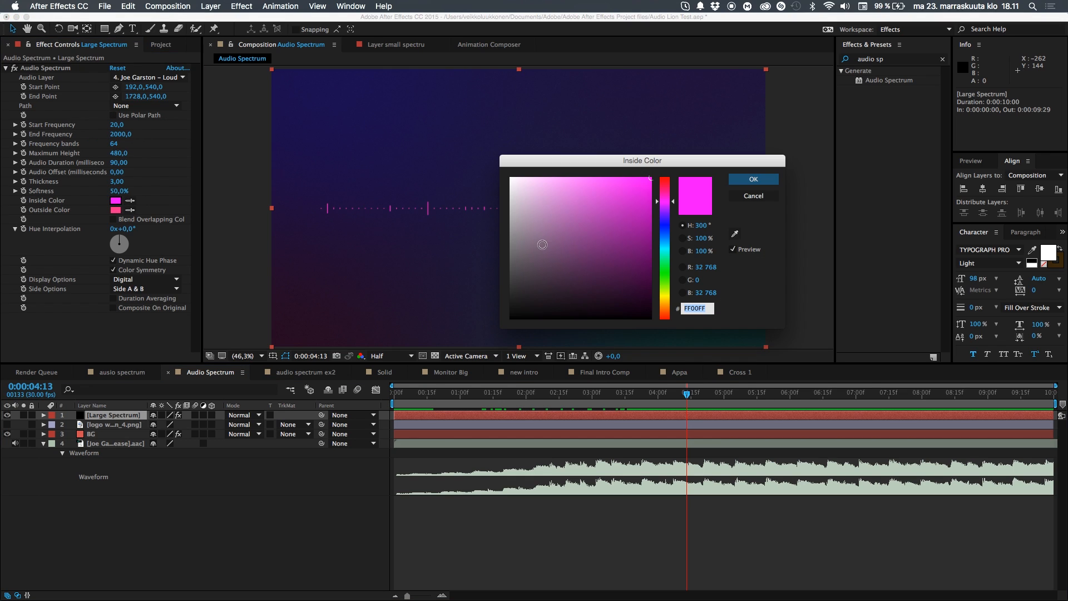
pyautogui.click(665, 248)
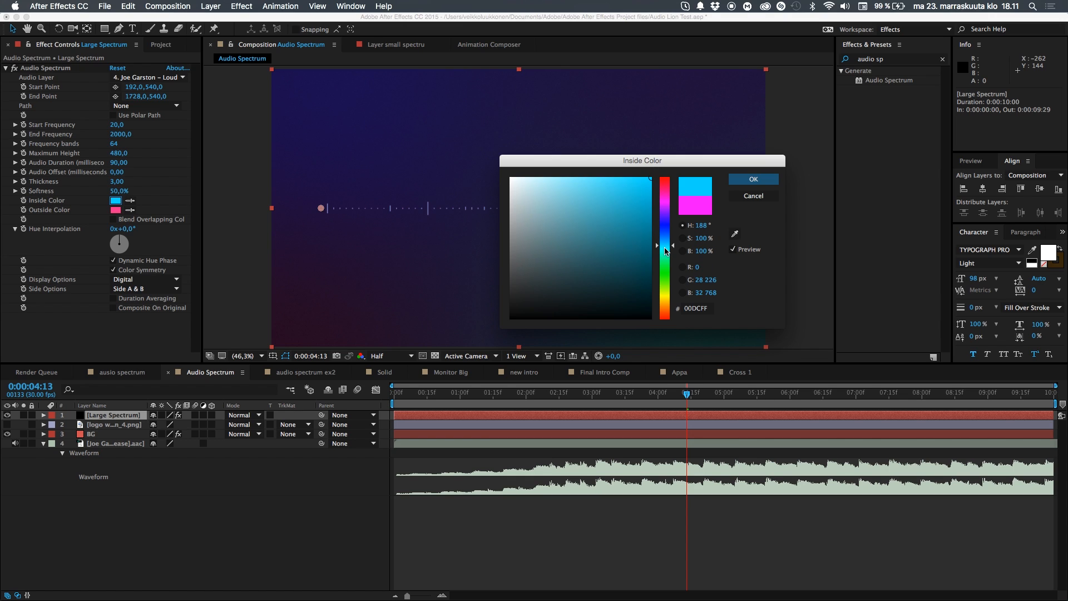
pyautogui.click(752, 179)
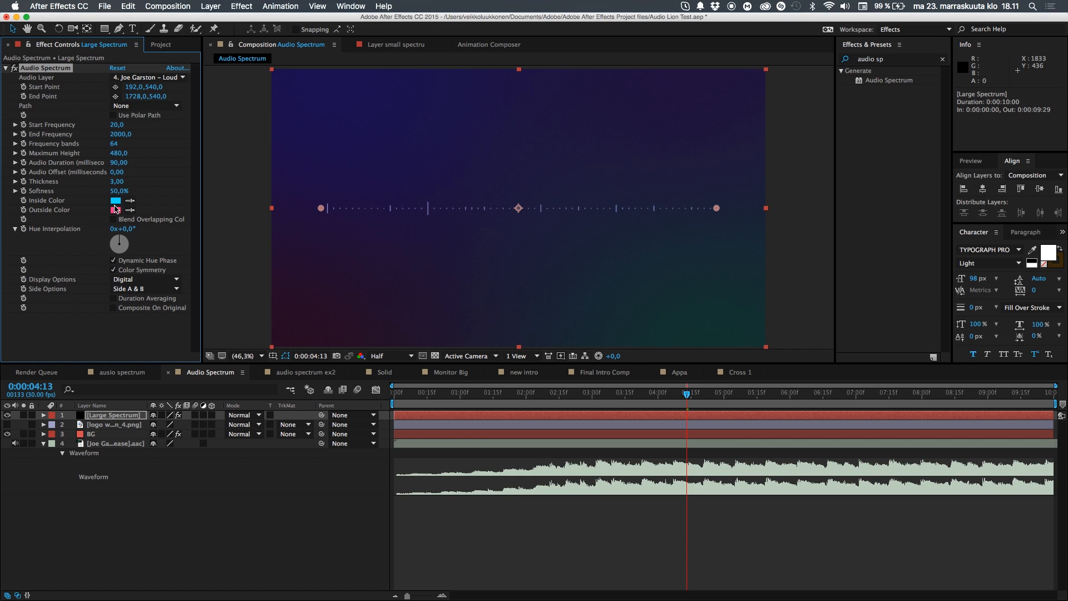
# - Set the Outside Color of the Audio Spectrum effect to pink FC1473
pyautogui.click(115, 209)
pyautogui.click(663, 185)
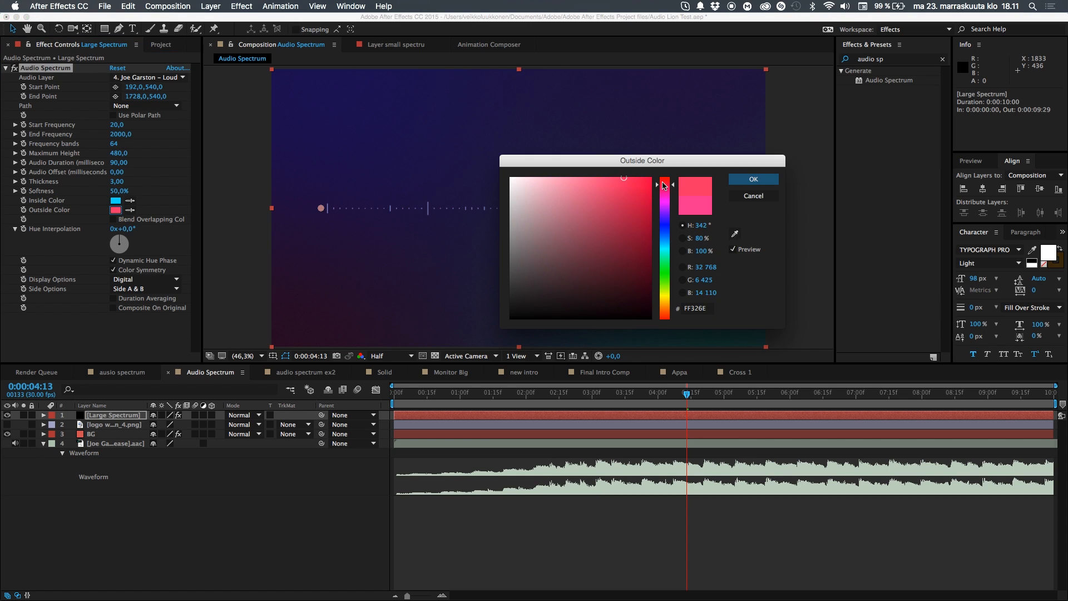
pyautogui.moveTo(663, 185); pyautogui.dragTo(664, 187)
pyautogui.click(641, 179)
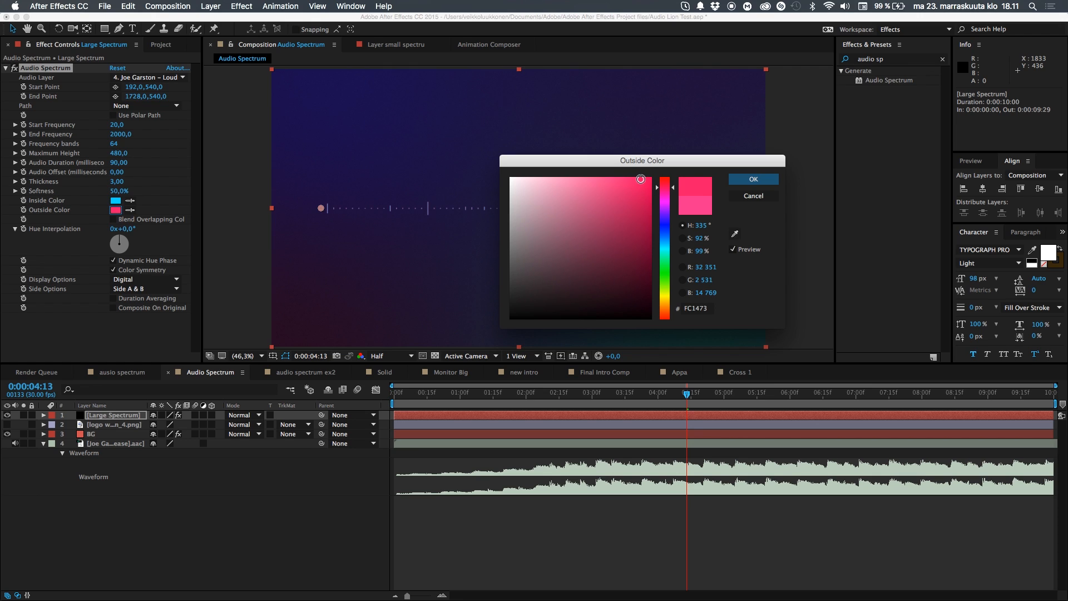
pyautogui.click(755, 179)
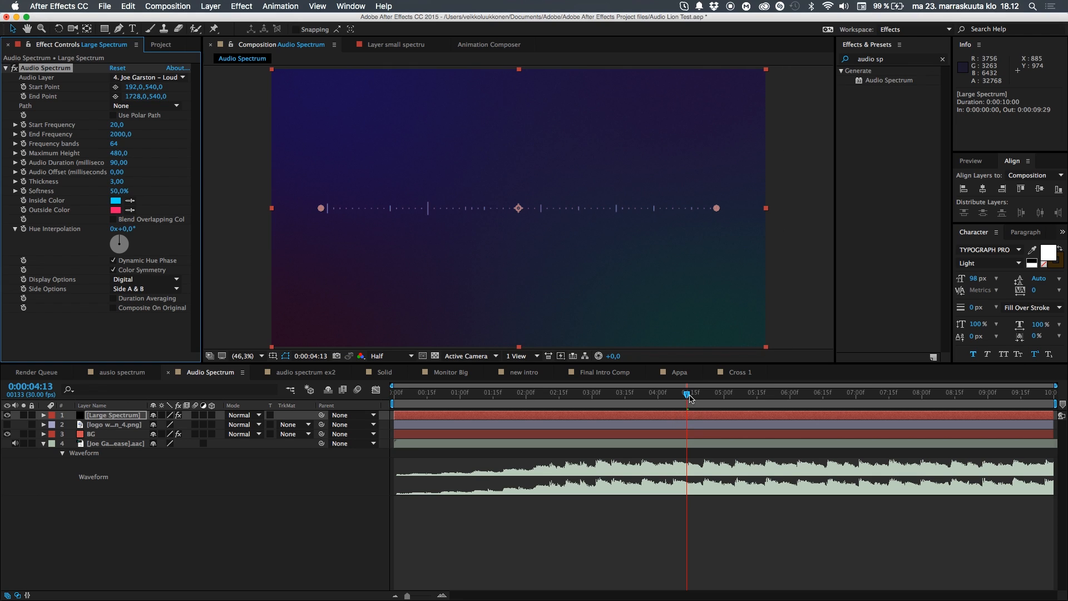
# - Raise the spectrum's Maximum Height to 1620 and its Frequency bands to 141
pyautogui.moveTo(690, 396); pyautogui.dragTo(731, 397)
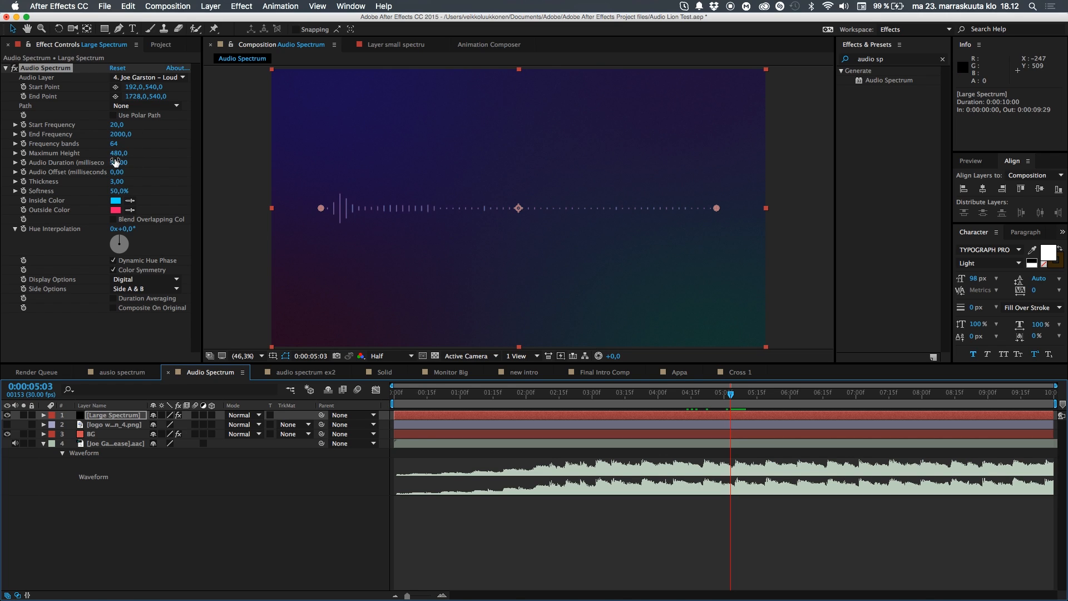
pyautogui.moveTo(118, 154); pyautogui.dragTo(168, 145)
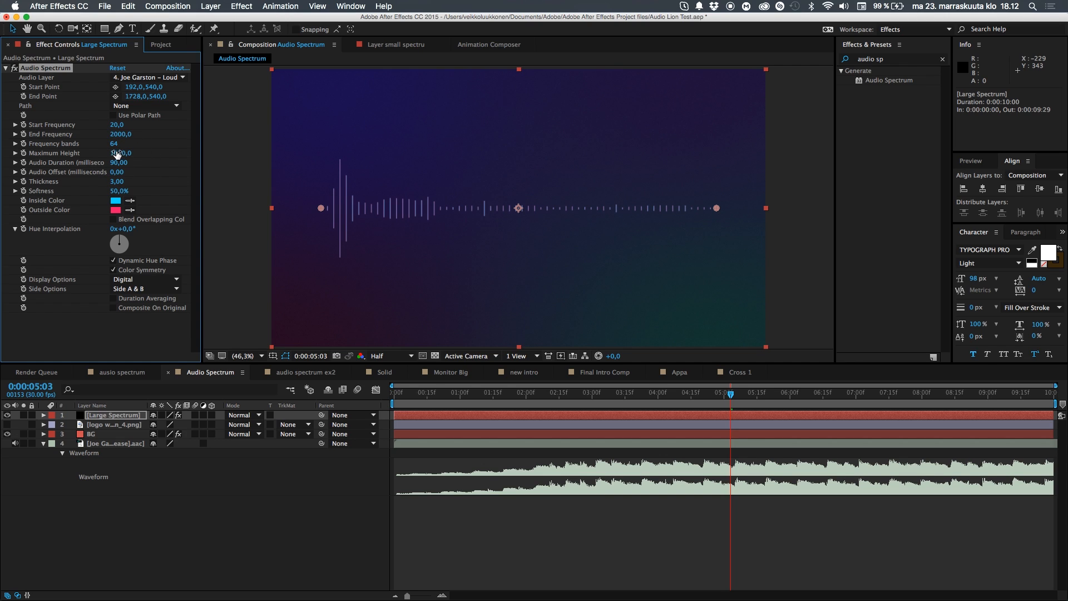
pyautogui.moveTo(113, 144); pyautogui.dragTo(234, 147)
pyautogui.moveTo(310, 149); pyautogui.dragTo(89, 145)
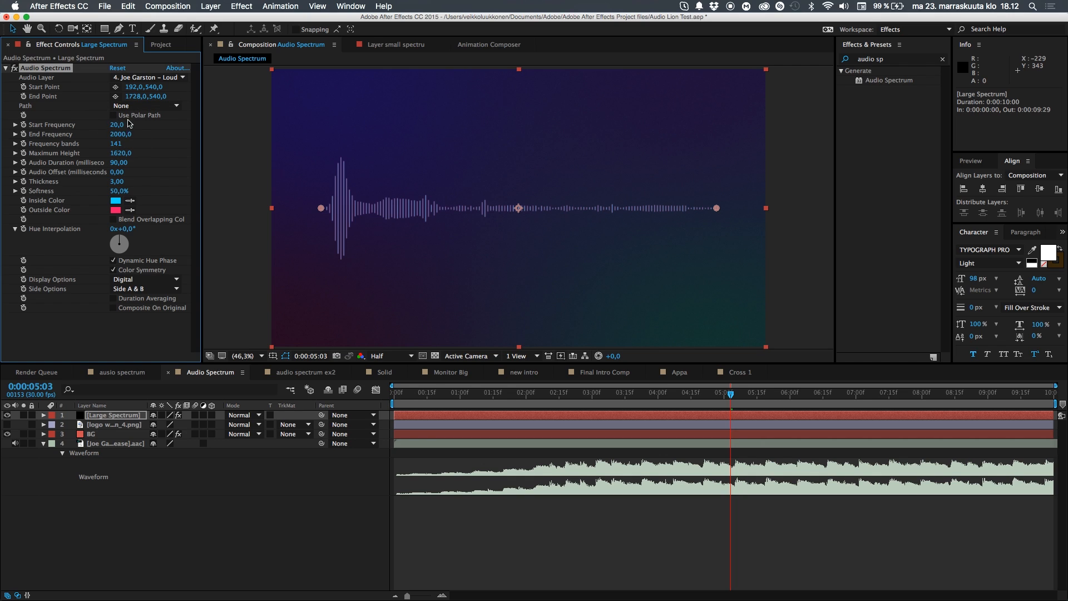
# - Try a frequency range of 1 to 401 on the spectrum, and a Start Frequency of 1401
pyautogui.moveTo(117, 130); pyautogui.dragTo(44, 121)
pyautogui.moveTo(118, 134); pyautogui.dragTo(59, 134)
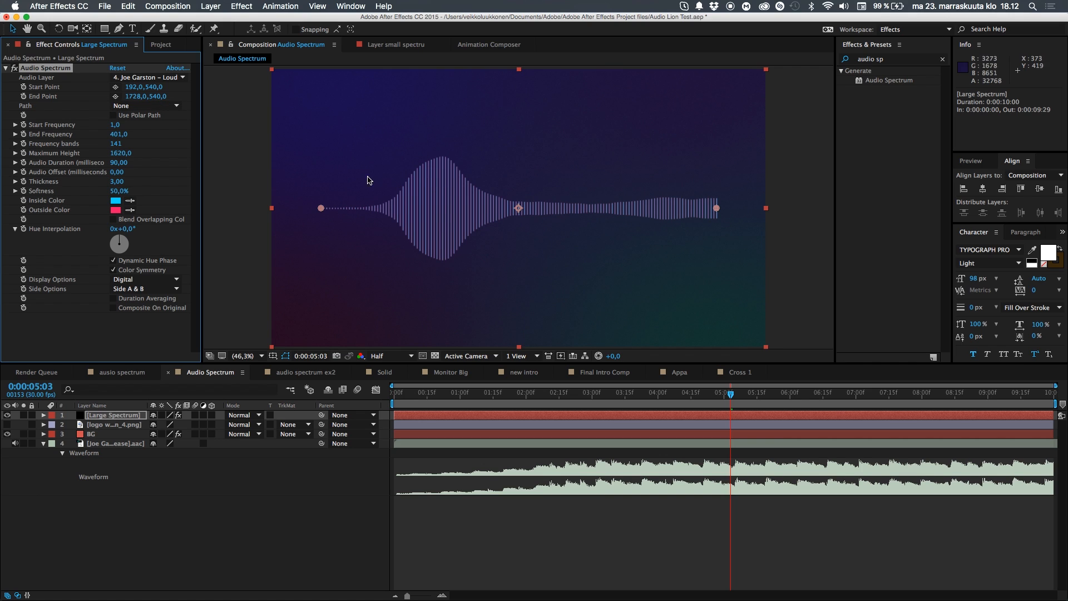
pyautogui.moveTo(115, 125)
pyautogui.mouseDown()
pyautogui.moveTo(171, 120)
pyautogui.moveTo(108, 124)
pyautogui.mouseUp()
# - Set the spectrum's Start Frequency to 50
pyautogui.click(120, 125)
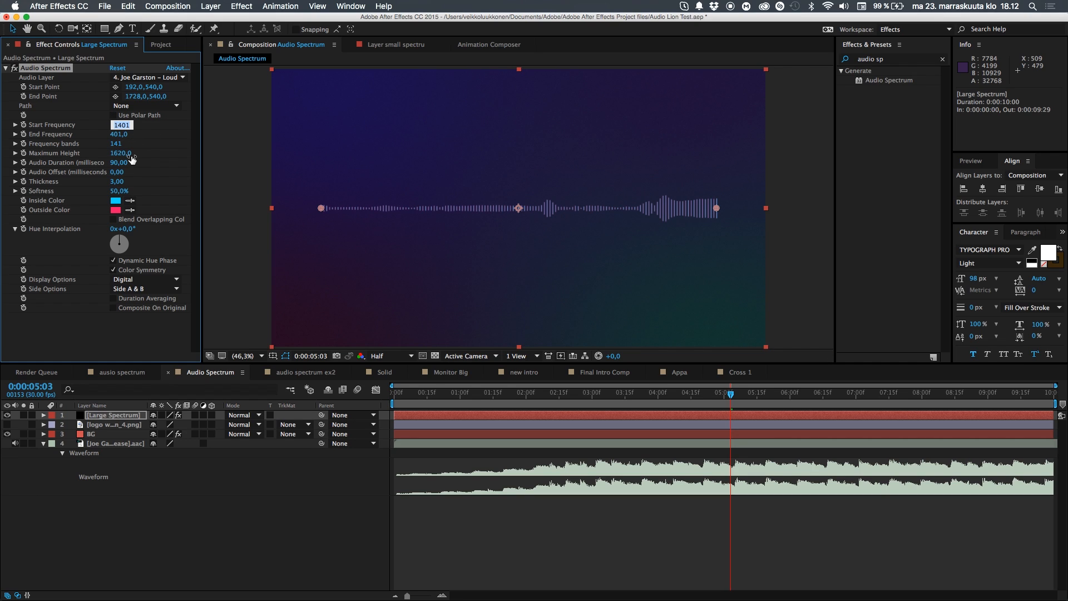
pyautogui.write('50')
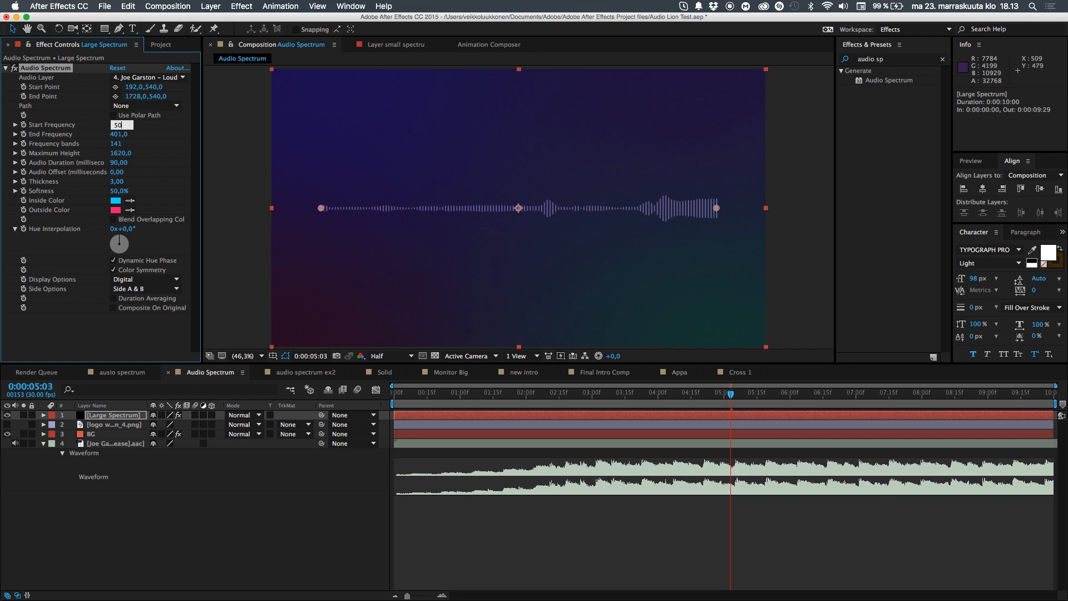
pyautogui.press('Return')
# - Try End Frequency values of 800 and 1400, checking the spectrum at several moments of the track
pyautogui.click(118, 134)
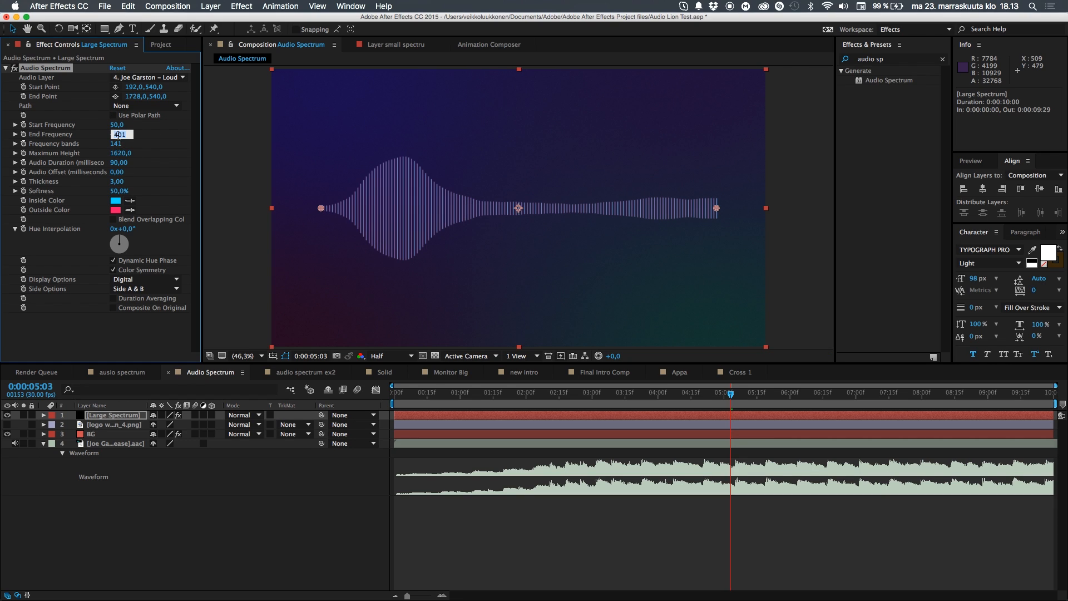
pyautogui.write('800')
pyautogui.press('Return')
pyautogui.moveTo(727, 395); pyautogui.dragTo(684, 409)
pyautogui.moveTo(742, 409)
pyautogui.mouseDown()
pyautogui.moveTo(721, 411)
pyautogui.moveTo(732, 415)
pyautogui.mouseUp()
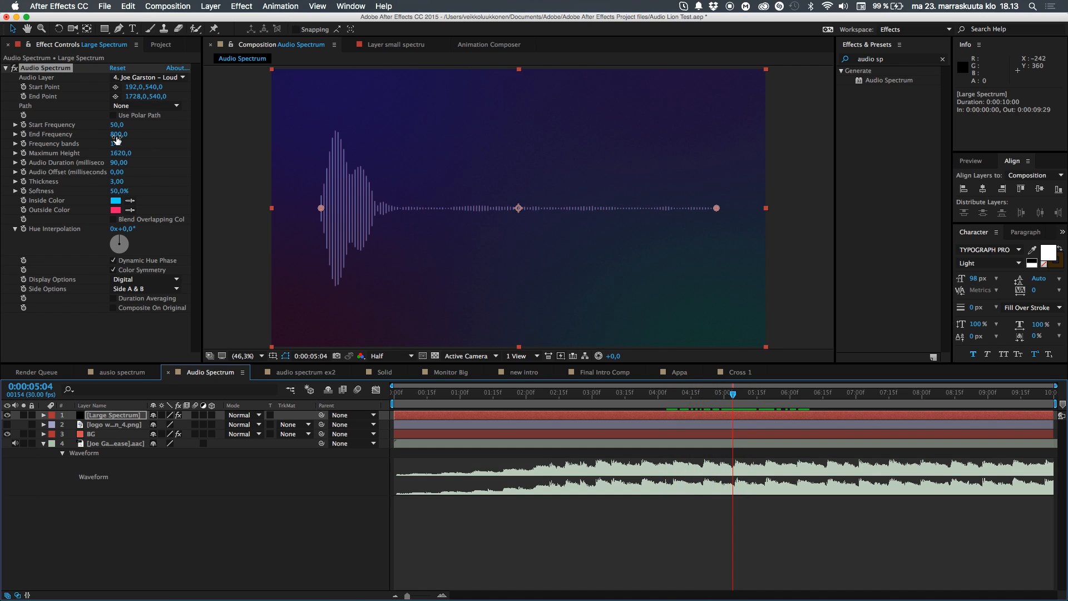
pyautogui.moveTo(115, 135)
pyautogui.mouseDown()
pyautogui.moveTo(134, 140)
pyautogui.moveTo(123, 136)
pyautogui.mouseUp()
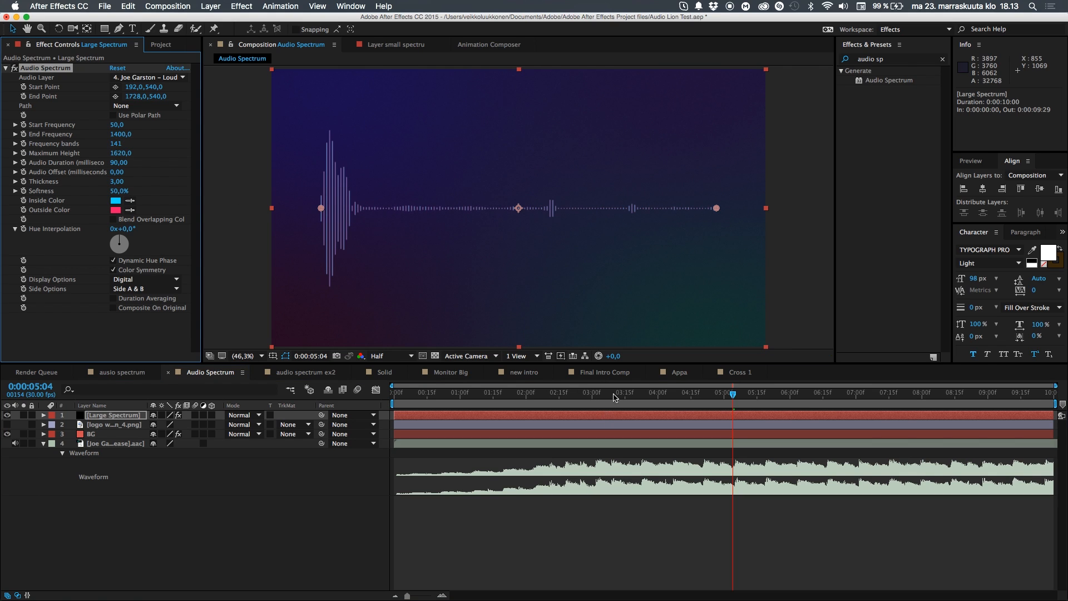
pyautogui.moveTo(614, 396); pyautogui.dragTo(721, 394)
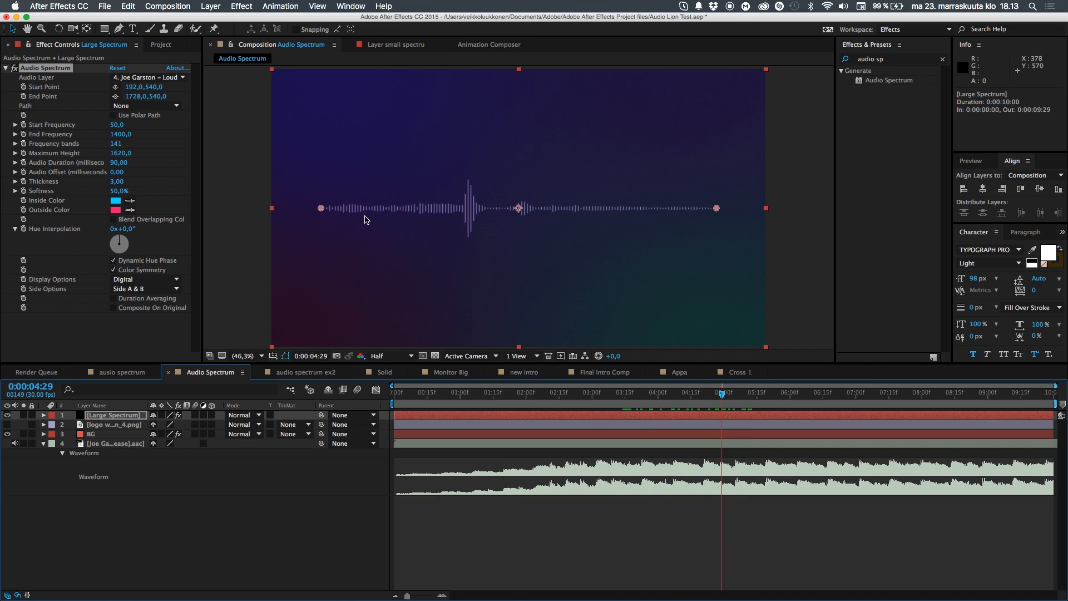
# - Set the spectrum's End Frequency to 1000 and check it at around four seconds
pyautogui.click(123, 135)
pyautogui.press('Return')
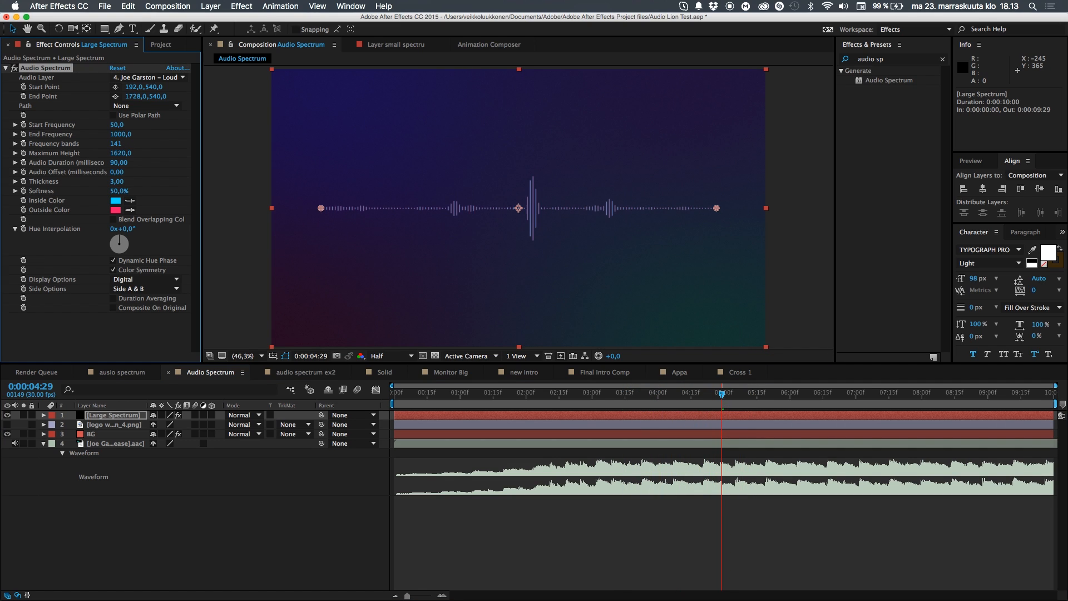
pyautogui.moveTo(721, 394); pyautogui.dragTo(662, 396)
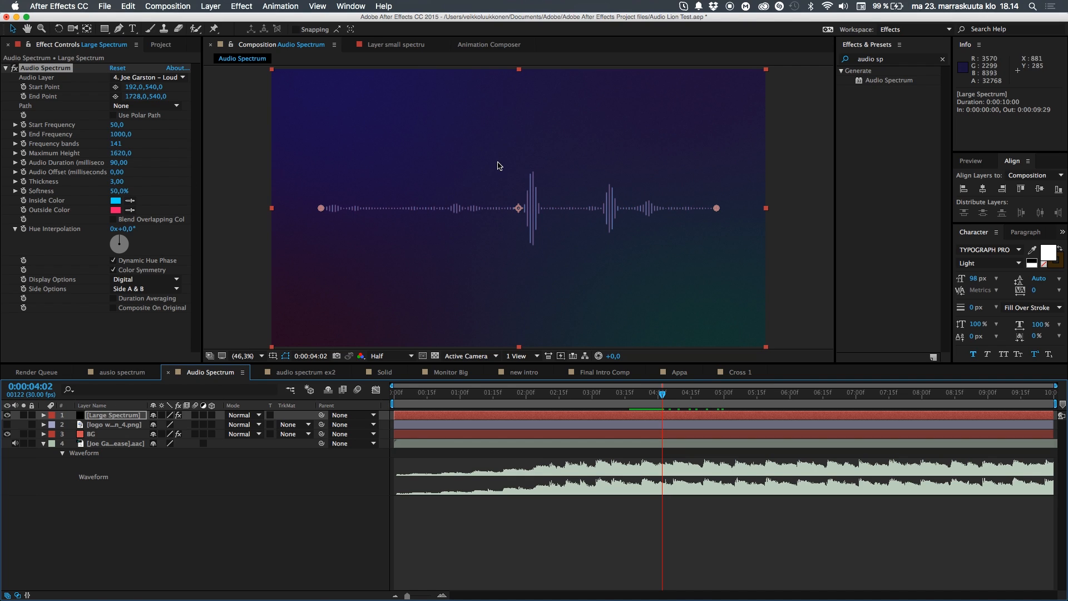
# - Set the spectrum's Hue Interpolation to 1x+161° and check the colors at another moment of the track
pyautogui.moveTo(653, 391); pyautogui.dragTo(655, 394)
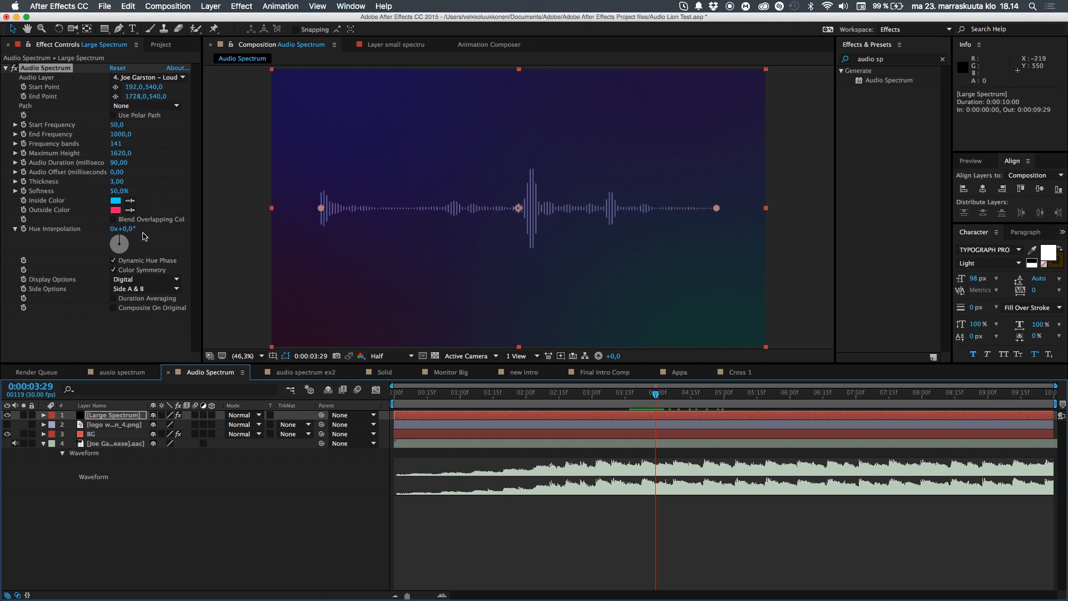
pyautogui.moveTo(123, 229); pyautogui.dragTo(438, 244)
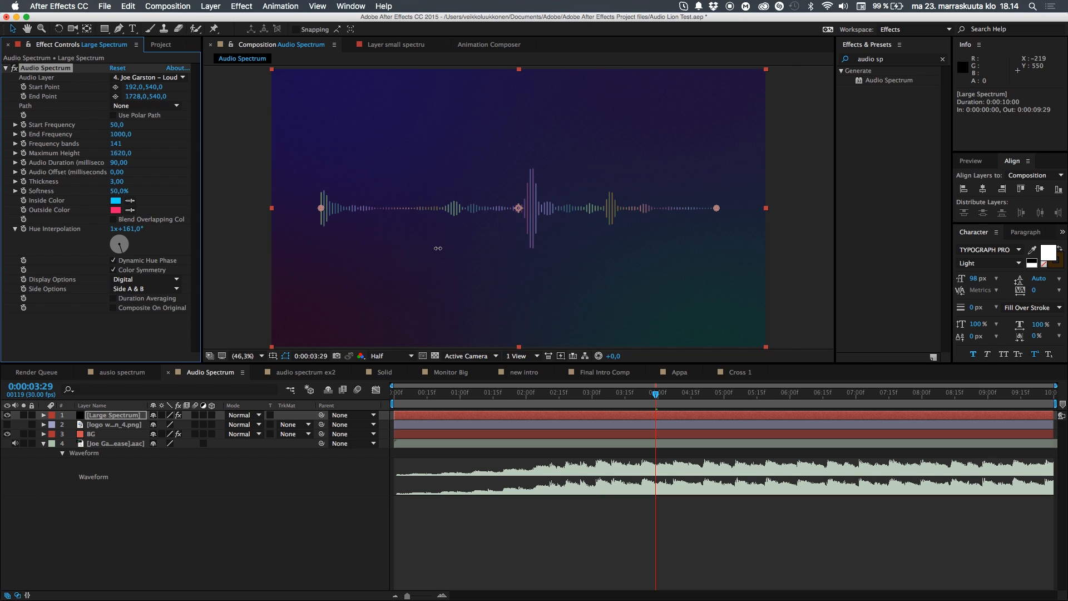
pyautogui.moveTo(655, 392); pyautogui.dragTo(641, 423)
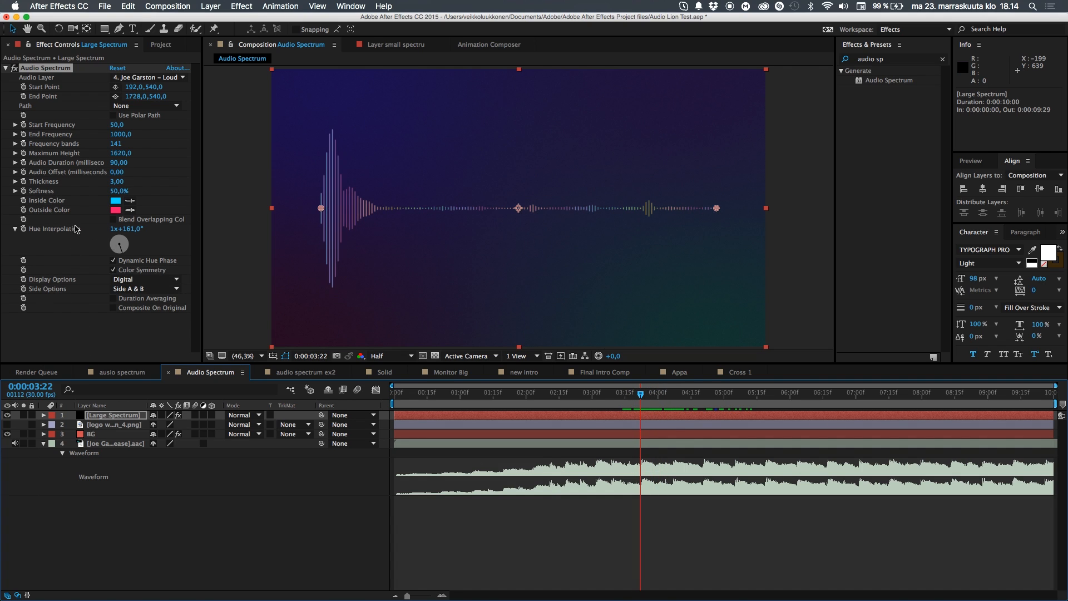
# - Try the Analog lines and Analog dots display options on the spectrum, then return to Digital
pyautogui.click(146, 279)
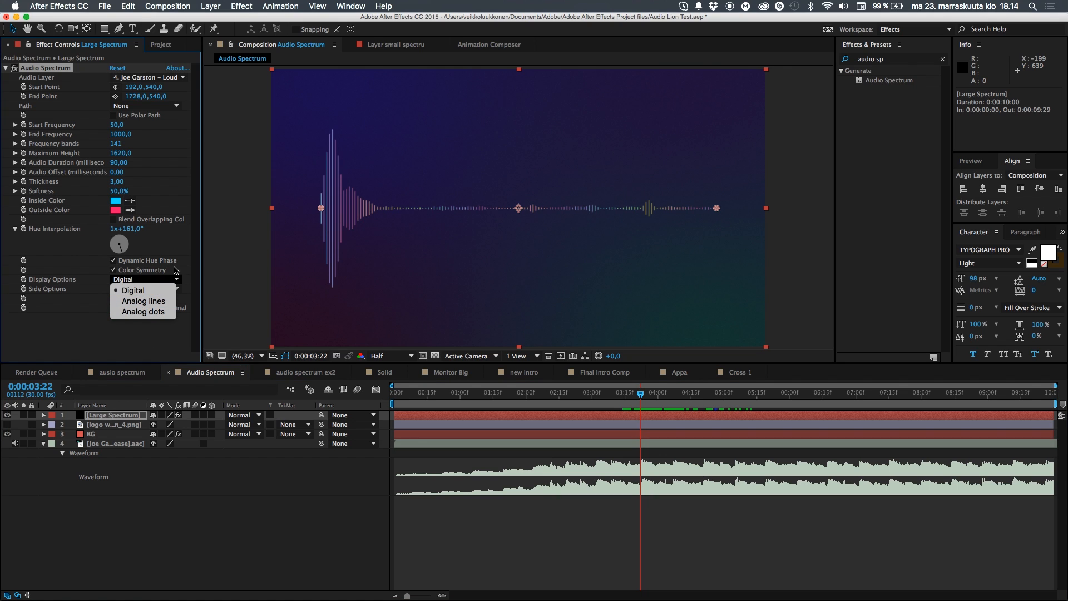
pyautogui.click(143, 301)
pyautogui.moveTo(638, 394); pyautogui.dragTo(609, 408)
pyautogui.click(149, 279)
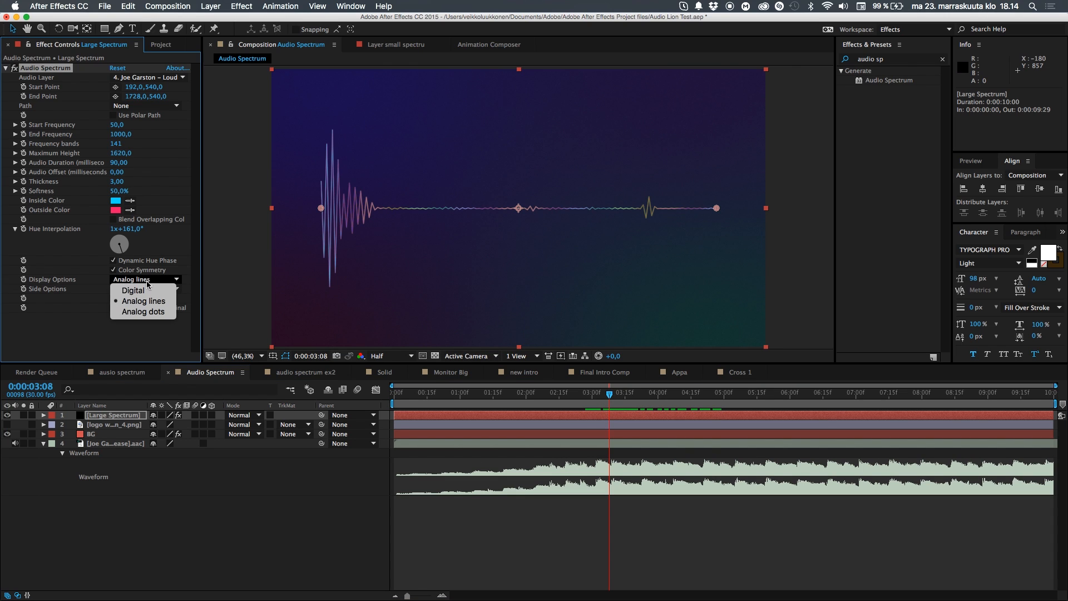
pyautogui.click(145, 314)
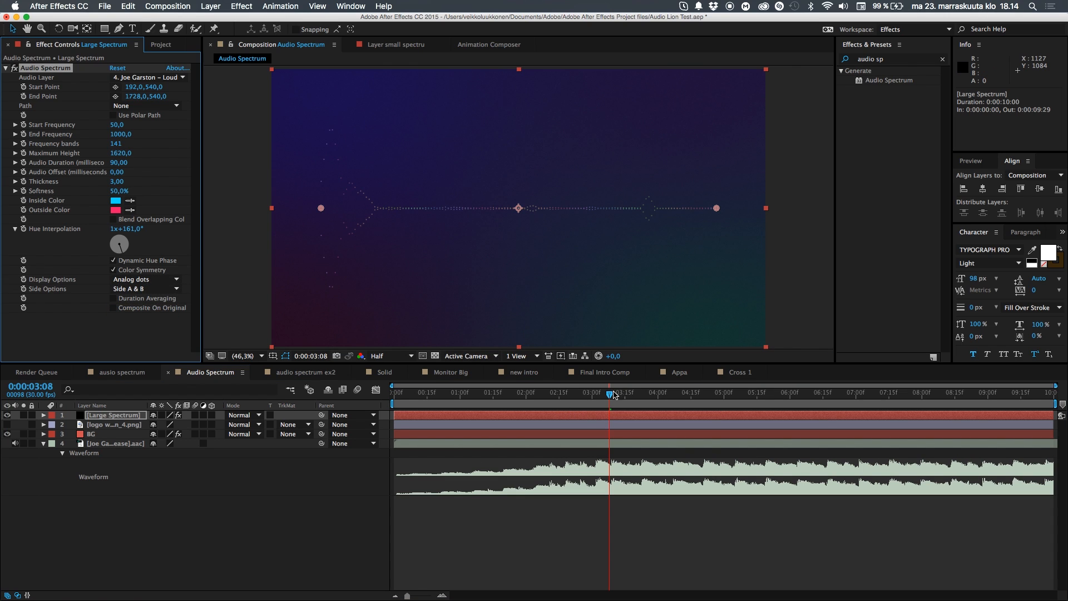
pyautogui.moveTo(609, 395); pyautogui.dragTo(637, 437)
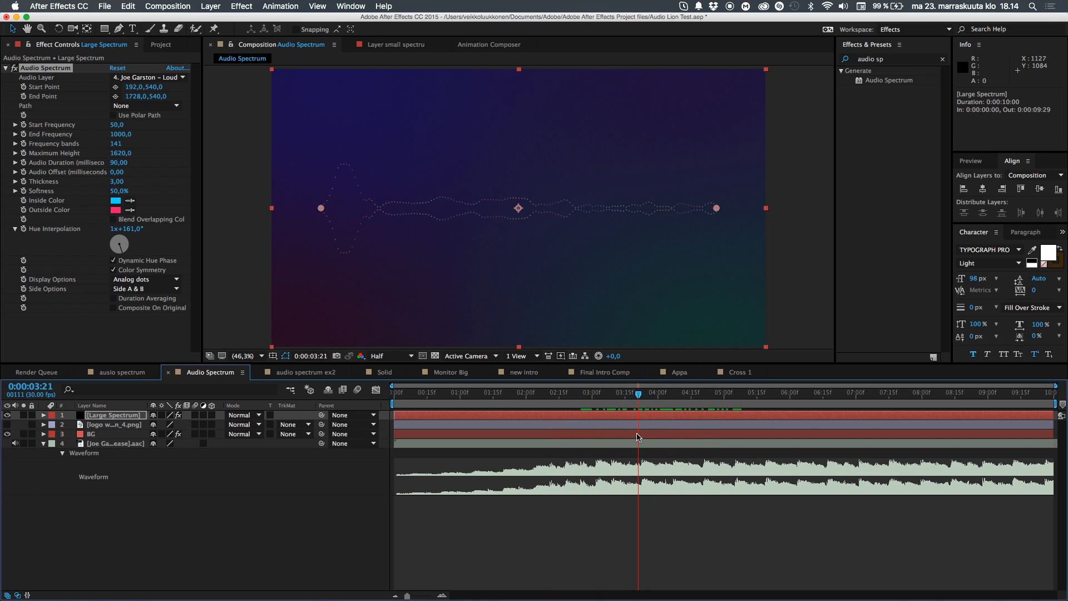
pyautogui.click(152, 281)
pyautogui.click(149, 290)
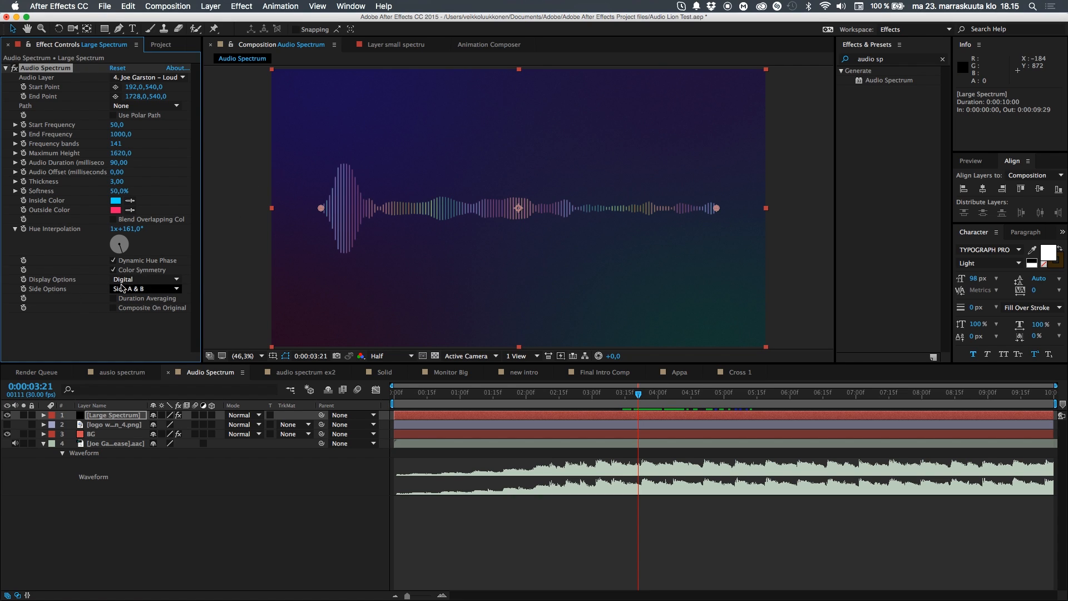
# - Try the Side A and Side B options on the spectrum, then return to Side A & B and check around four seconds
pyautogui.click(112, 299)
pyautogui.click(113, 299)
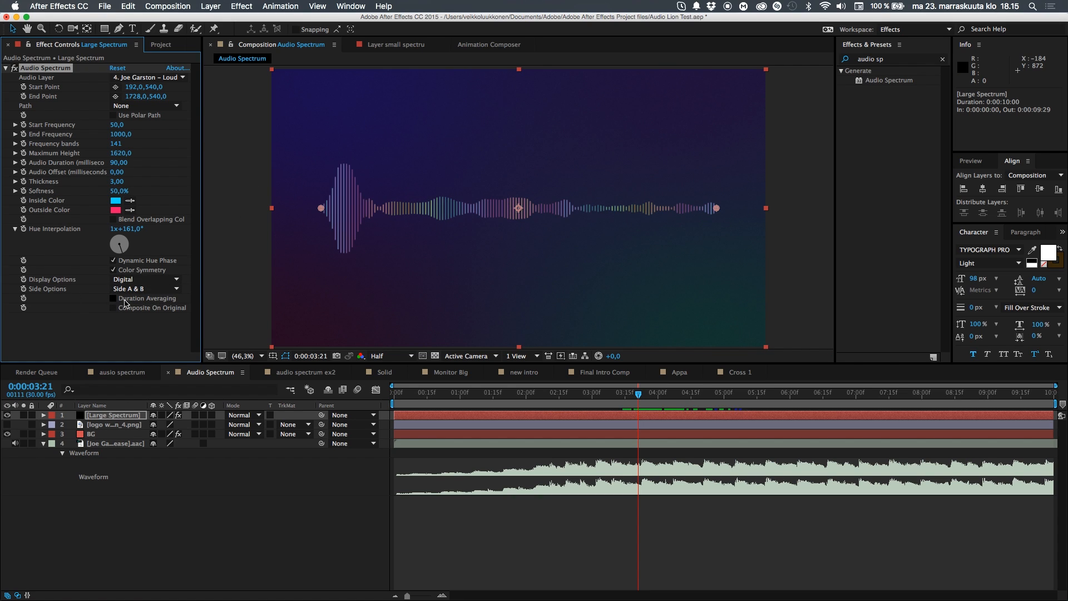
pyautogui.click(153, 289)
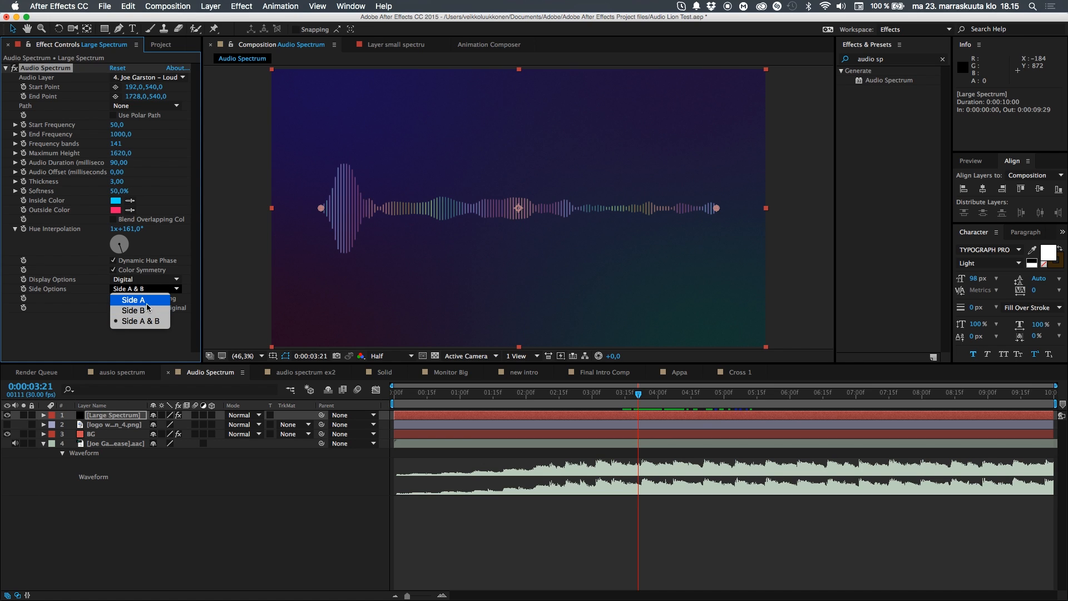
pyautogui.click(152, 301)
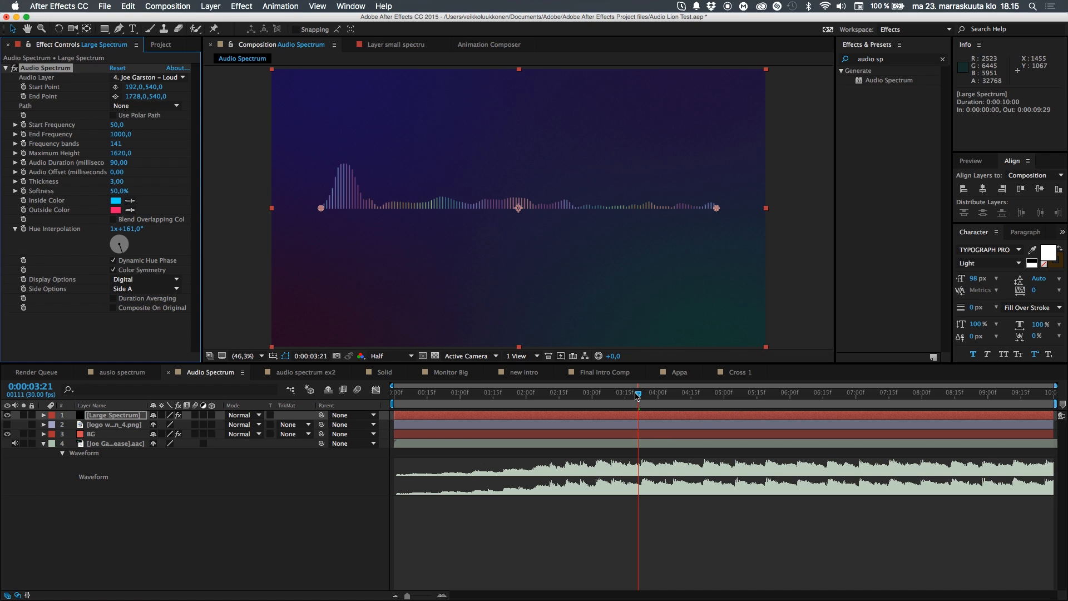
pyautogui.moveTo(637, 395); pyautogui.dragTo(687, 407)
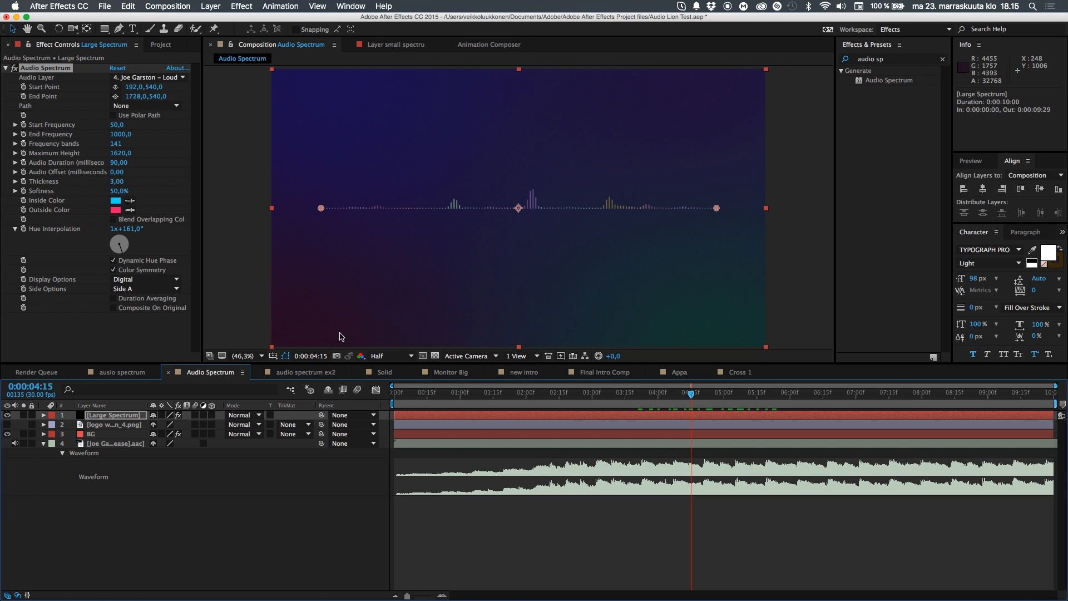
pyautogui.click(141, 289)
pyautogui.click(127, 311)
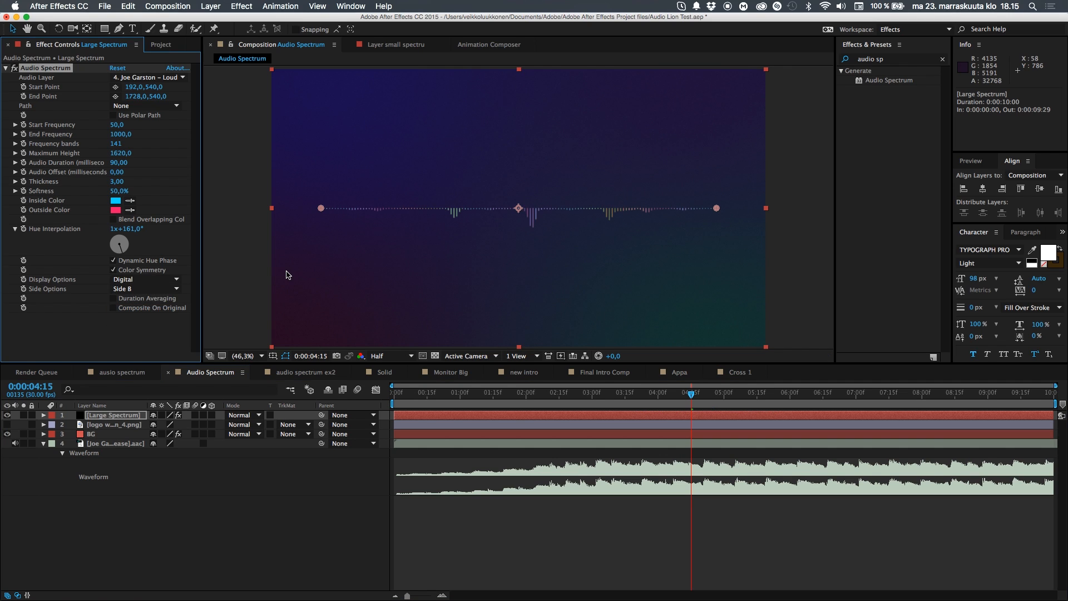
pyautogui.click(165, 288)
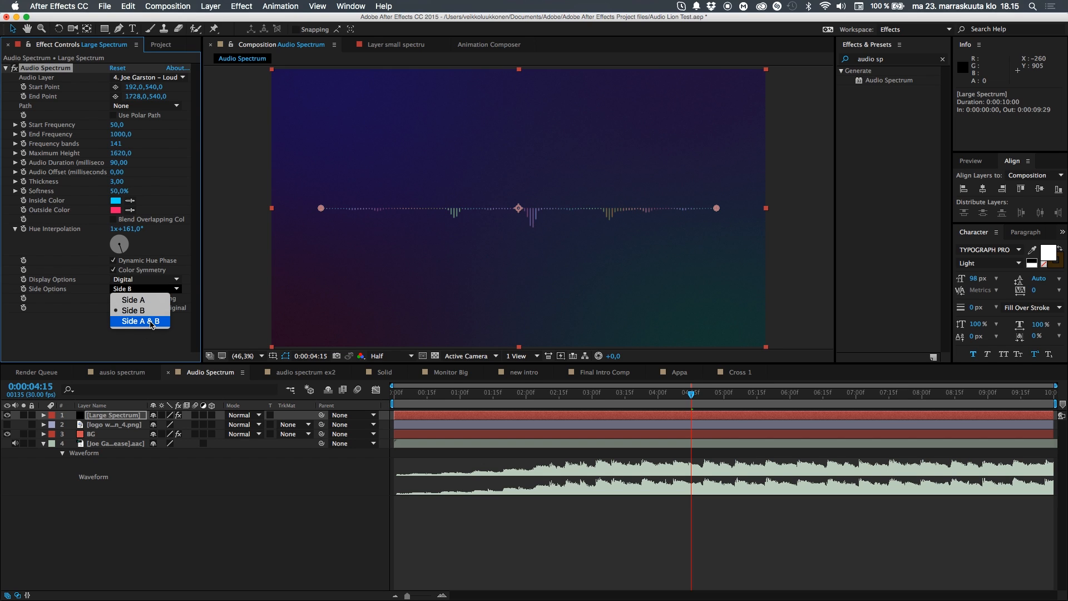
pyautogui.click(152, 324)
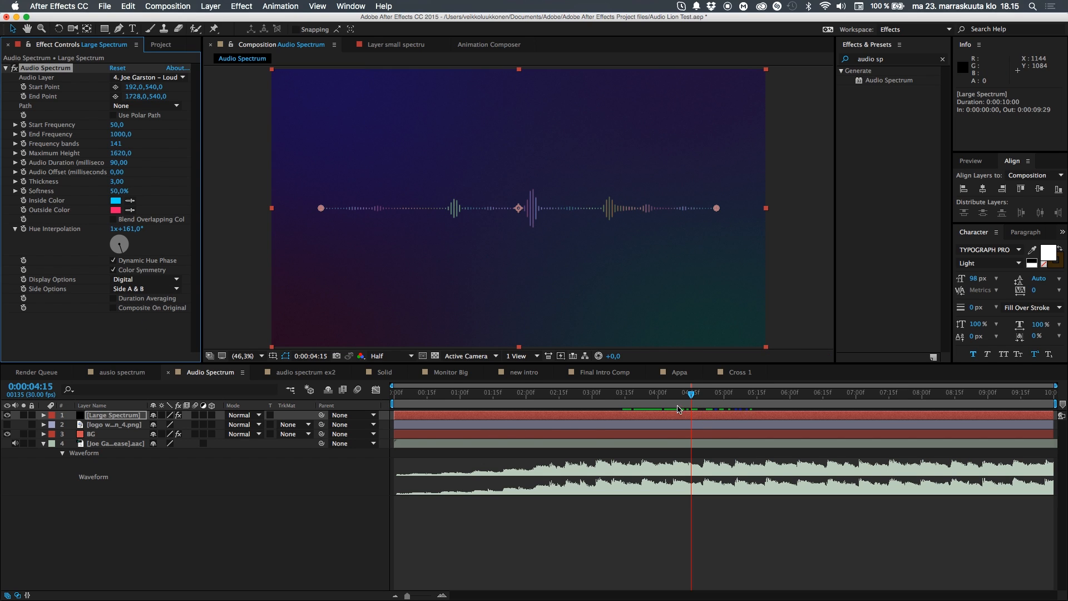
pyautogui.moveTo(648, 399); pyautogui.dragTo(660, 429)
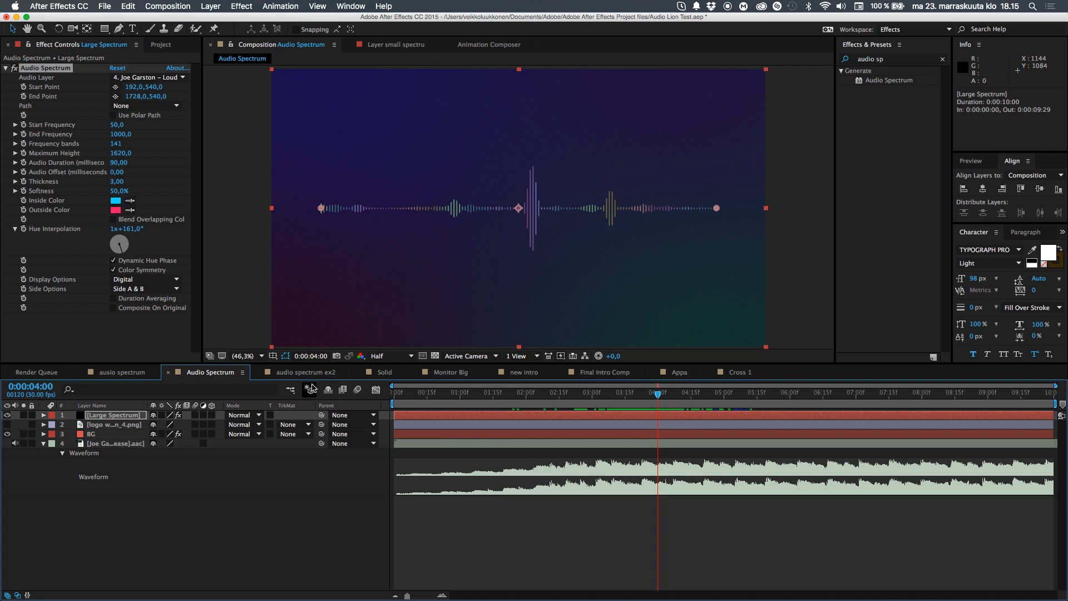
# - Show the lion logo and draw an elliptical mask on the Large Spectrum layer, fitted to the logo's outer ring
pyautogui.moveTo(7, 430); pyautogui.dragTo(7, 424)
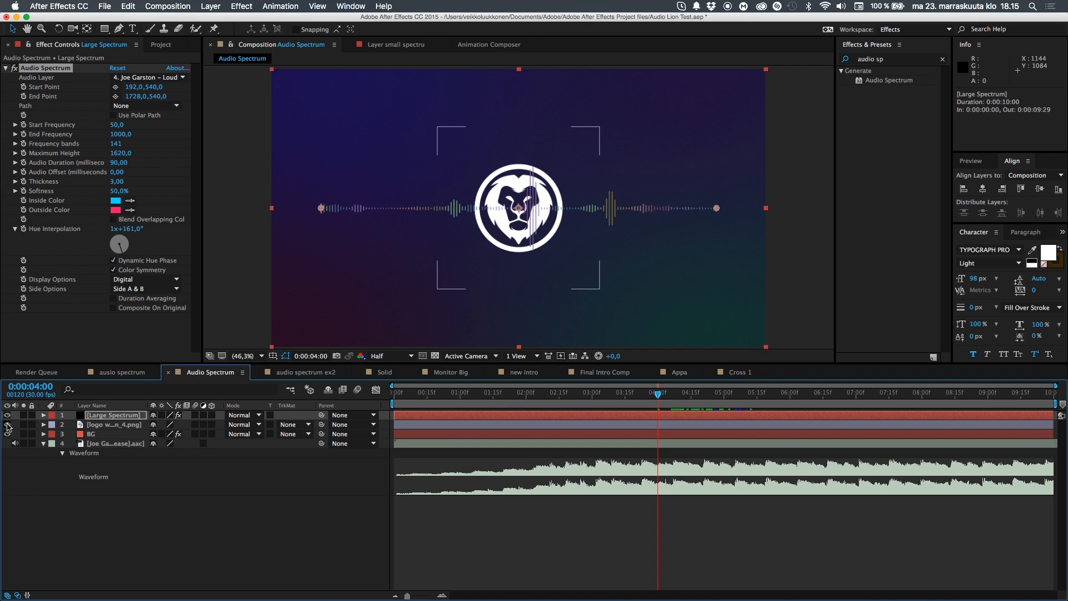
pyautogui.click(104, 415)
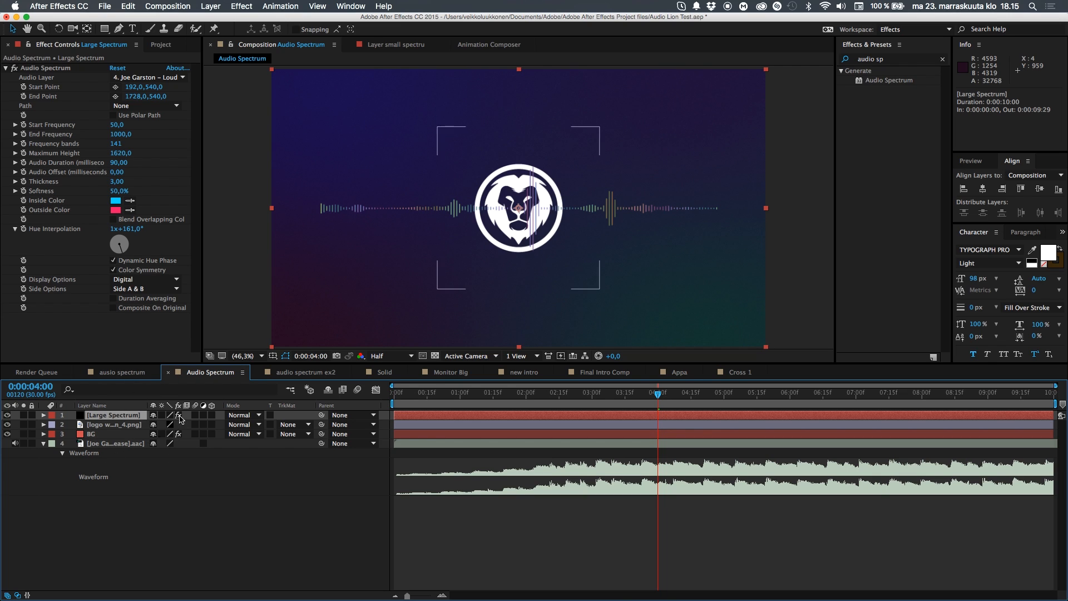
pyautogui.moveTo(107, 29); pyautogui.dragTo(160, 56)
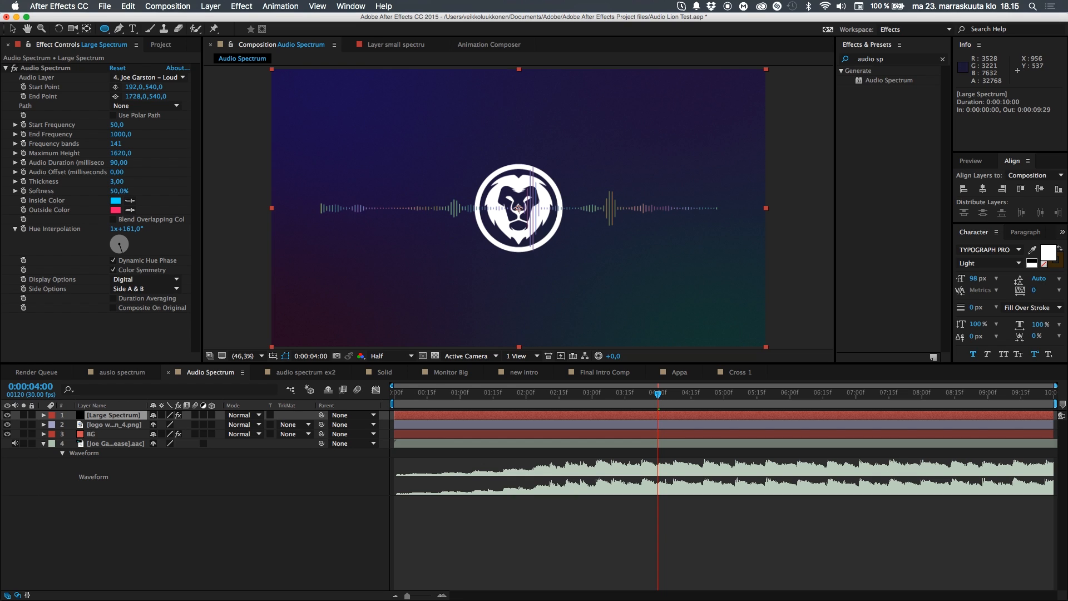
pyautogui.moveTo(519, 208); pyautogui.dragTo(562, 236)
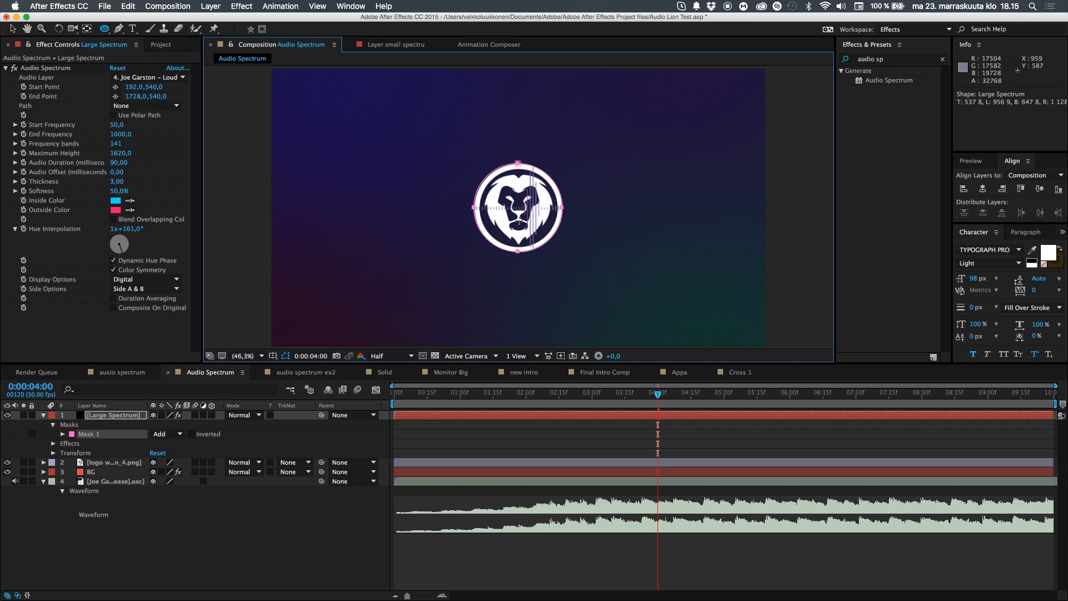
pyautogui.press('v')
pyautogui.moveTo(453, 143); pyautogui.dragTo(582, 282)
pyautogui.moveTo(563, 208); pyautogui.dragTo(562, 208)
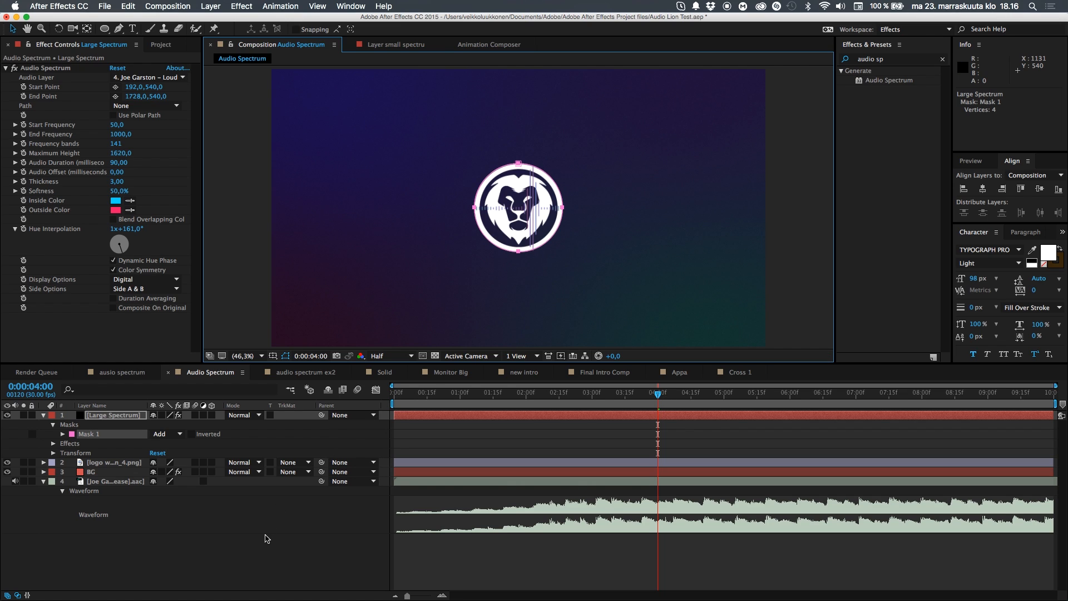
# - Set the Audio Spectrum's Path on the Large Spectrum layer to Mask 1 and inspect the result up close
pyautogui.click(267, 538)
pyautogui.click(136, 418)
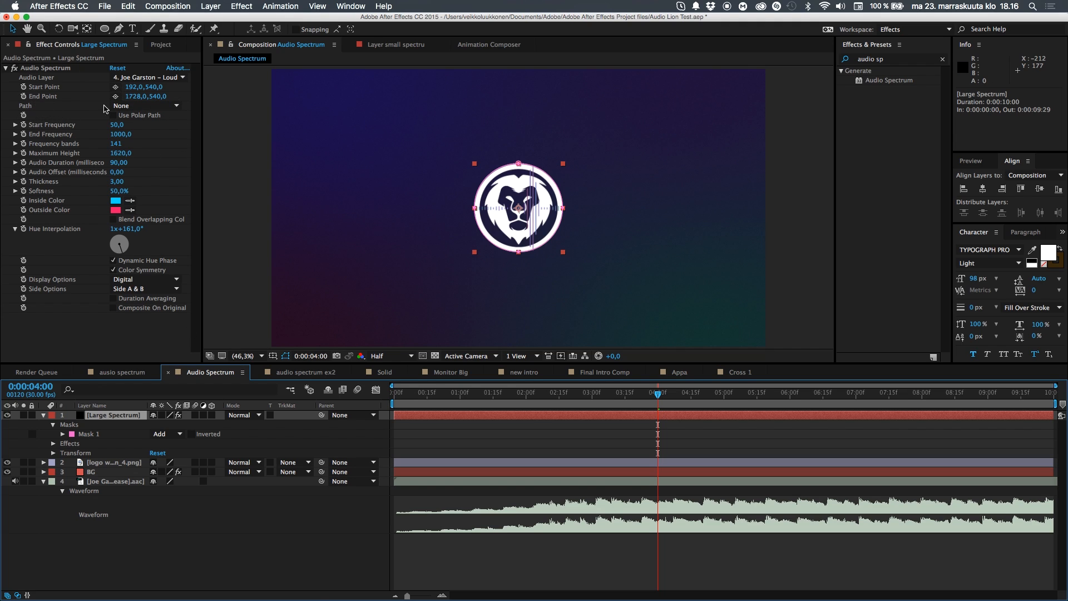
pyautogui.click(133, 105)
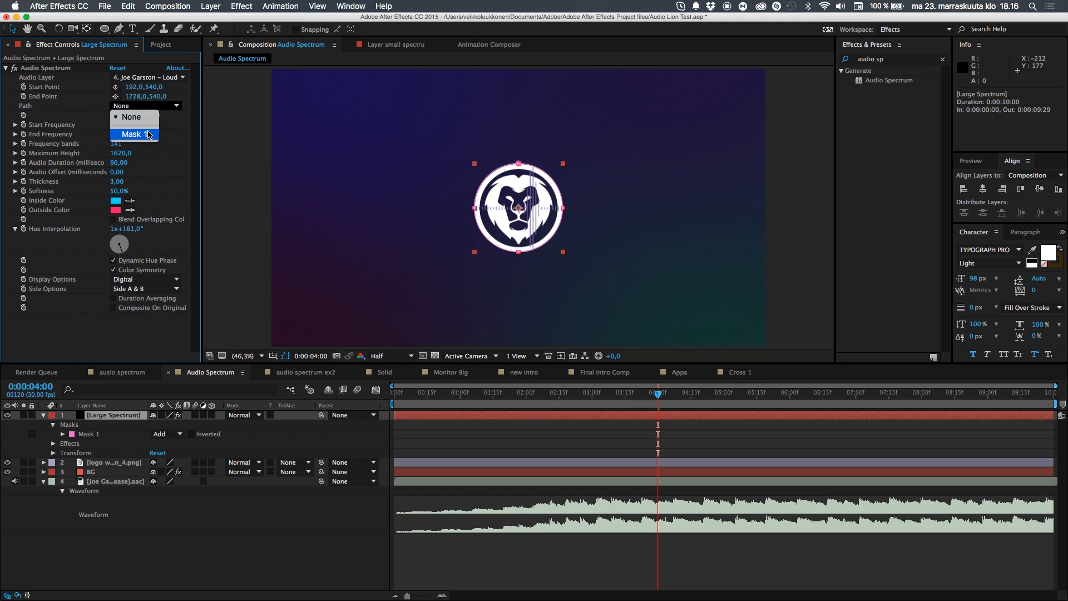
pyautogui.click(148, 134)
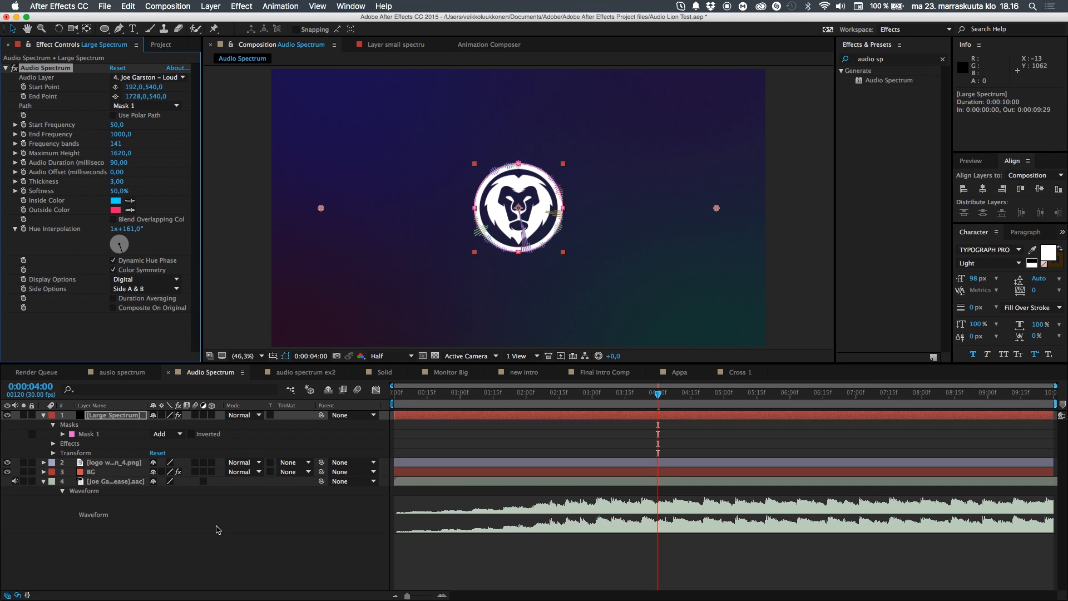
pyautogui.click(210, 554)
pyautogui.scroll(2, 486, 267)
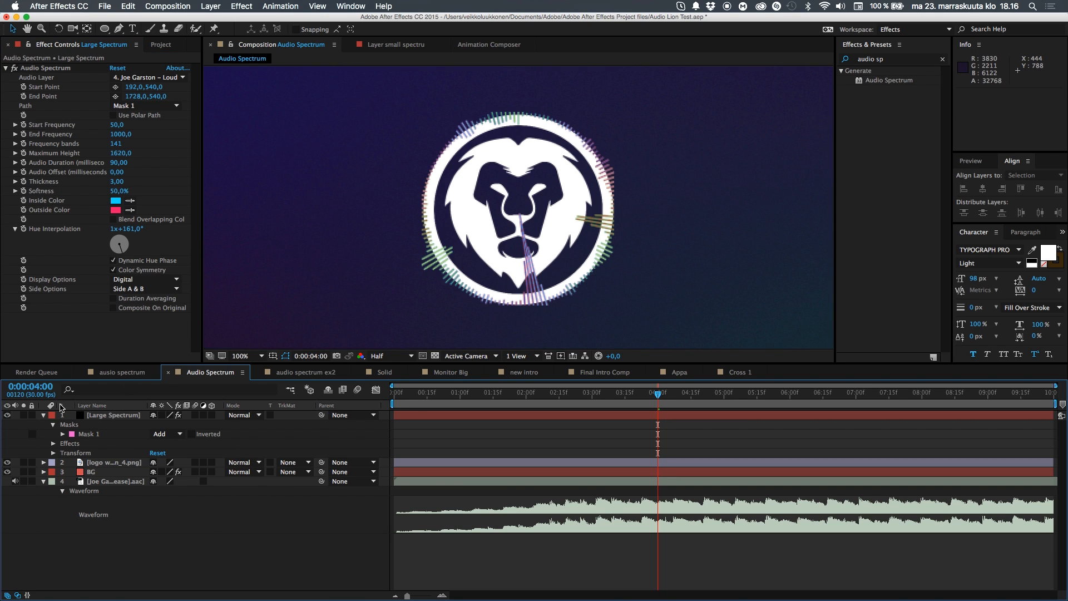
# - Hide the logo and set Mask 1's Mask Expansion to 1000 pixels so the mask does not crop the bars
pyautogui.click(7, 463)
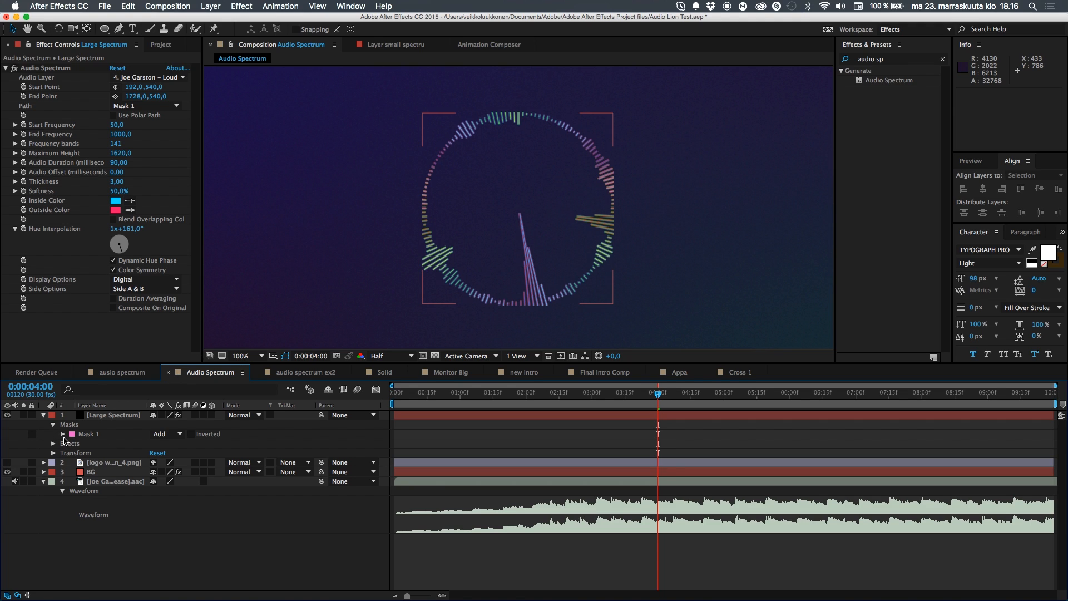
pyautogui.click(63, 433)
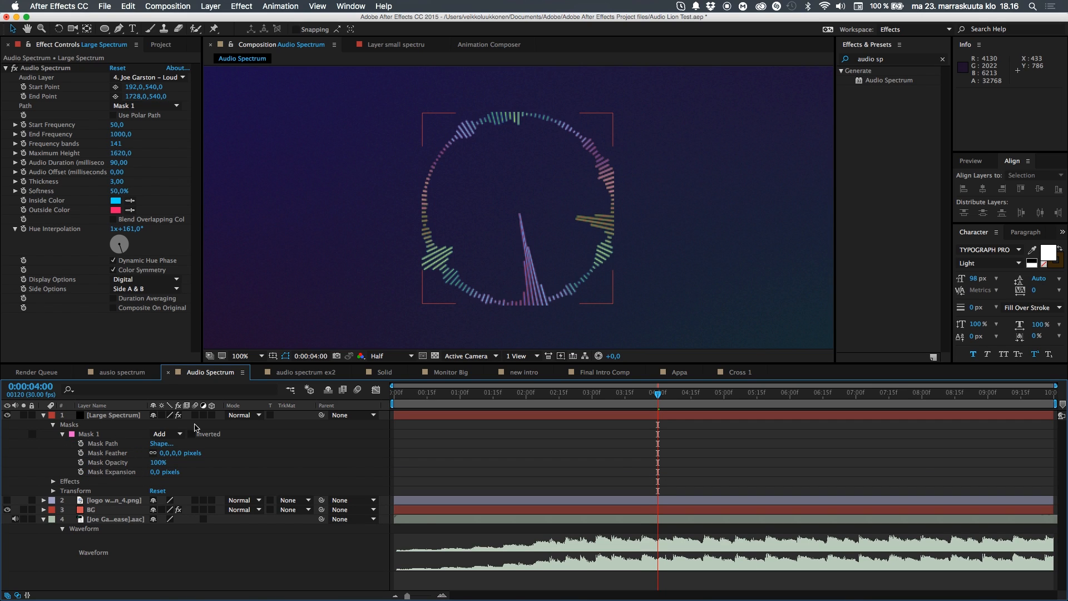
pyautogui.scroll(-5, 310, 346)
pyautogui.press('.')
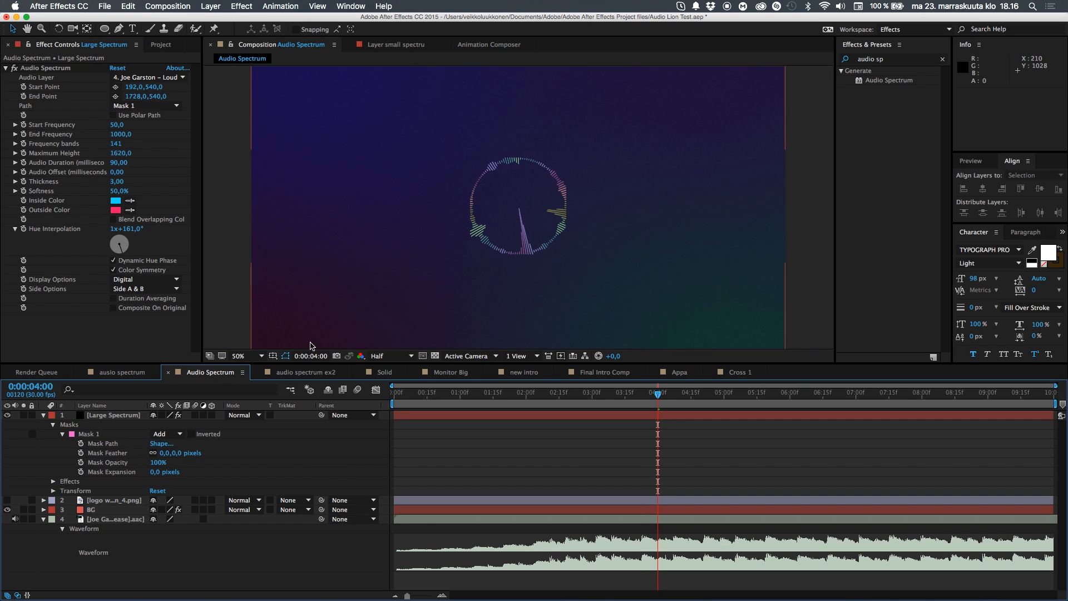
pyautogui.moveTo(156, 474); pyautogui.dragTo(656, 523)
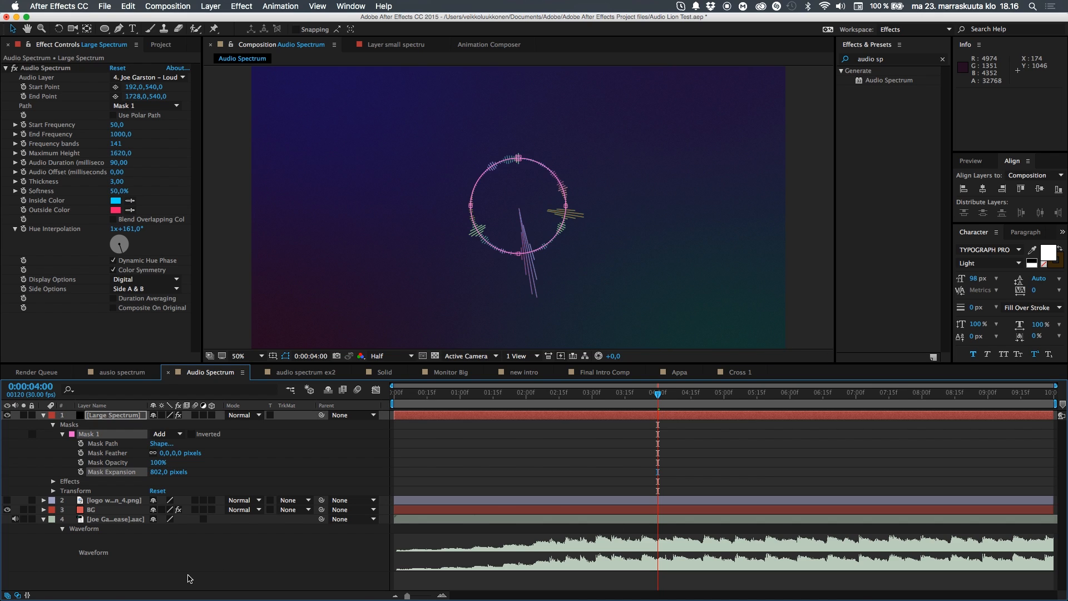
pyautogui.click(242, 563)
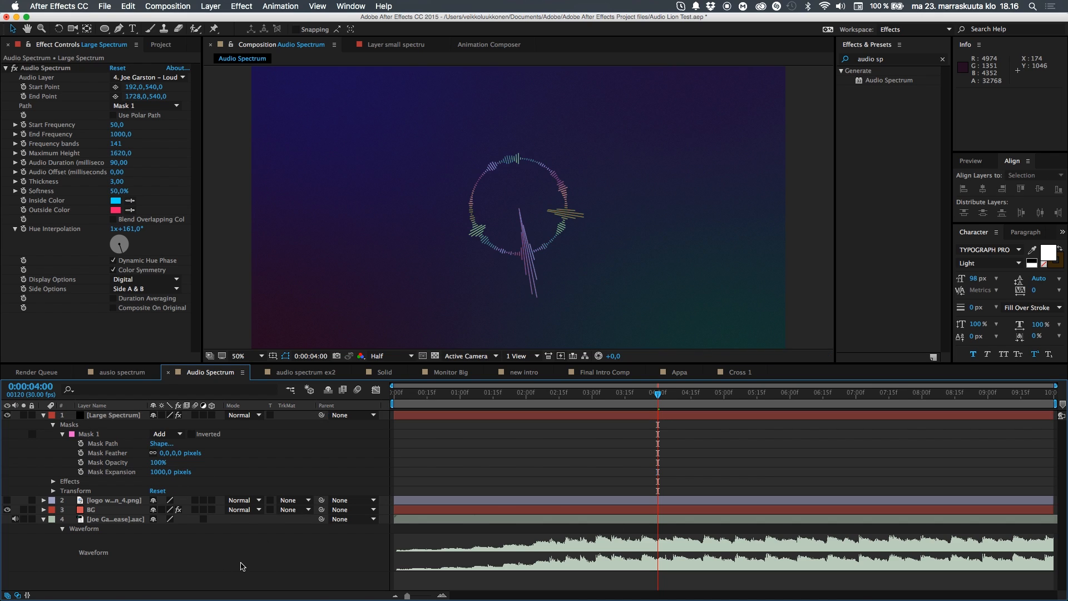
pyautogui.click(43, 416)
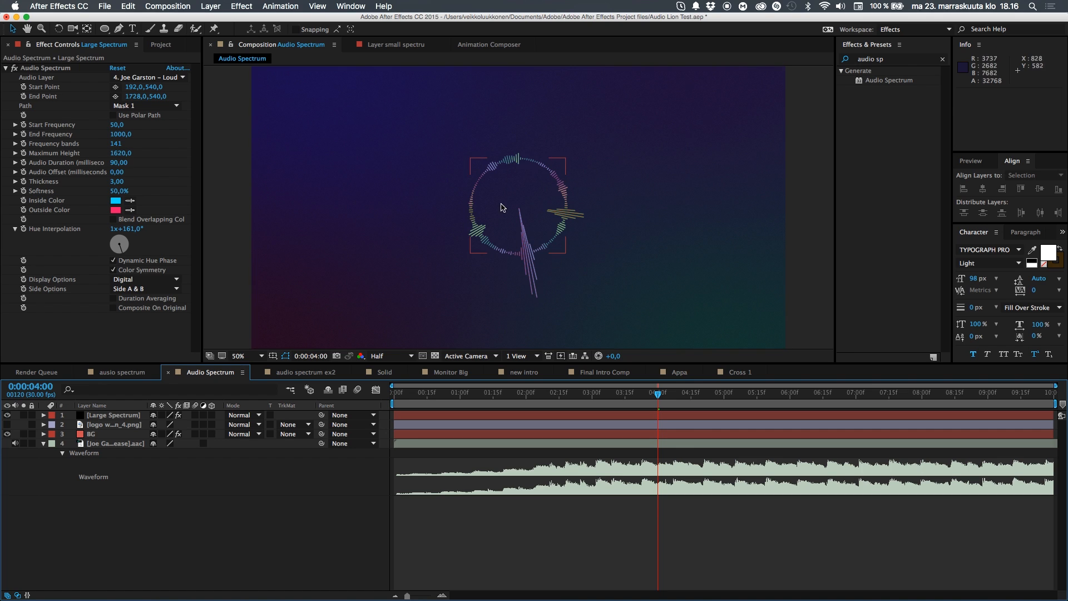
# - Check the circular spectrum at other moments of the track and make the logo layer visible again
pyautogui.moveTo(657, 397); pyautogui.dragTo(698, 410)
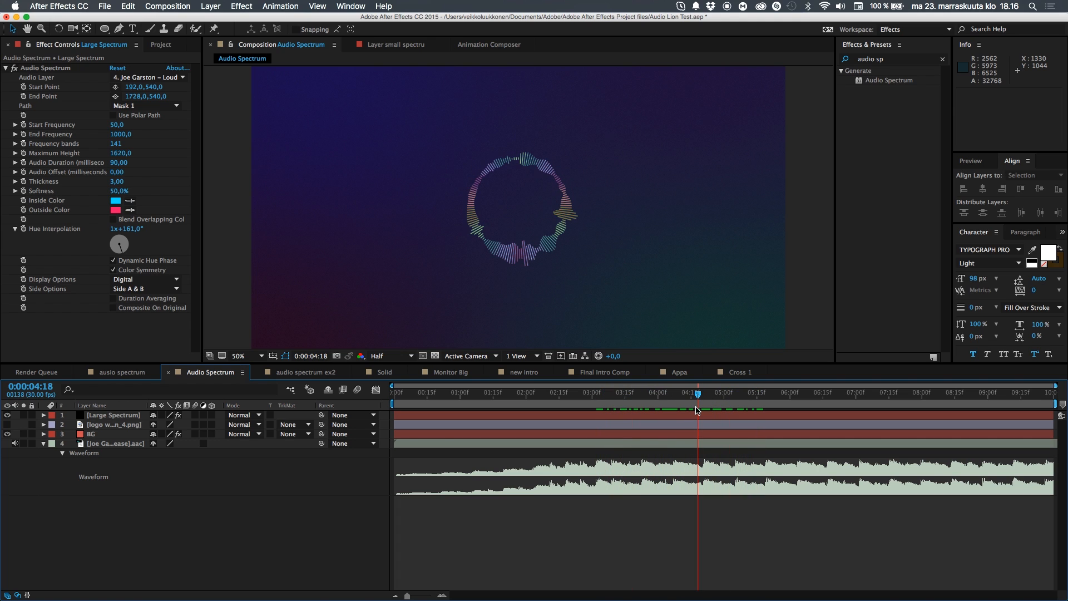
pyautogui.click(6, 424)
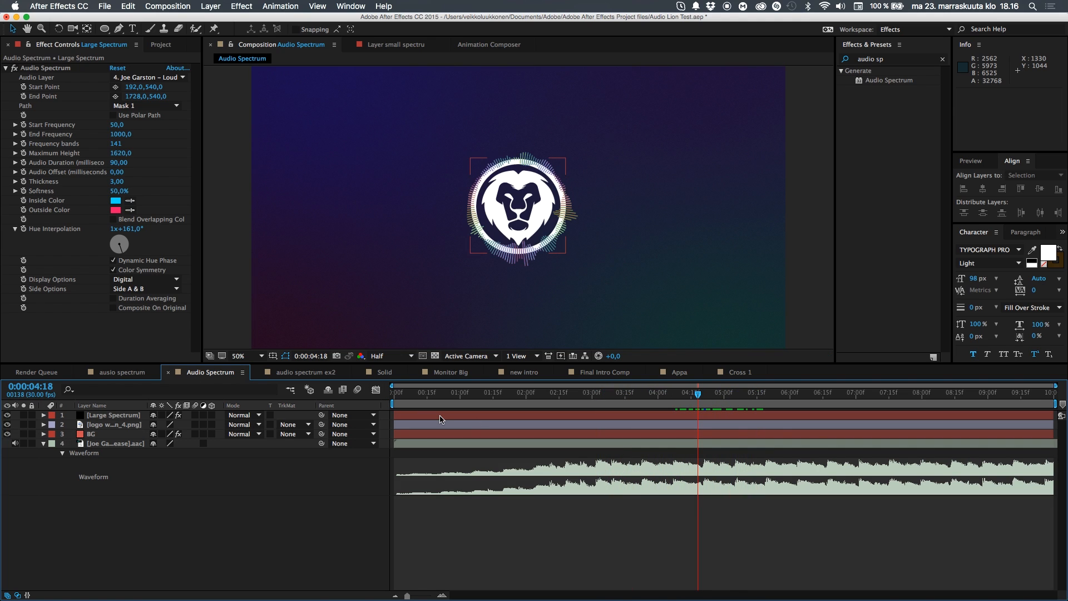
pyautogui.click(703, 395)
pyautogui.moveTo(720, 405); pyautogui.dragTo(772, 395)
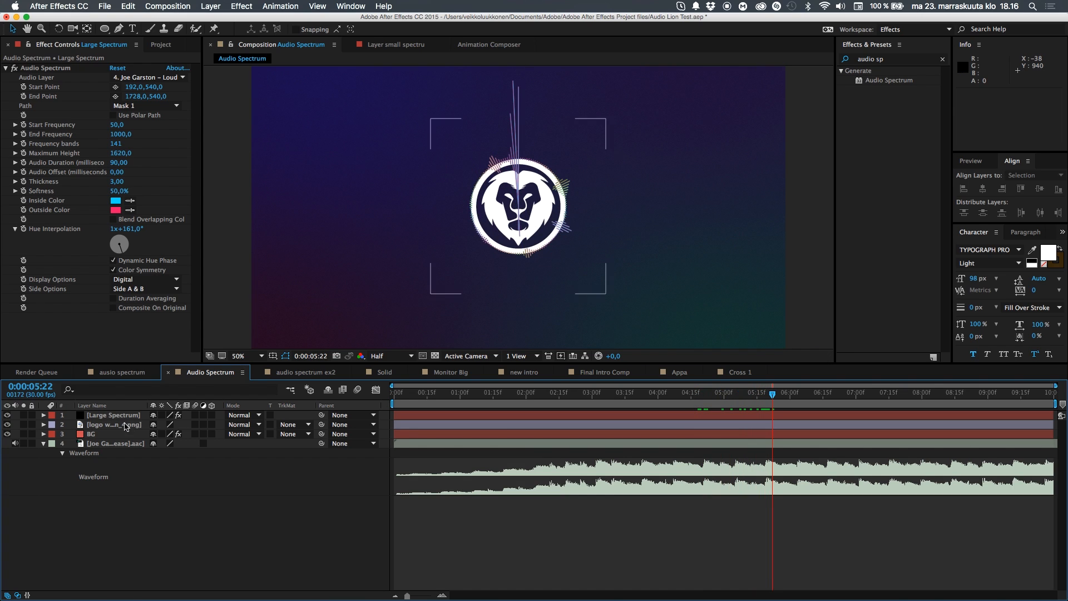
# - Try Side A for the Large Spectrum layer's Side Options, then set it to Side B
pyautogui.click(116, 417)
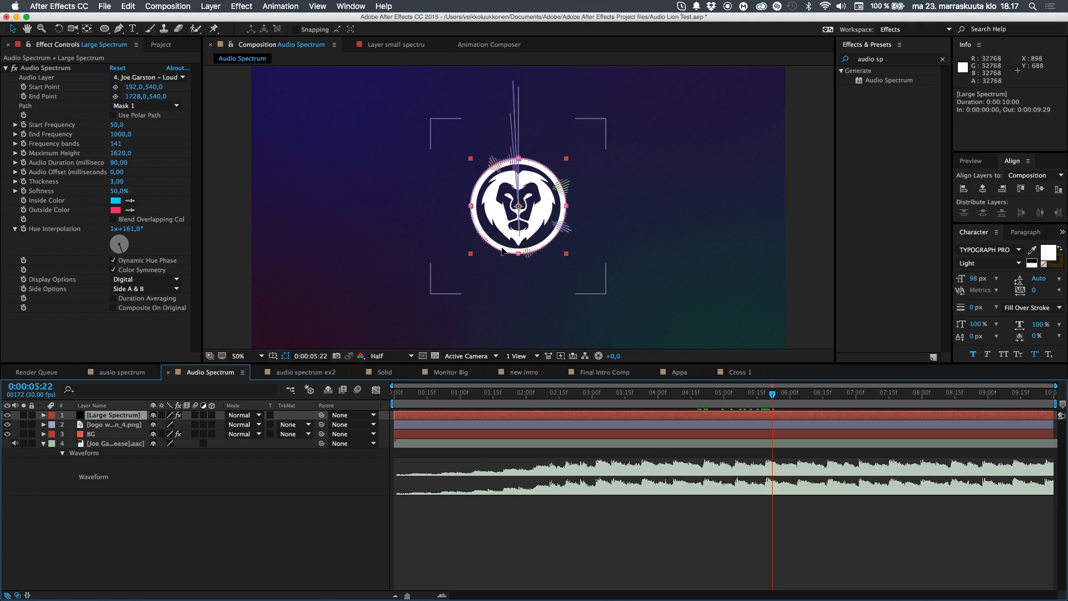
pyautogui.click(114, 427)
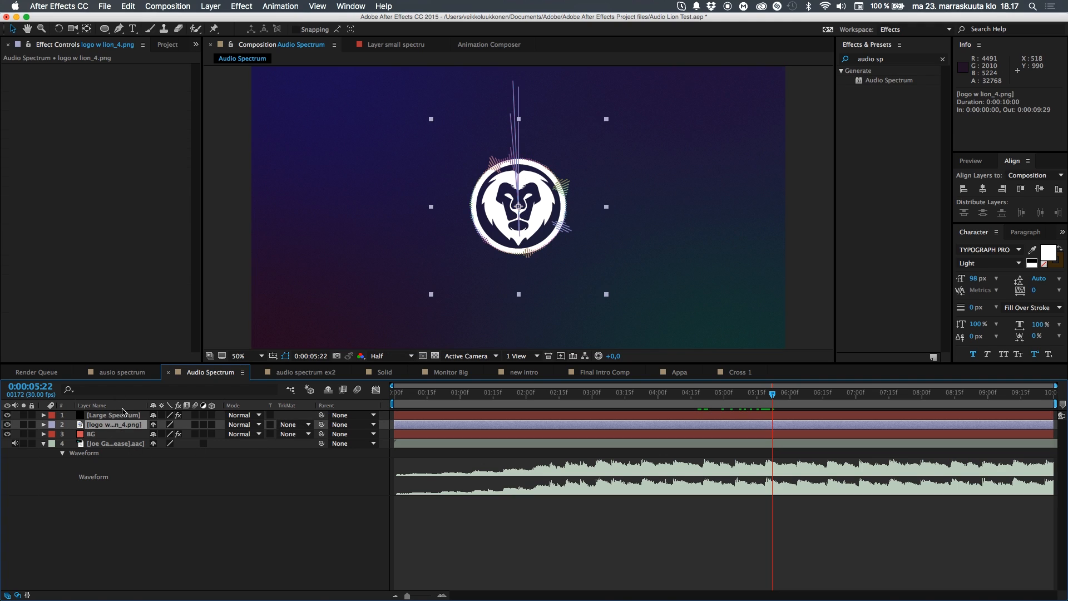
pyautogui.click(120, 416)
pyautogui.click(128, 290)
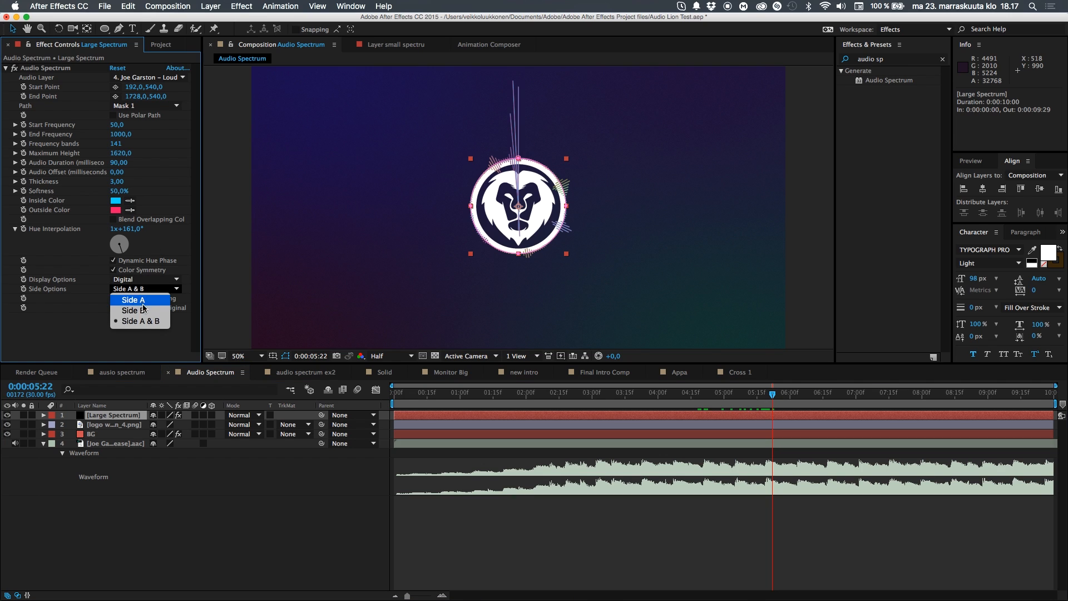
pyautogui.click(141, 303)
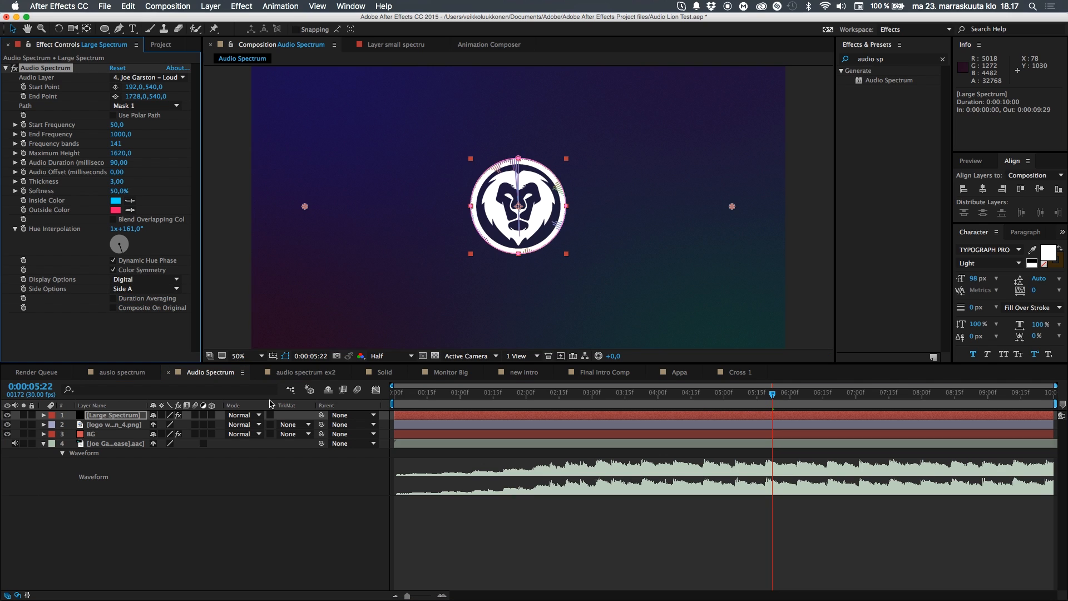
pyautogui.click(145, 289)
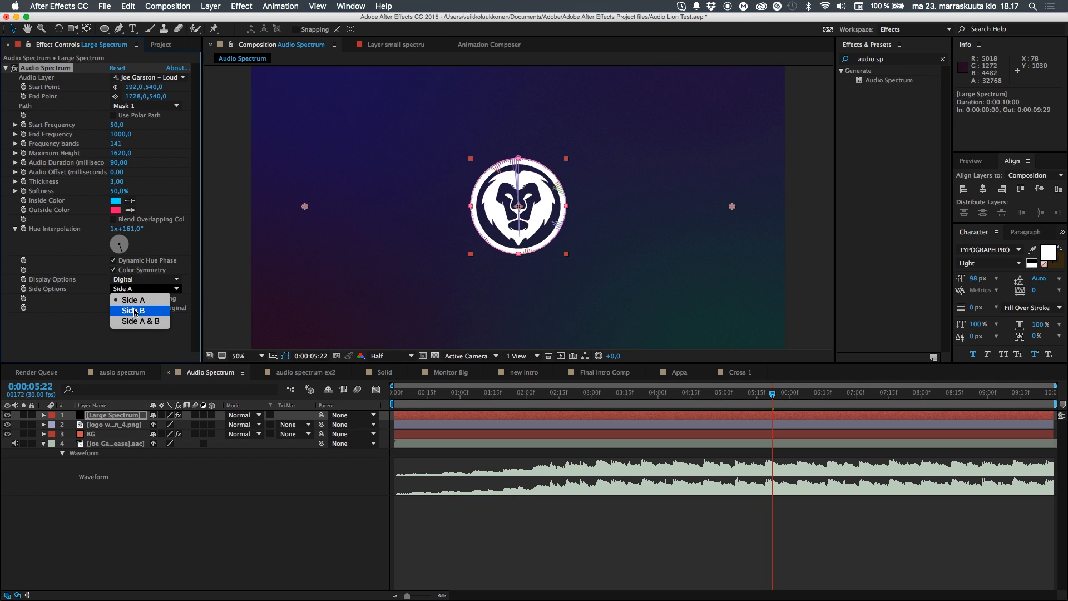
pyautogui.click(135, 303)
pyautogui.click(201, 483)
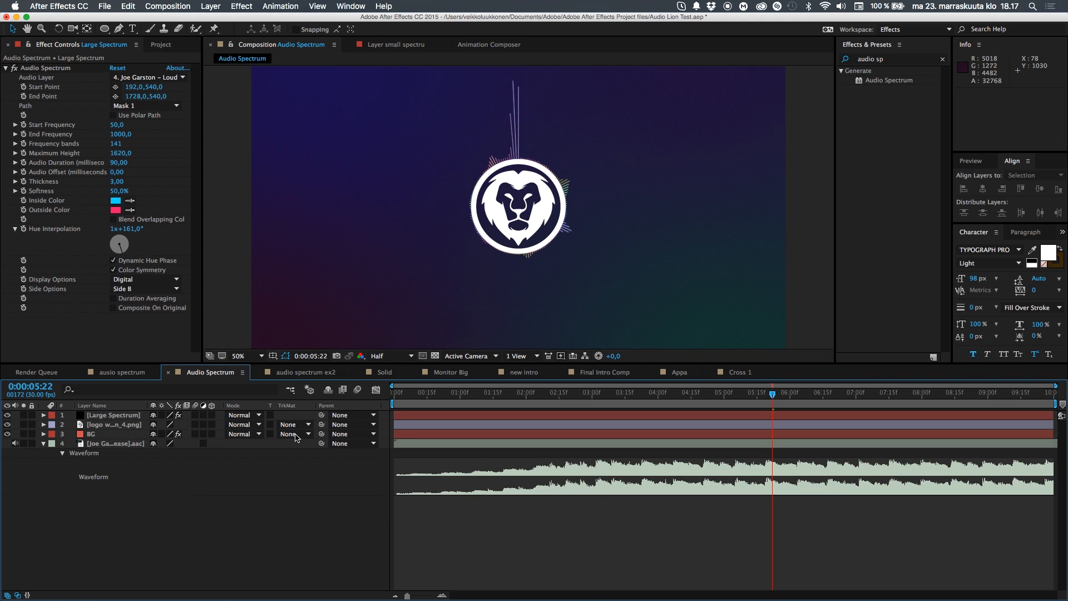
# - Set the spectrum's Maximum Height to 3080, checking the bars around the logo at about seven and five seconds
pyautogui.moveTo(737, 404); pyautogui.dragTo(885, 443)
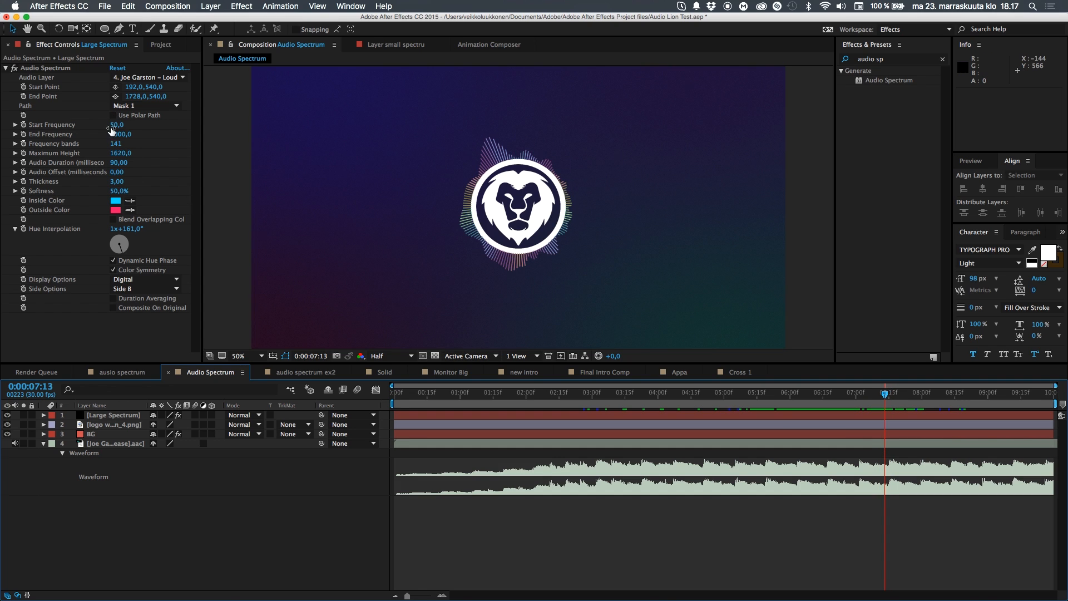
pyautogui.moveTo(121, 157); pyautogui.dragTo(184, 151)
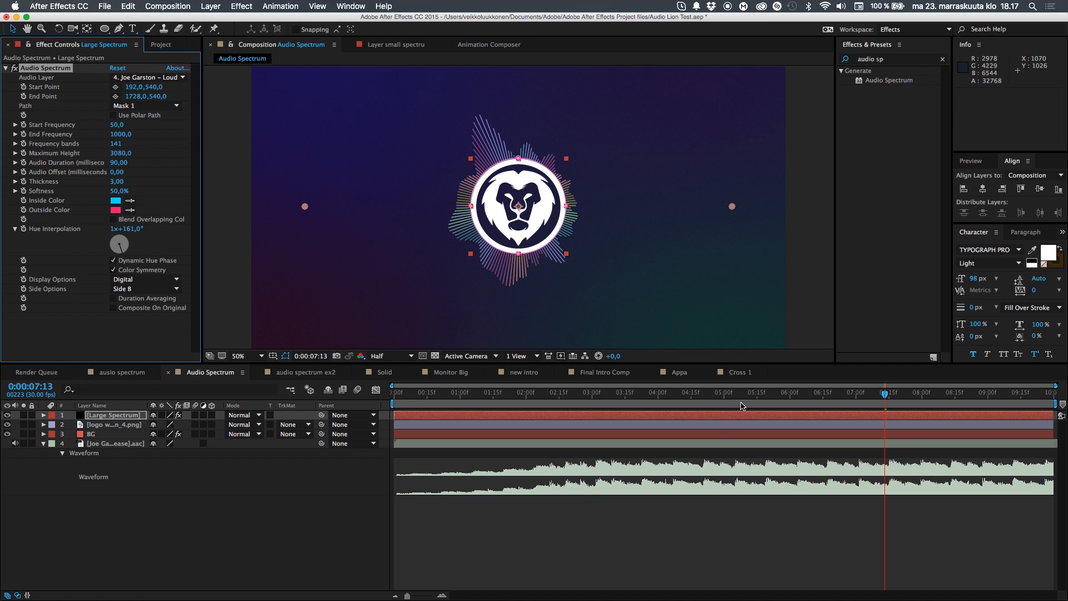
pyautogui.moveTo(739, 397)
pyautogui.mouseDown()
pyautogui.moveTo(715, 396)
pyautogui.moveTo(948, 400)
pyautogui.moveTo(747, 390)
pyautogui.mouseUp()
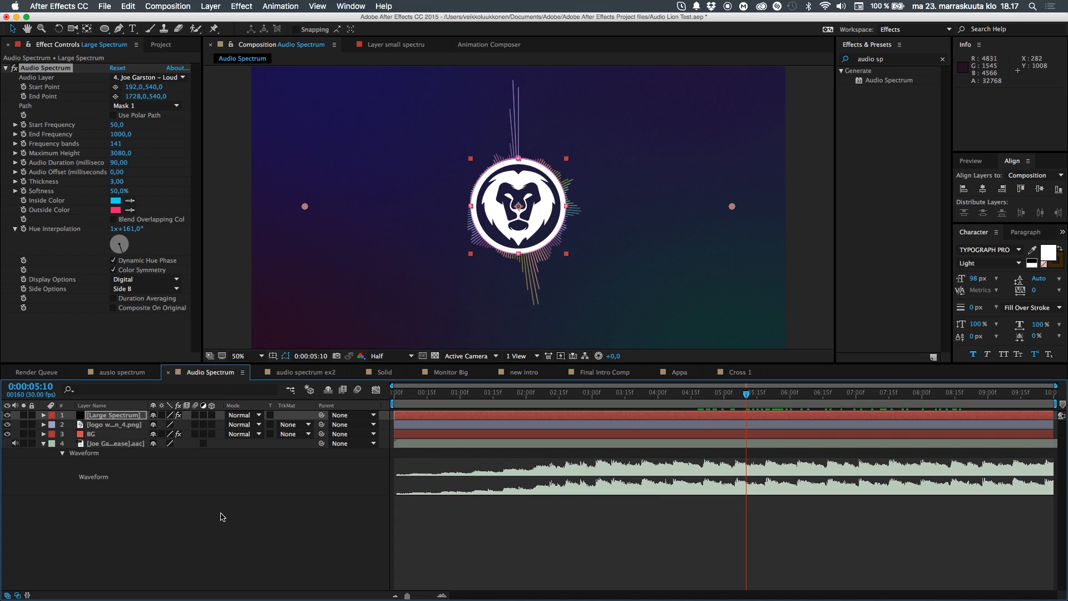
# - Find the Stylize Glow effect and apply it to the Large Spectrum layer after Audio Spectrum
pyautogui.click(415, 467)
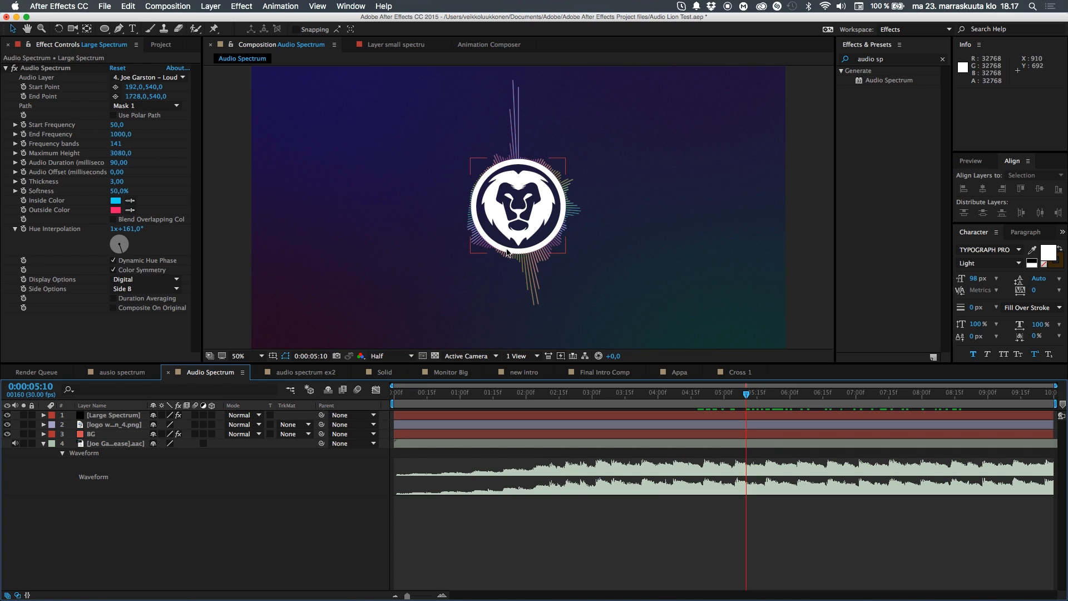
pyautogui.click(5, 68)
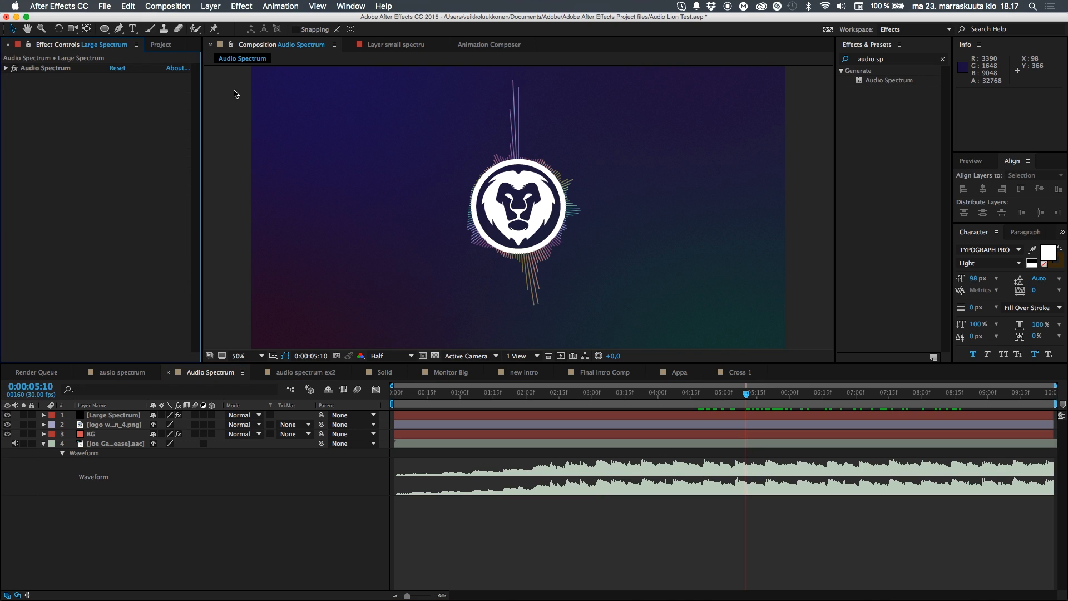
pyautogui.doubleClick(907, 64)
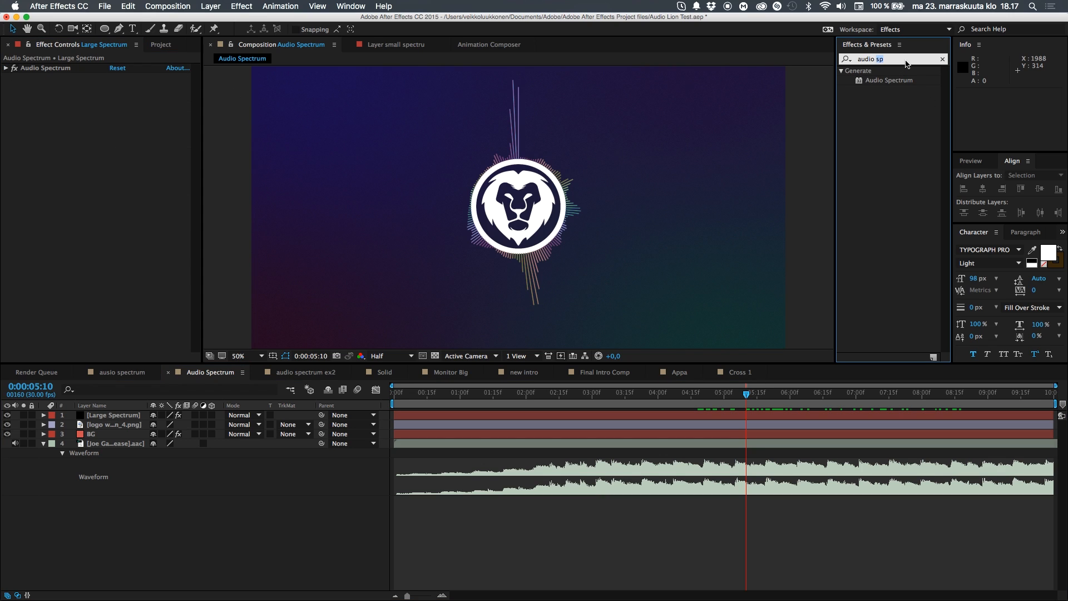
pyautogui.write('glow')
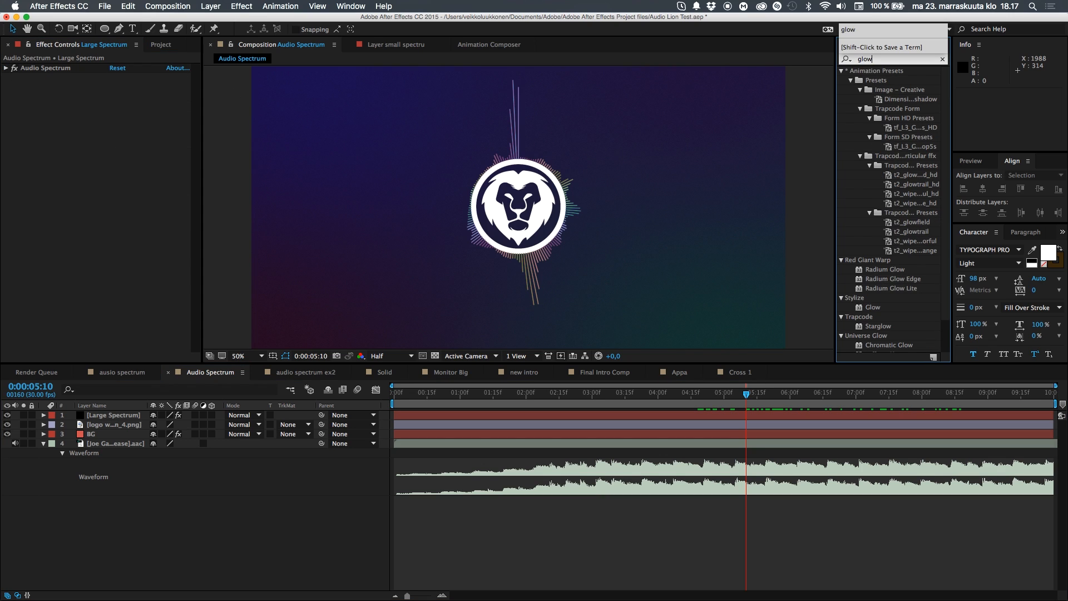
pyautogui.scroll(-3, 882, 312)
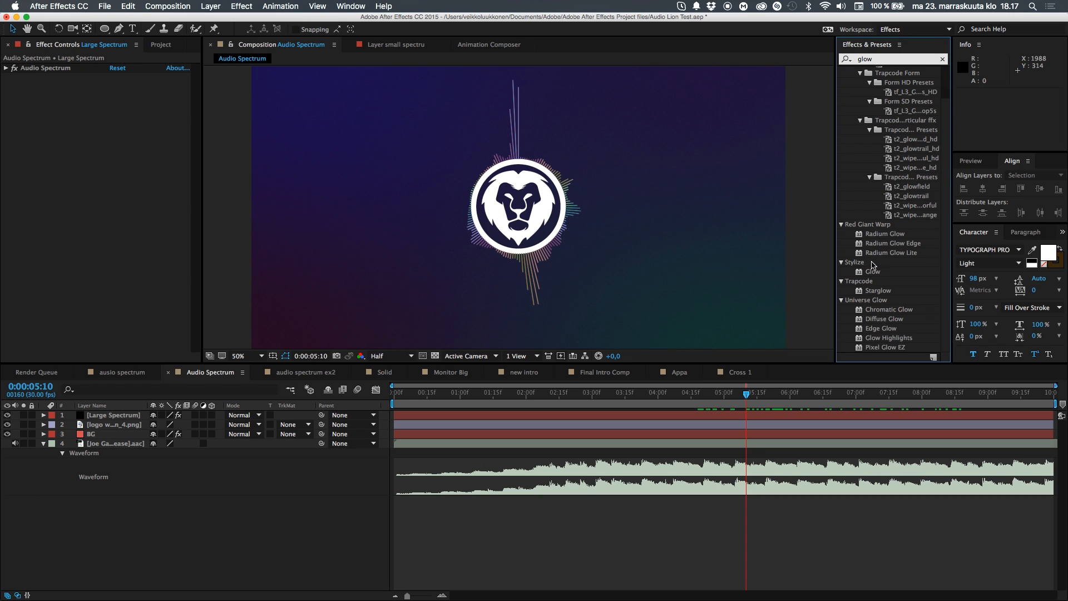
pyautogui.click(874, 273)
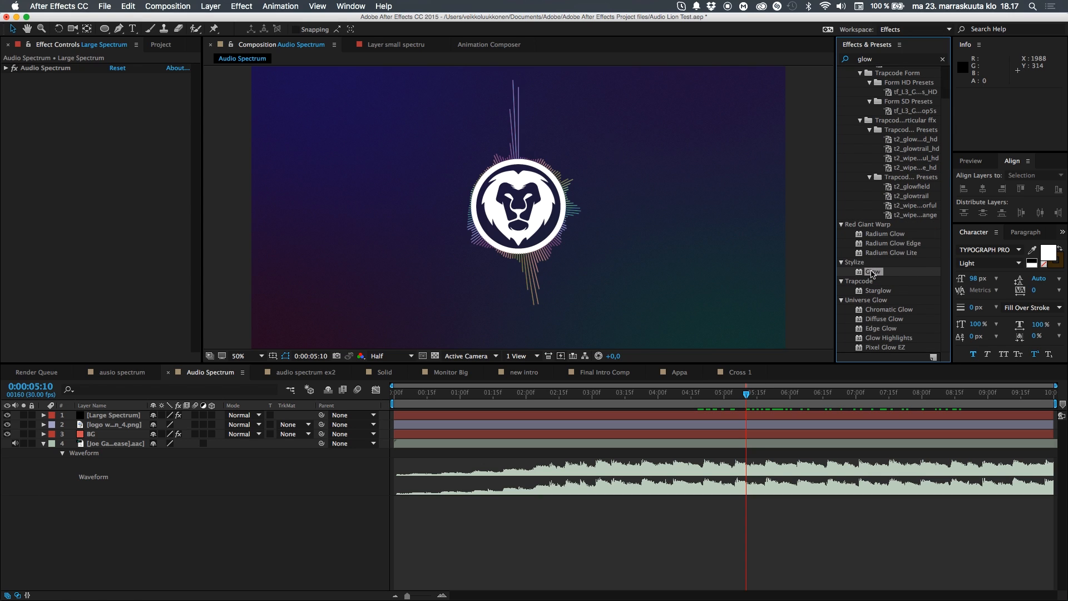
pyautogui.moveTo(872, 273); pyautogui.dragTo(84, 178)
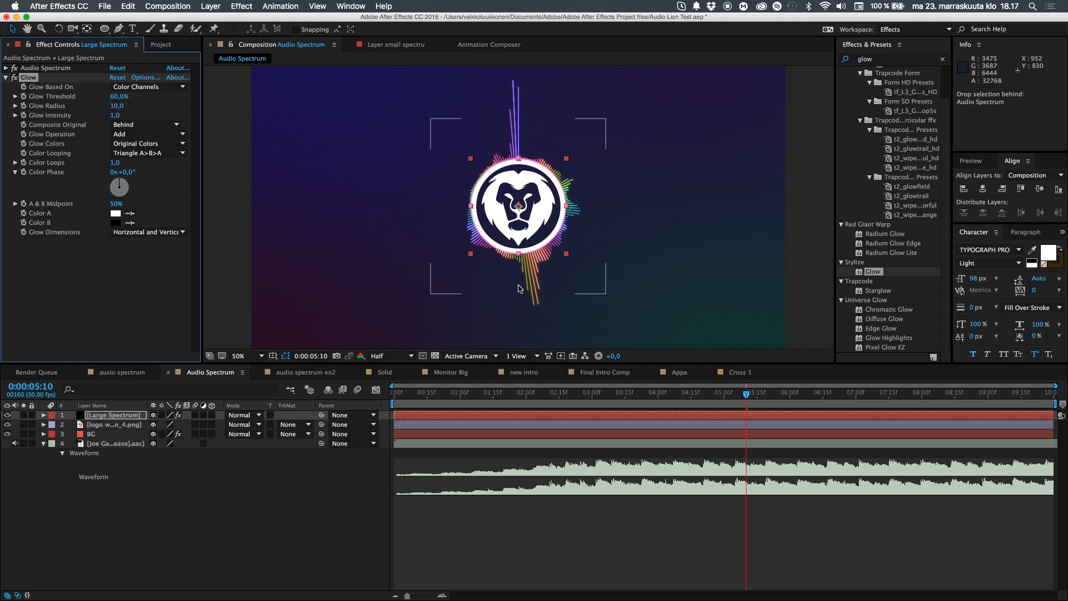
# - Set the composition's preview resolution to Full while viewing the glowing bars around the logo up close
pyautogui.scroll(2, 518, 289)
pyautogui.scroll(-1, 554, 271)
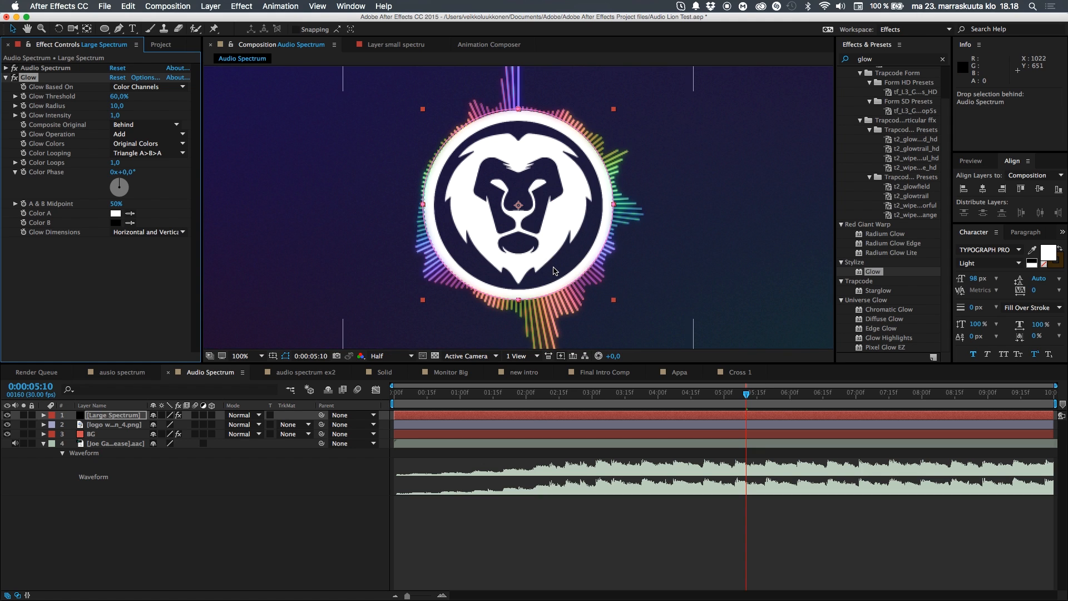
pyautogui.moveTo(553, 271); pyautogui.dragTo(616, 220)
pyautogui.click(402, 356)
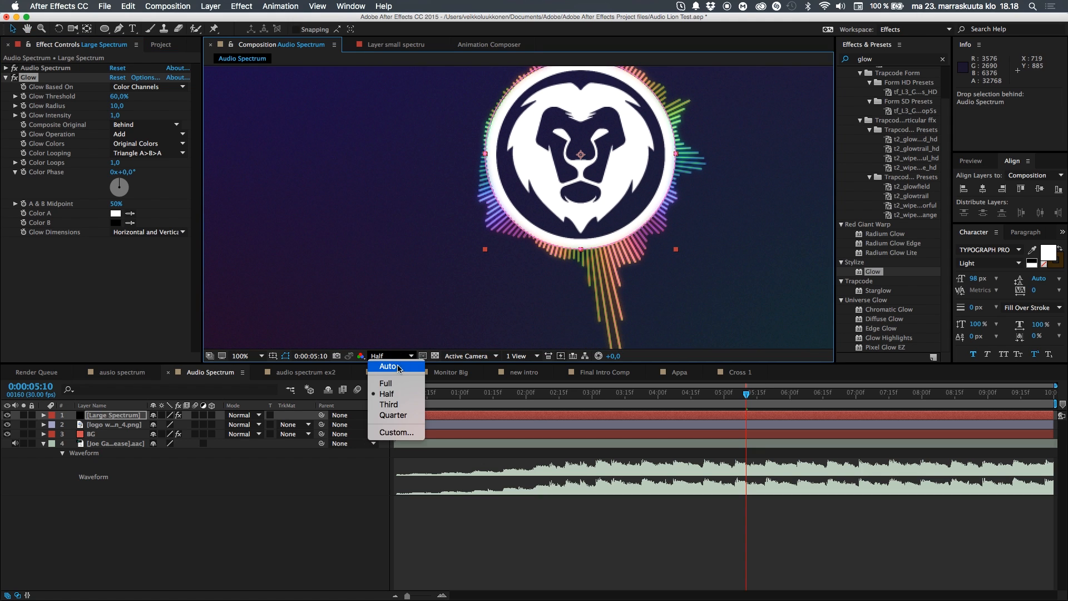
pyautogui.click(389, 383)
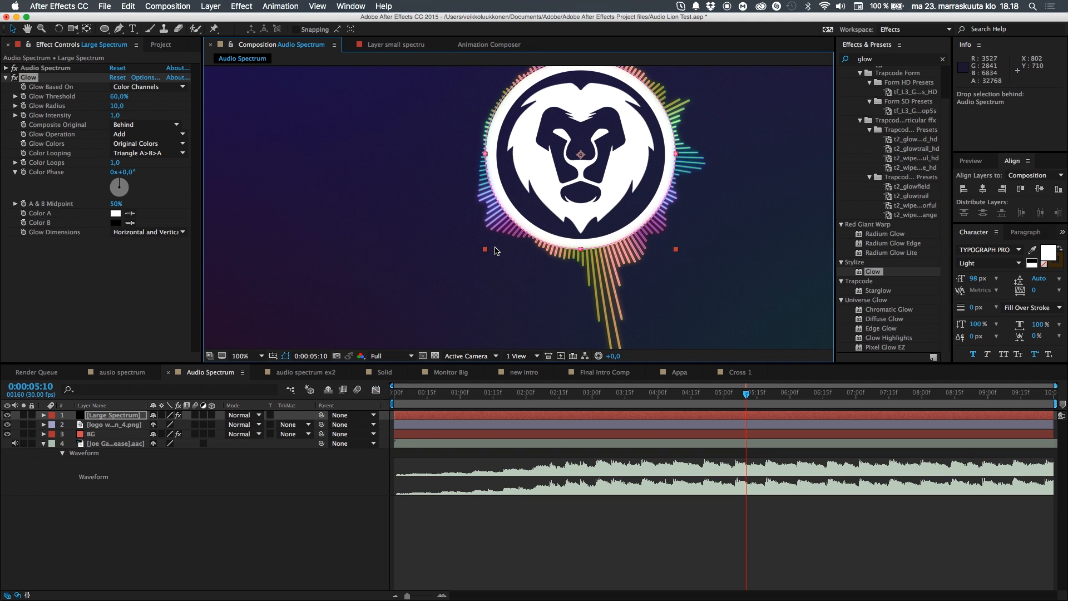
# - Set the Glow effect's Glow Threshold to 52.9%, Glow Radius to 27 and Glow Intensity to 1.2
pyautogui.moveTo(495, 248); pyautogui.dragTo(472, 327)
pyautogui.press('super+z')
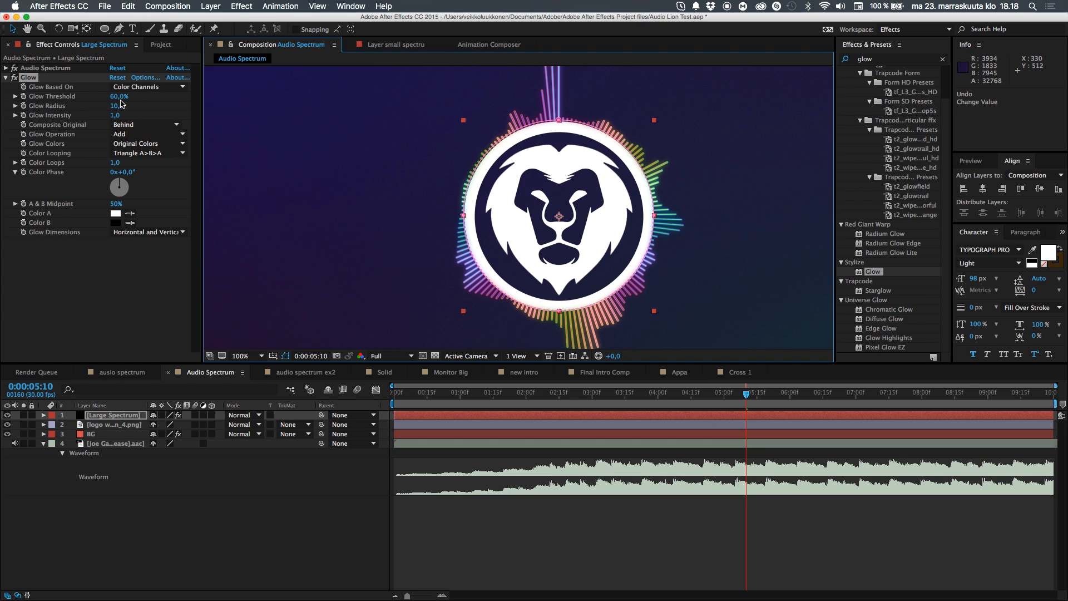
pyautogui.moveTo(120, 97)
pyautogui.mouseDown()
pyautogui.moveTo(82, 103)
pyautogui.moveTo(166, 104)
pyautogui.moveTo(118, 98)
pyautogui.moveTo(155, 107)
pyautogui.moveTo(119, 113)
pyautogui.mouseUp()
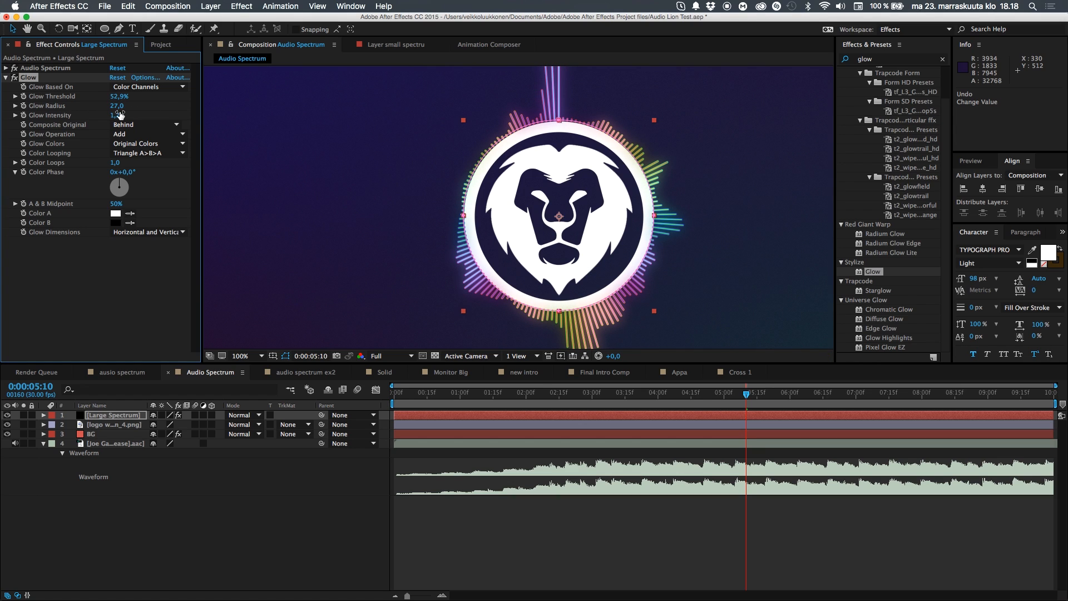
pyautogui.click(145, 271)
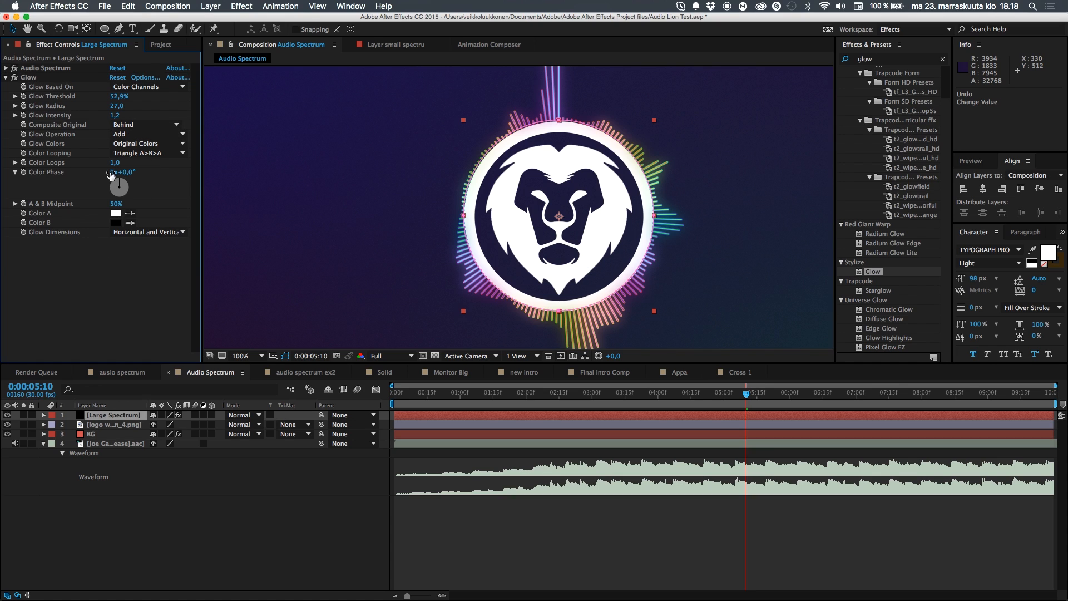
# - Compare the spectrum with and without the Glow effect in the full composition frame, leaving the effect enabled
pyautogui.scroll(-7, 370, 243)
pyautogui.scroll(6, 369, 243)
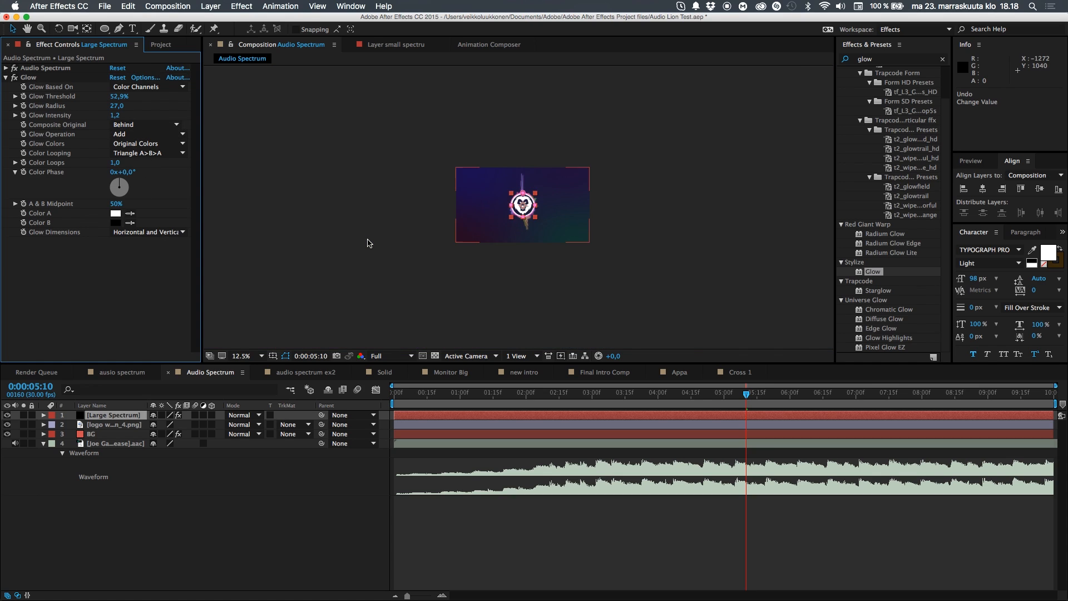
pyautogui.moveTo(437, 292); pyautogui.dragTo(406, 310)
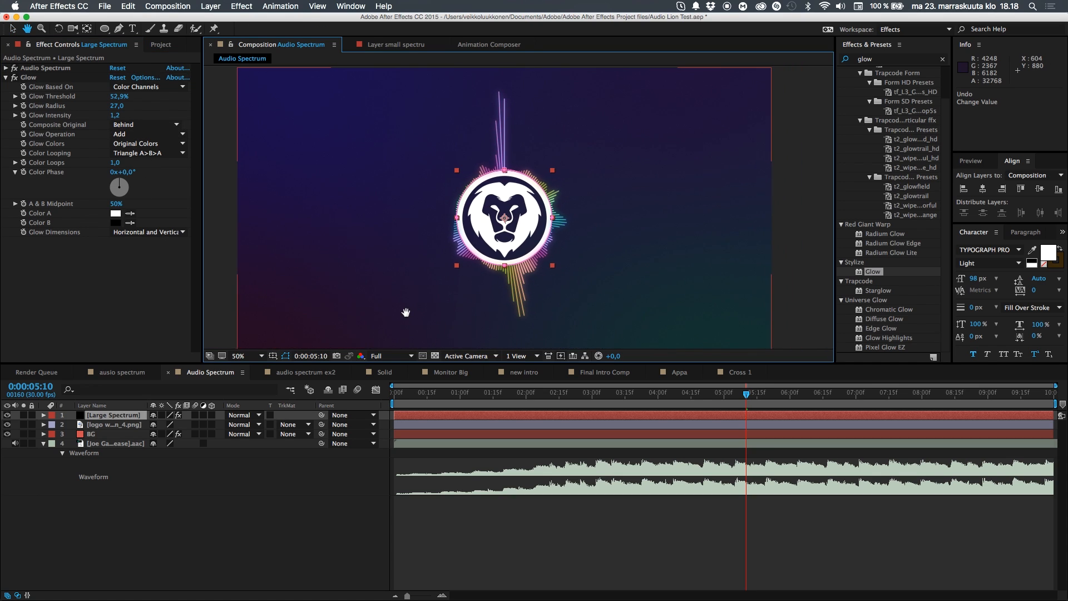
pyautogui.click(14, 79)
pyautogui.click(14, 78)
pyautogui.click(14, 78)
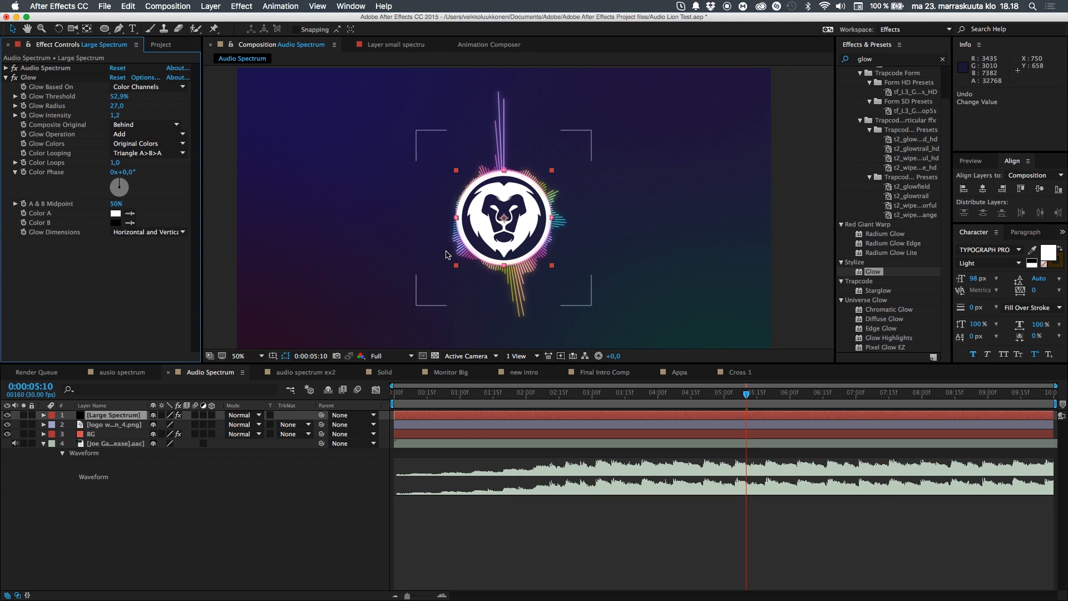
# - Add a second Glow effect to Large Spectrum with Glow Radius 143 and Glow Threshold 43.5%
pyautogui.click(171, 546)
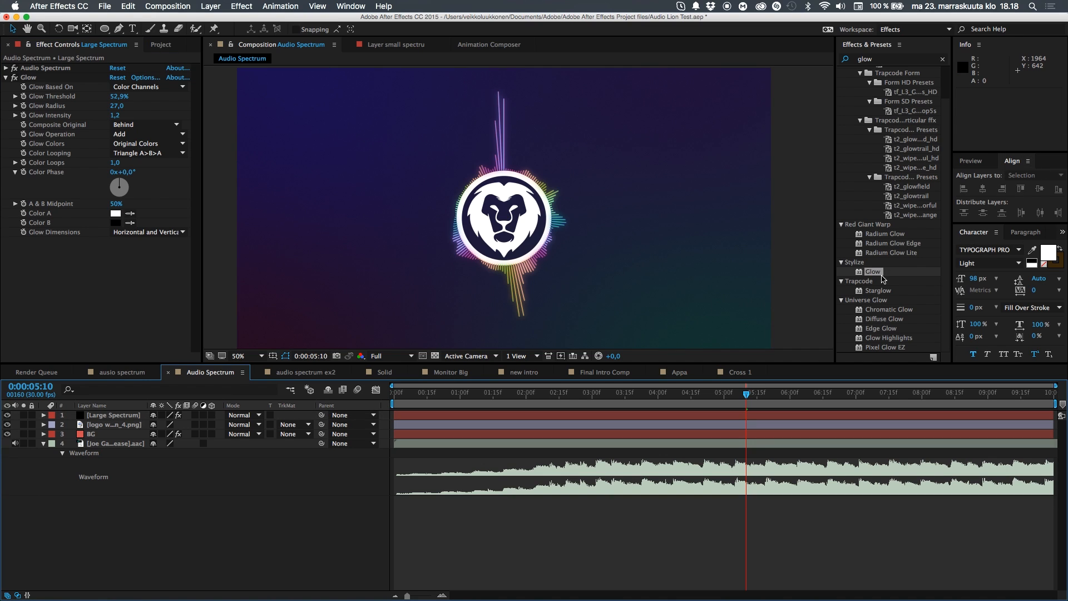
pyautogui.moveTo(883, 280); pyautogui.dragTo(139, 298)
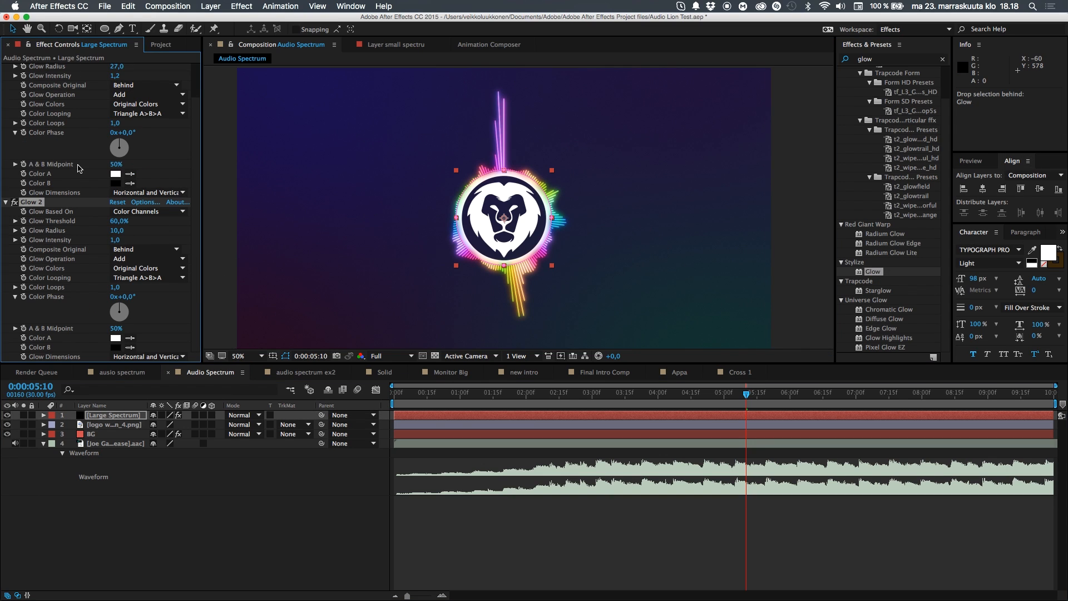
pyautogui.moveTo(117, 231); pyautogui.dragTo(179, 216)
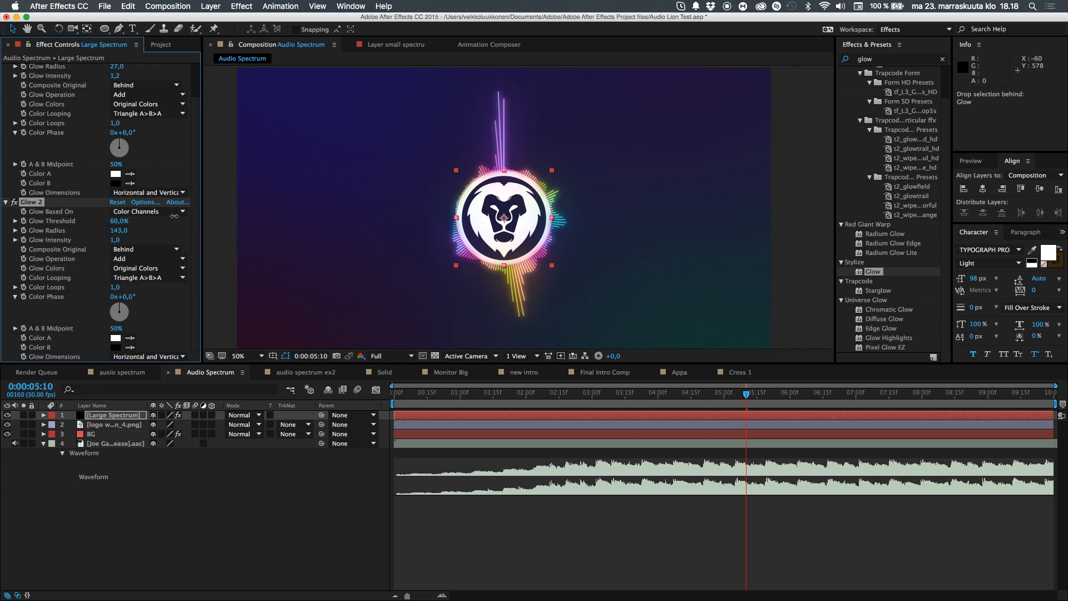
pyautogui.moveTo(118, 221)
pyautogui.mouseDown()
pyautogui.moveTo(86, 219)
pyautogui.moveTo(99, 224)
pyautogui.mouseUp()
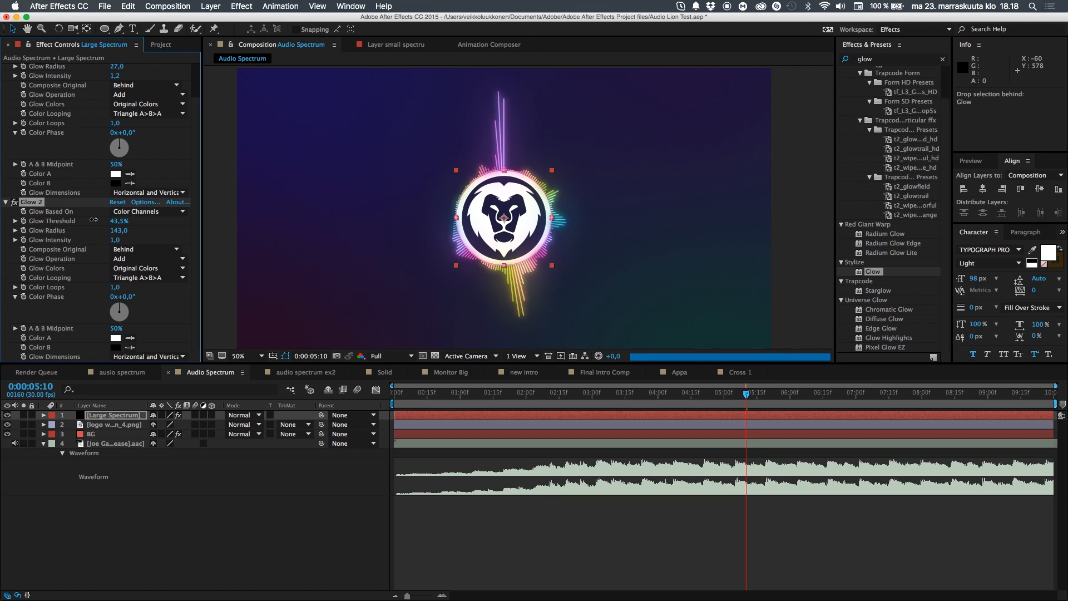
pyautogui.click(156, 557)
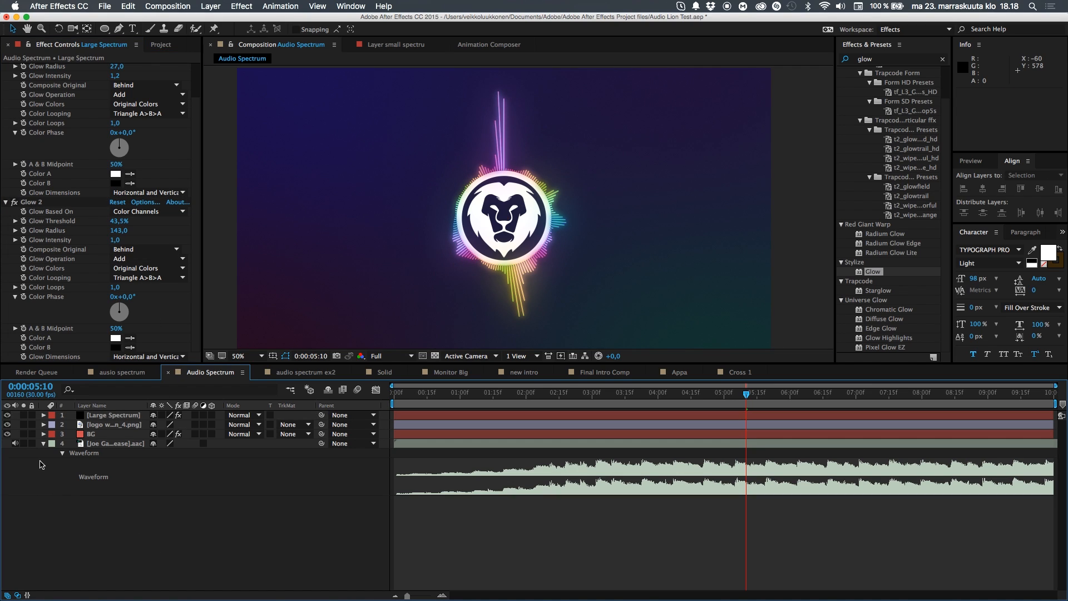
# - Collapse the audio layer's waveform and check the glowing spectrum between about three and five seconds
pyautogui.click(44, 444)
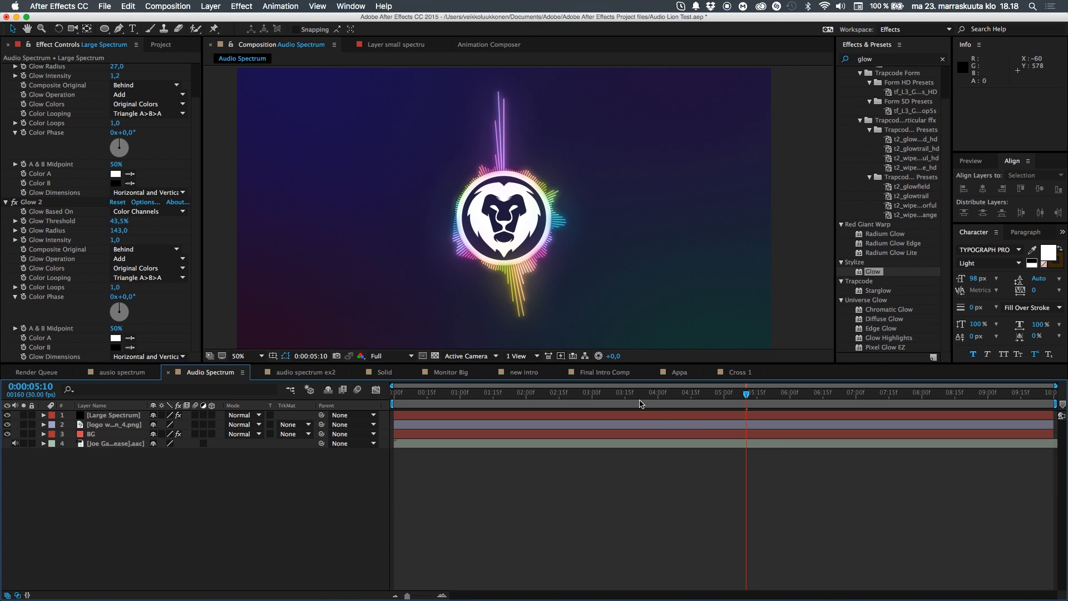
pyautogui.moveTo(589, 392); pyautogui.dragTo(686, 380)
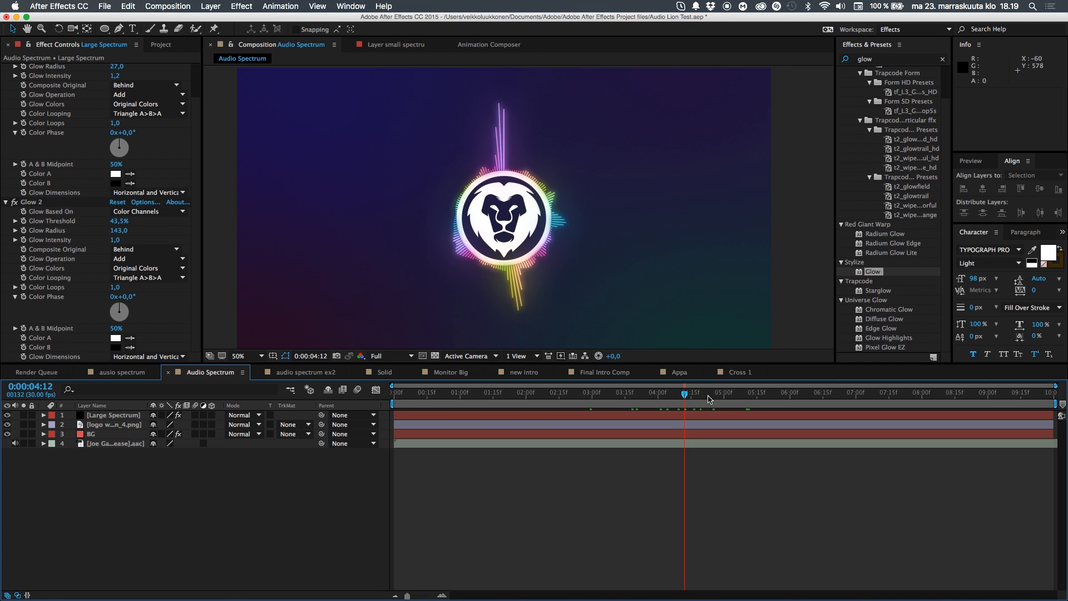
pyautogui.click(687, 398)
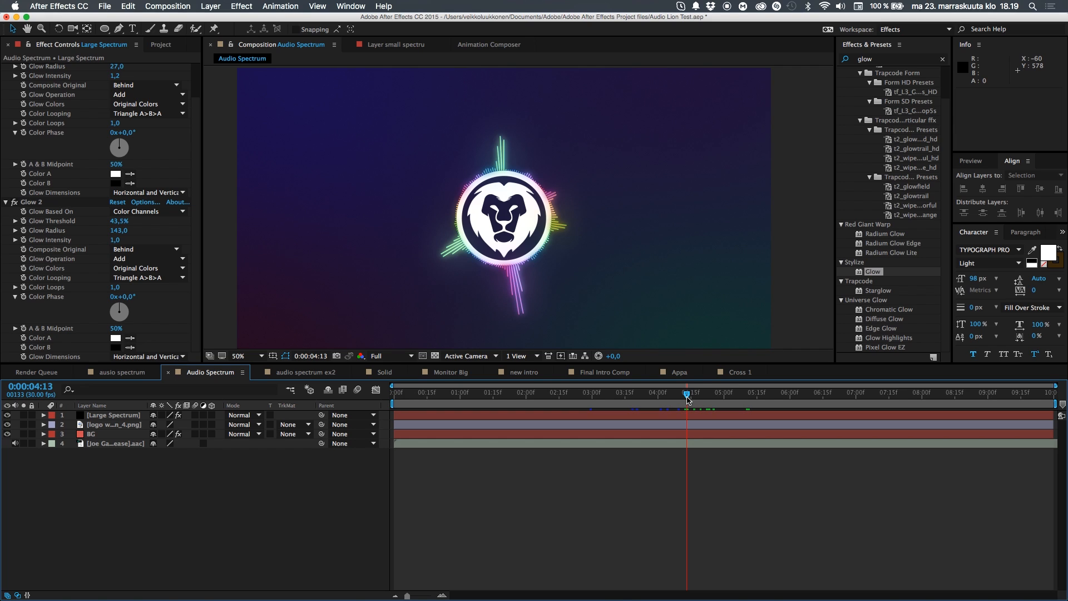
pyautogui.moveTo(693, 398); pyautogui.dragTo(638, 396)
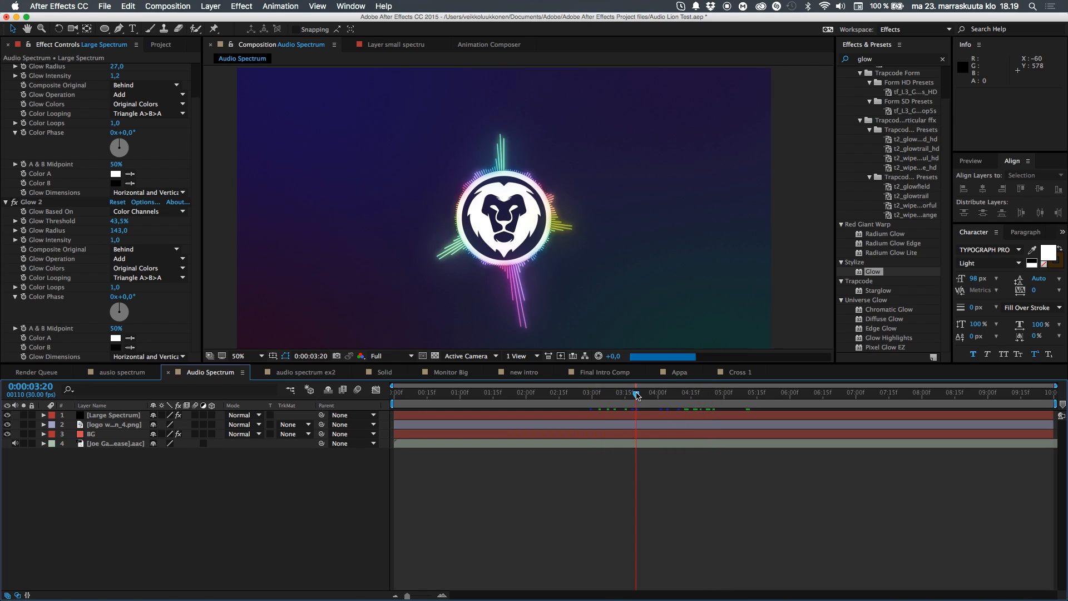
# - Set the preview resolution to Half and move the current time to 0:00:04:00
pyautogui.click(389, 356)
pyautogui.click(386, 394)
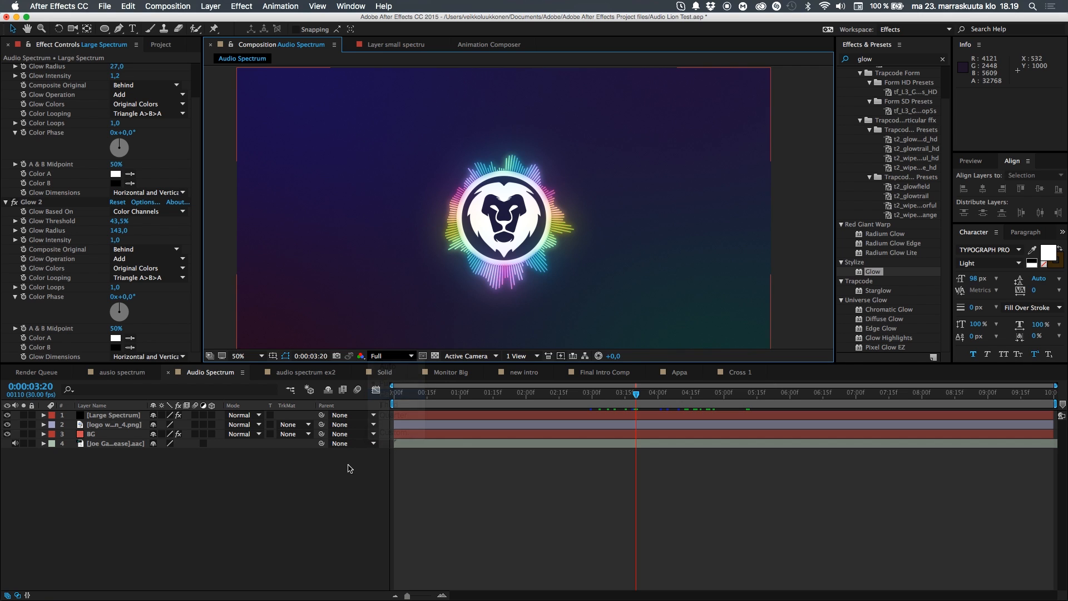
pyautogui.moveTo(644, 396)
pyautogui.mouseDown()
pyautogui.moveTo(590, 396)
pyautogui.moveTo(658, 404)
pyautogui.mouseUp()
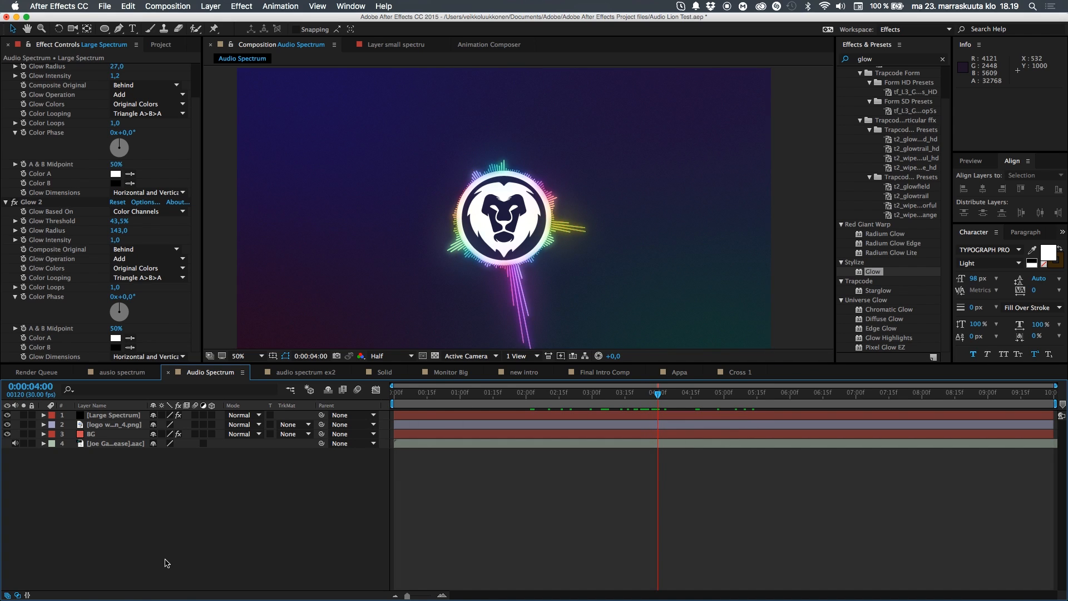
# - Duplicate the Large Spectrum layer and rename the lower copy "Small spectrum"
pyautogui.click(107, 416)
pyautogui.press('super+d')
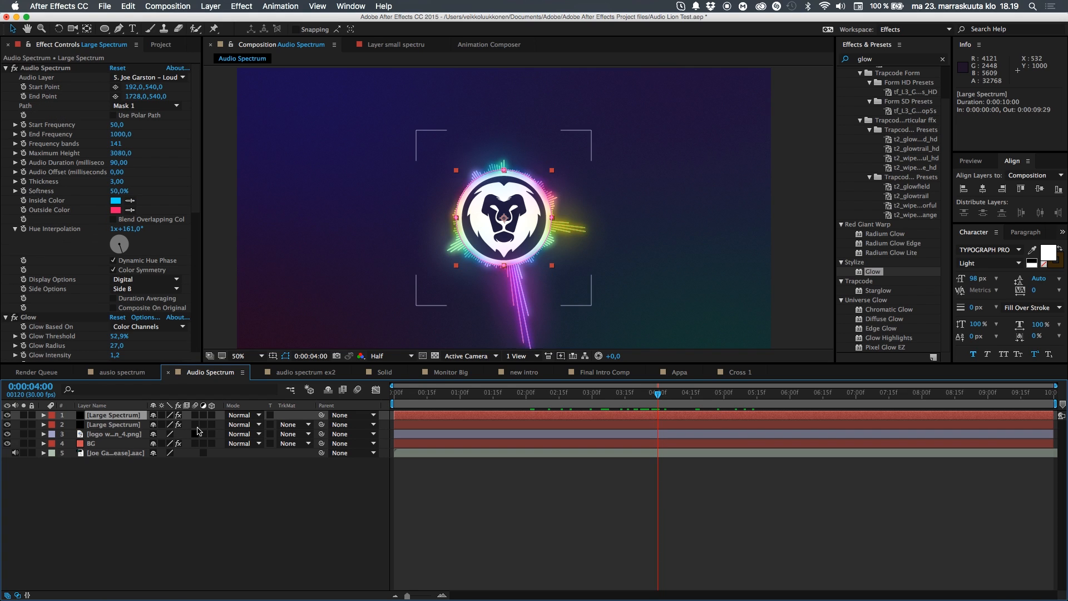
pyautogui.click(111, 426)
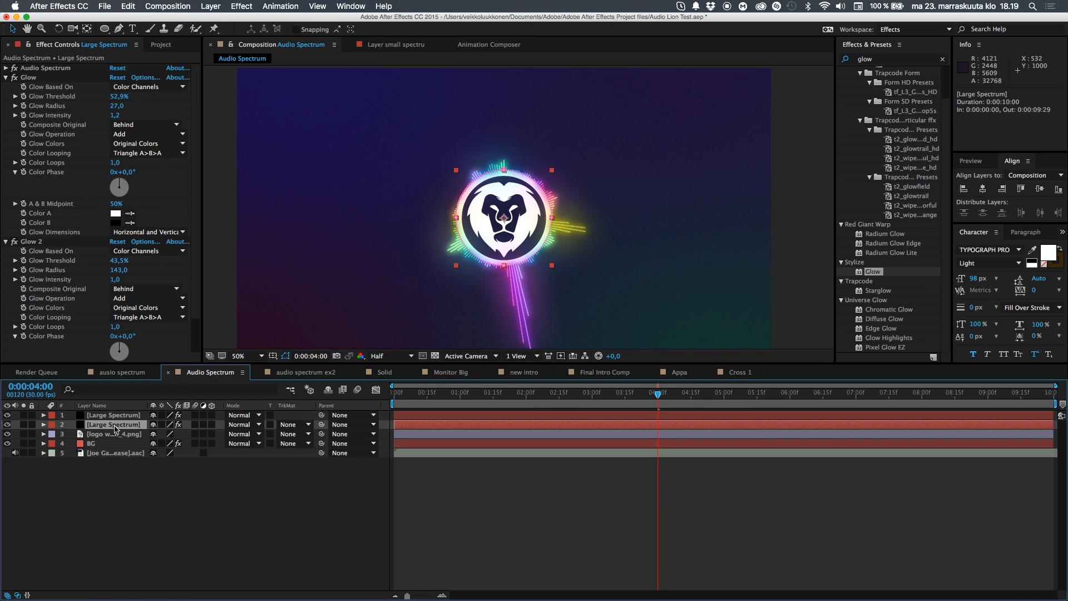
pyautogui.press('Return')
pyautogui.write('Small')
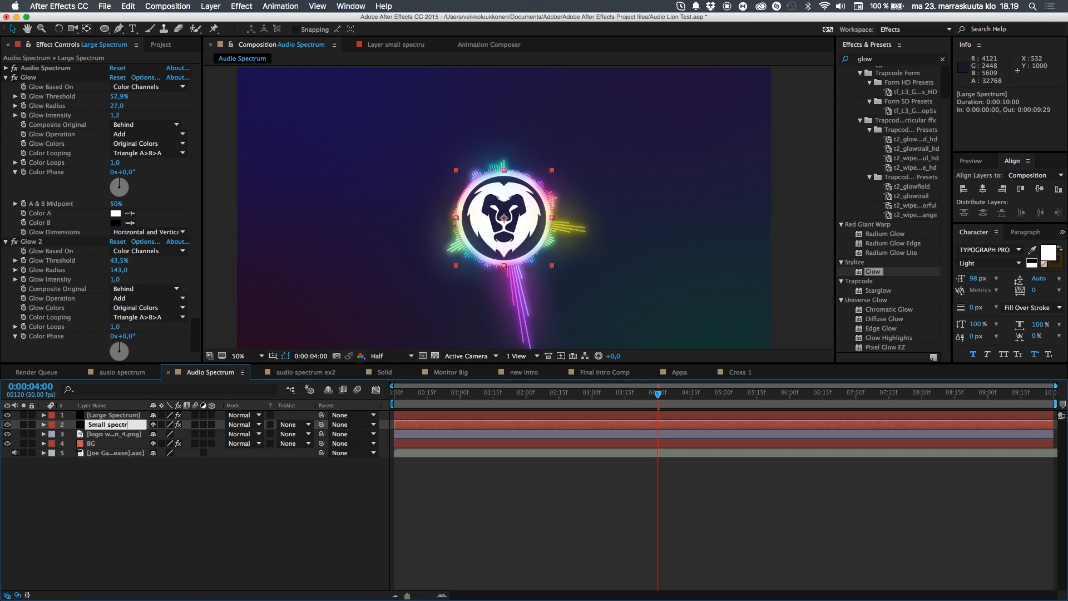
pyautogui.press('Return')
pyautogui.click(155, 498)
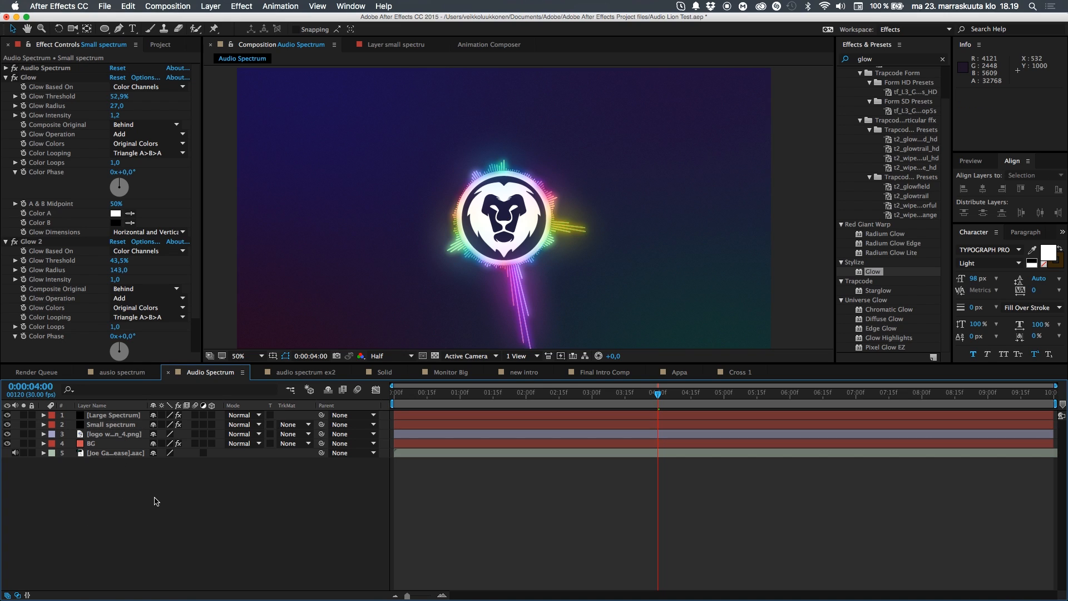
# - Hide the Large Spectrum layer and show only the Audio Spectrum settings of the Small spectrum layer, with both Glow effects collapsed
pyautogui.click(7, 416)
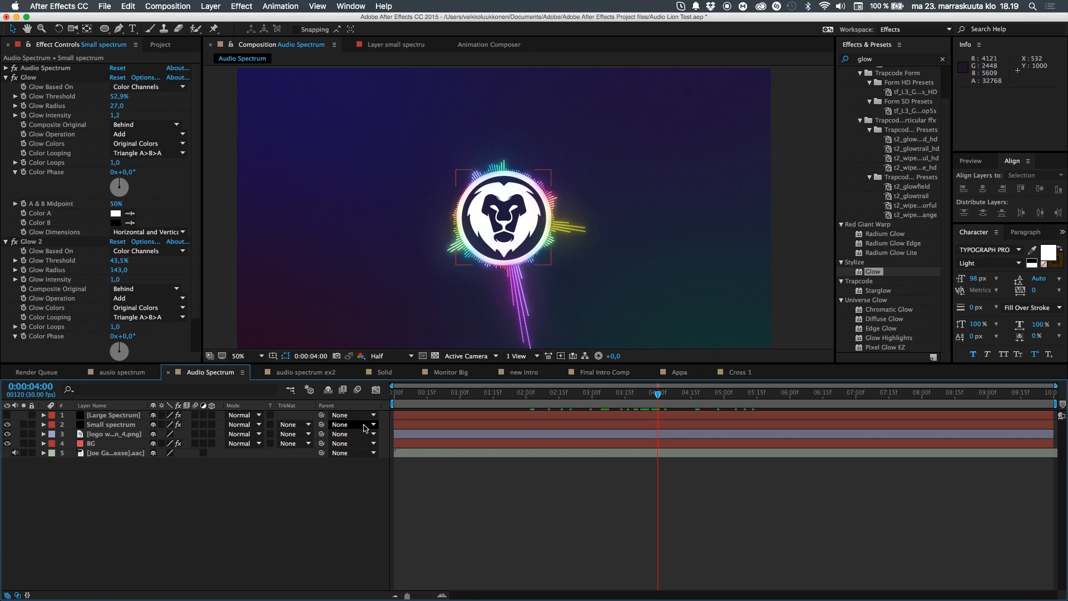
pyautogui.click(115, 426)
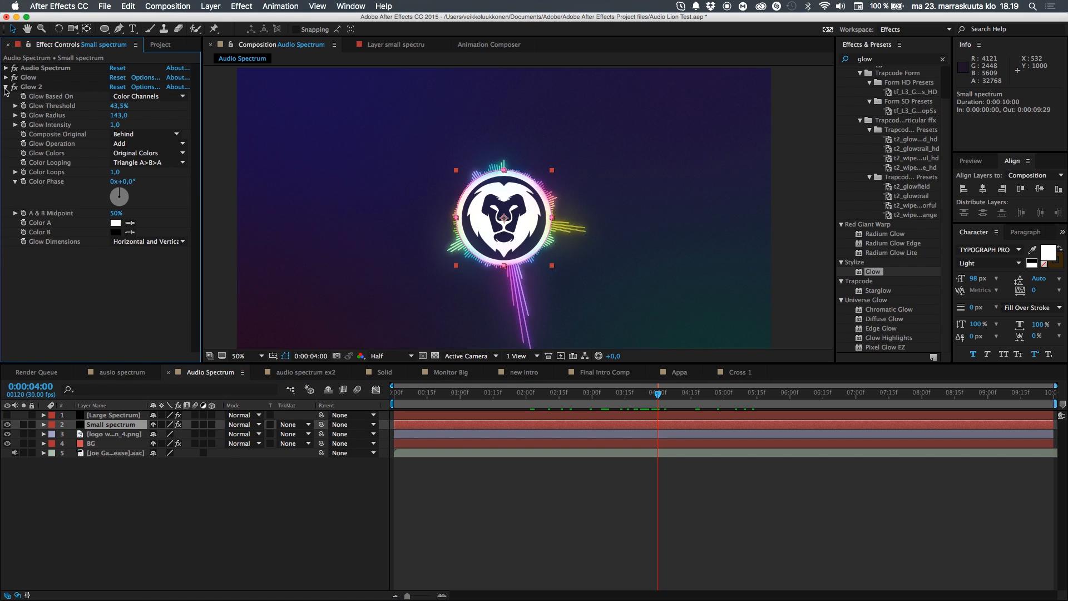
pyautogui.click(5, 87)
pyautogui.click(6, 68)
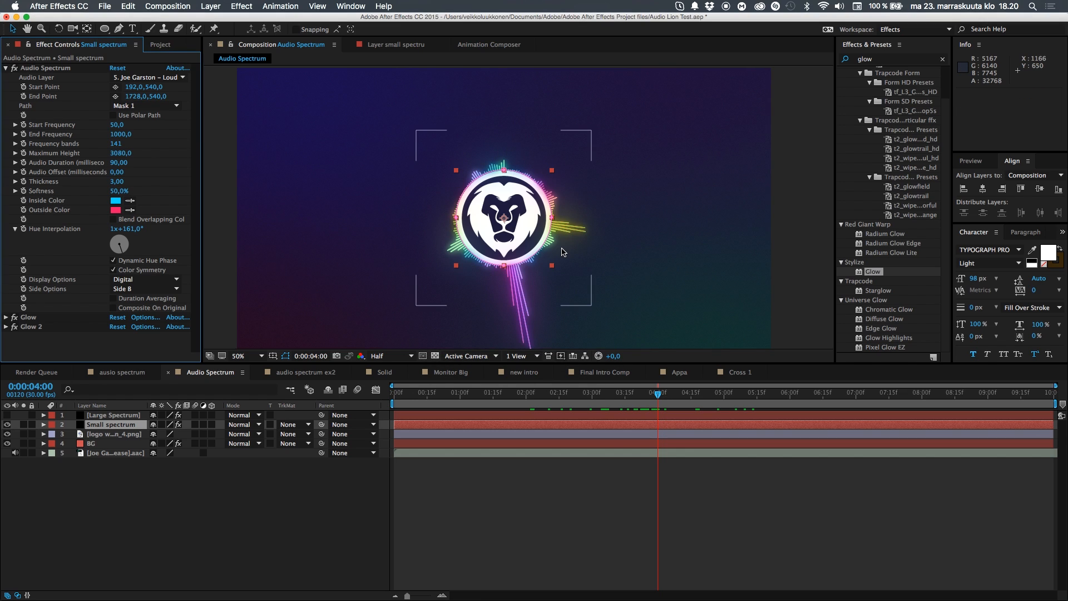
# - Examine the reference composition "ausio spectrum" at a few points in time, and return to the Audio Spectrum composition
pyautogui.click(122, 372)
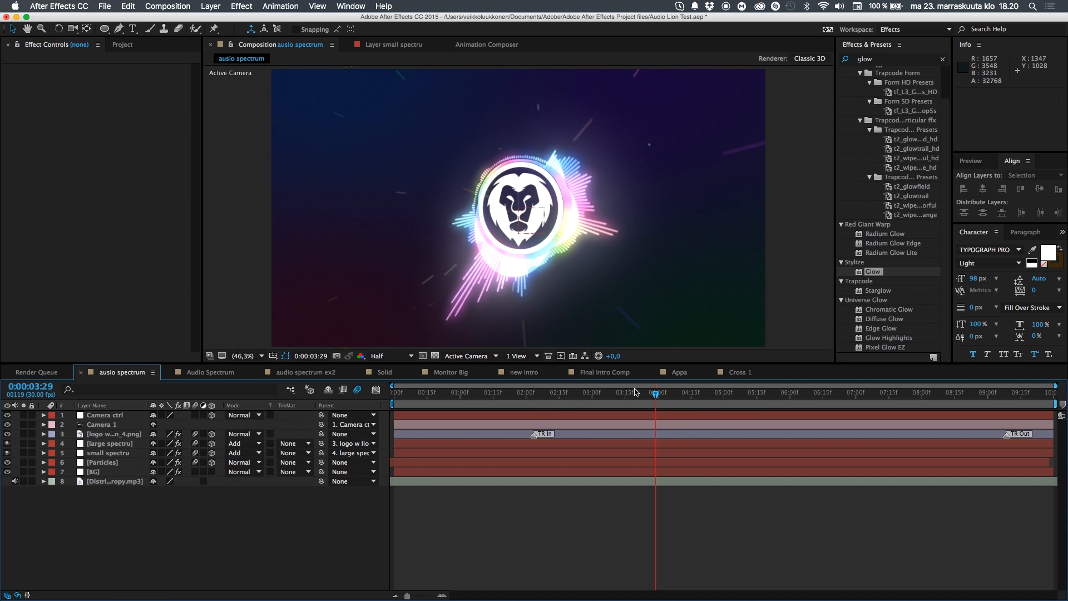
pyautogui.moveTo(607, 395); pyautogui.dragTo(586, 396)
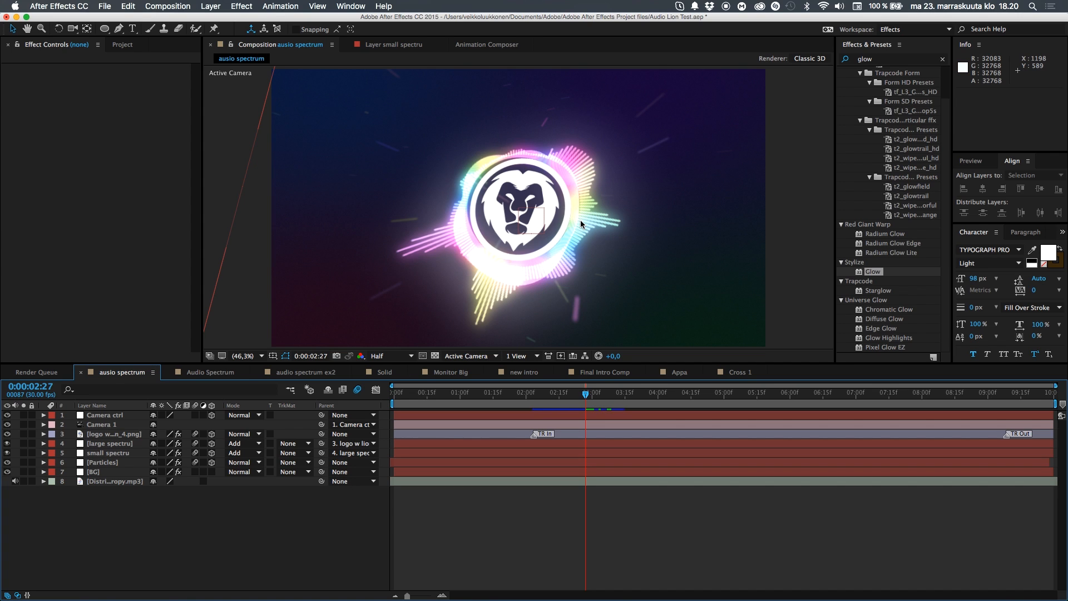
pyautogui.click(757, 396)
pyautogui.press('space')
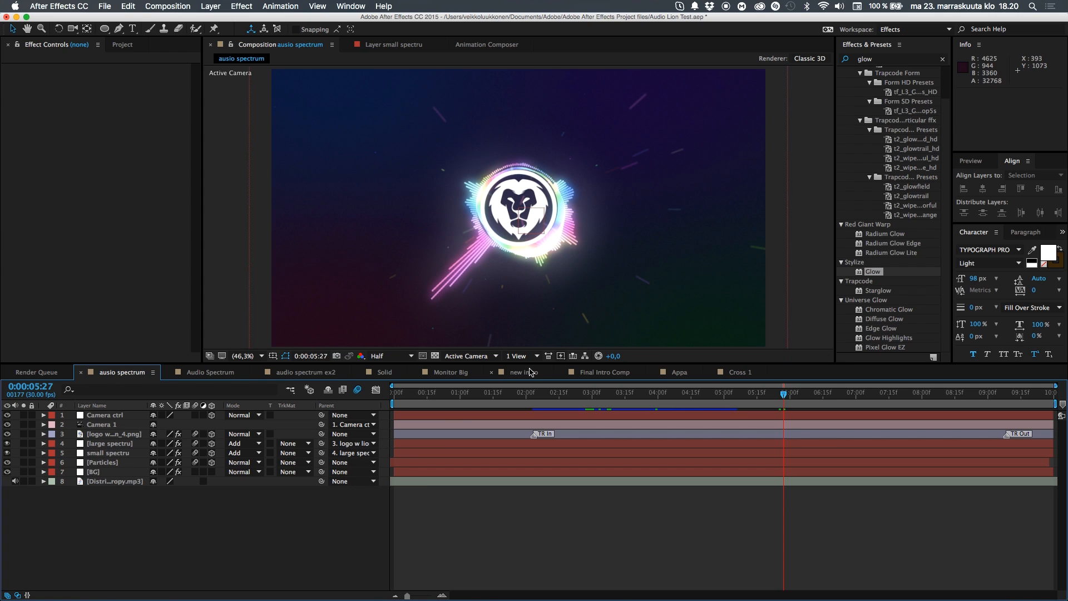
pyautogui.click(216, 372)
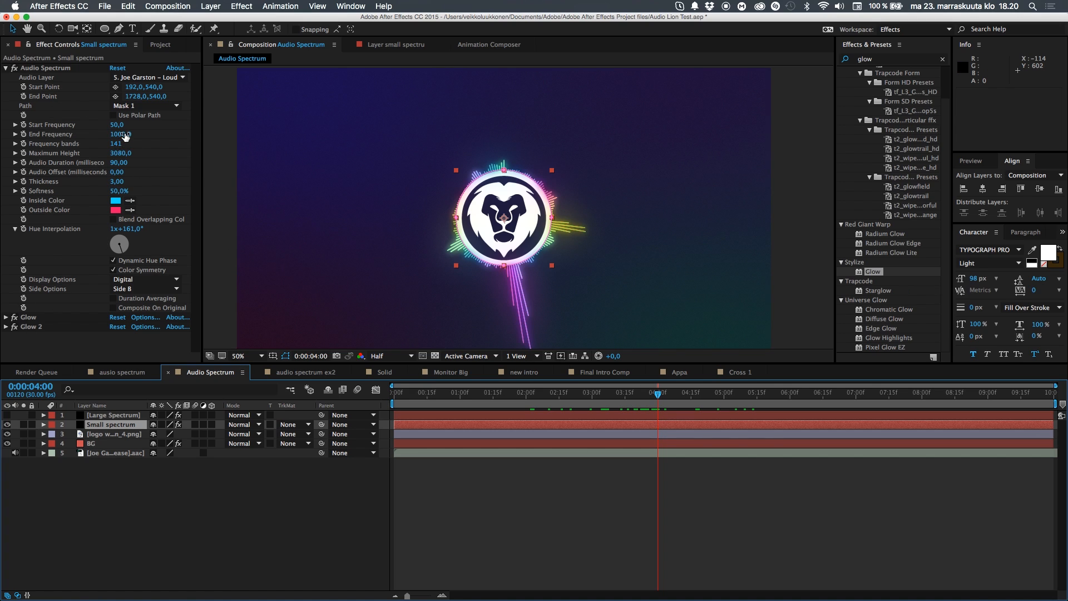
# - Turn on Duration Averaging for the Small spectrum's Audio Spectrum effect and check the motion between four and five seconds
pyautogui.click(114, 299)
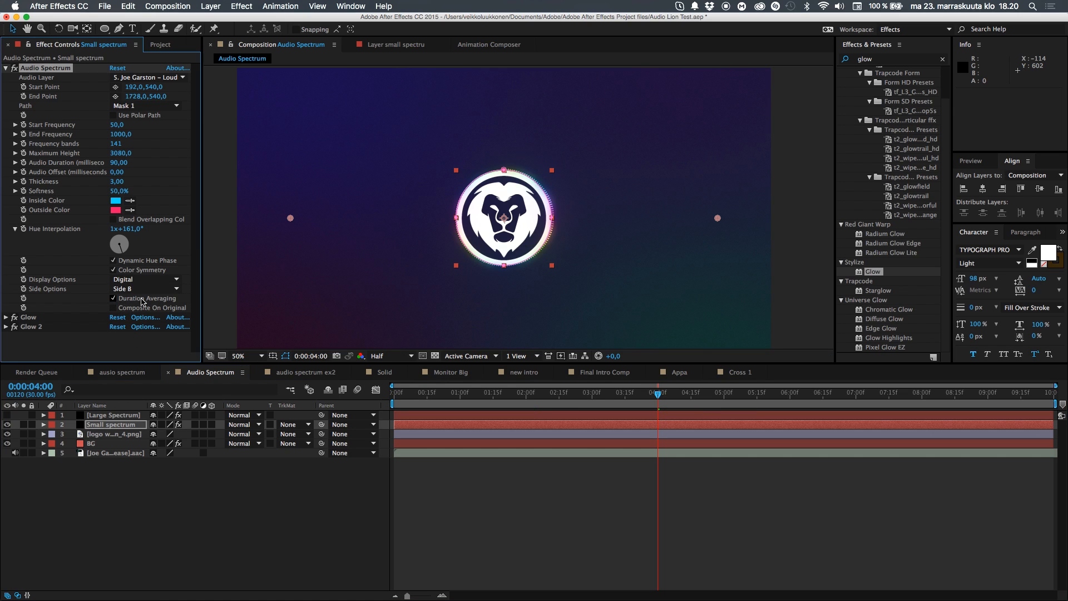
pyautogui.click(217, 513)
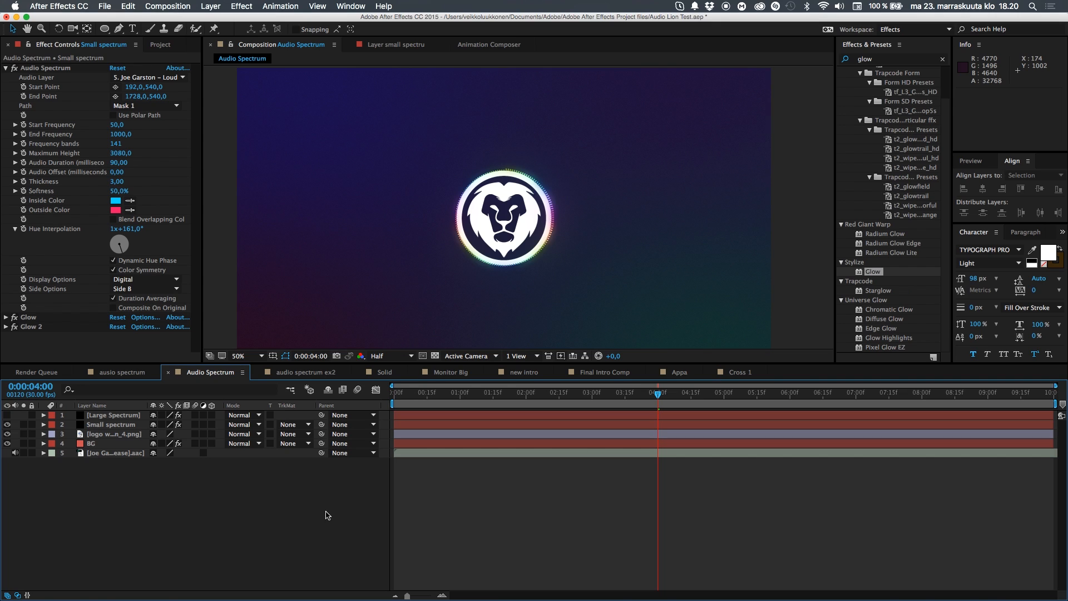
pyautogui.moveTo(657, 402); pyautogui.dragTo(731, 392)
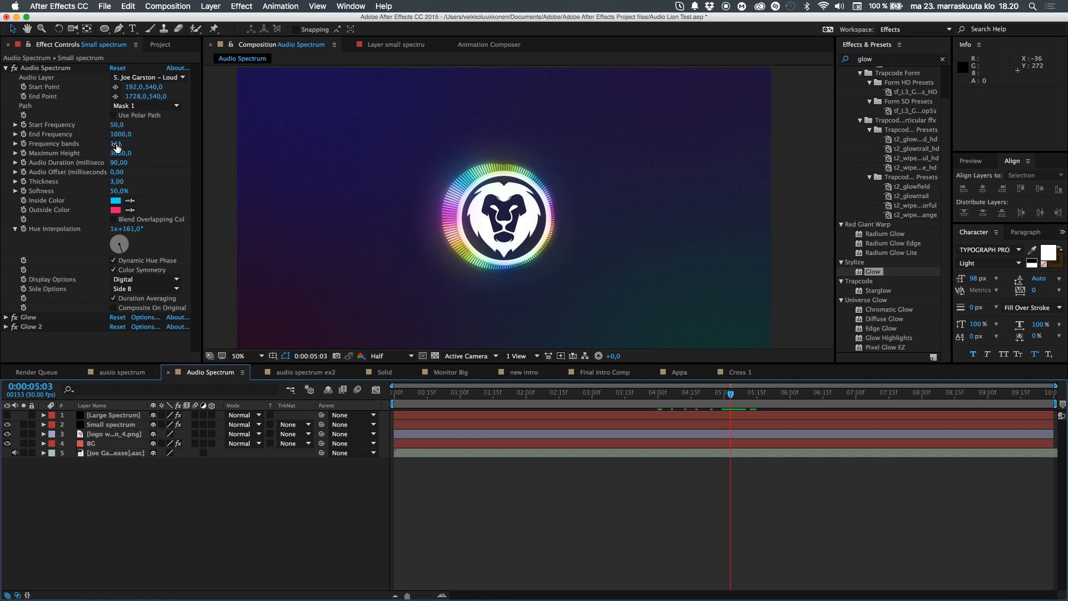
# - Set the Small spectrum's Frequency bands to 251 and End Frequency to 3301, checking the shape at several times
pyautogui.moveTo(117, 146)
pyautogui.mouseDown()
pyautogui.moveTo(185, 125)
pyautogui.moveTo(144, 122)
pyautogui.moveTo(126, 135)
pyautogui.mouseUp()
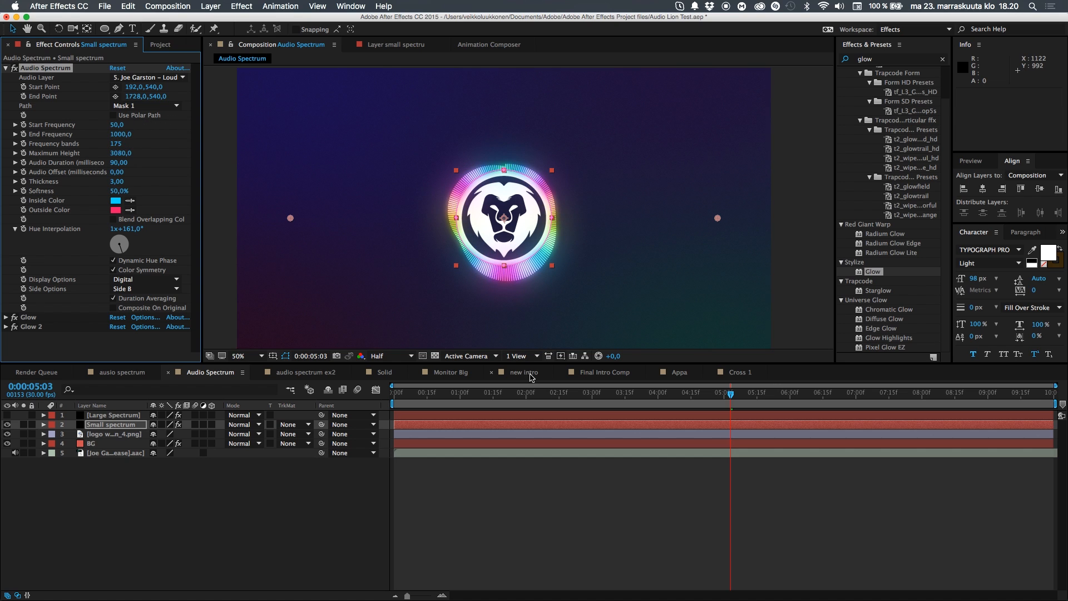
pyautogui.moveTo(521, 394); pyautogui.dragTo(699, 388)
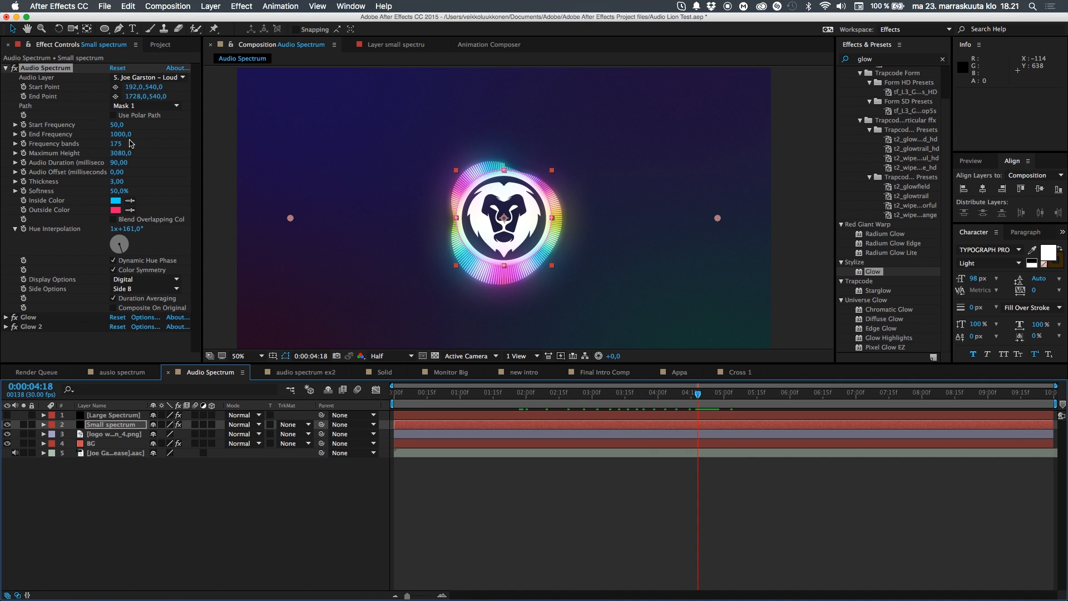
pyautogui.moveTo(123, 137); pyautogui.dragTo(126, 136)
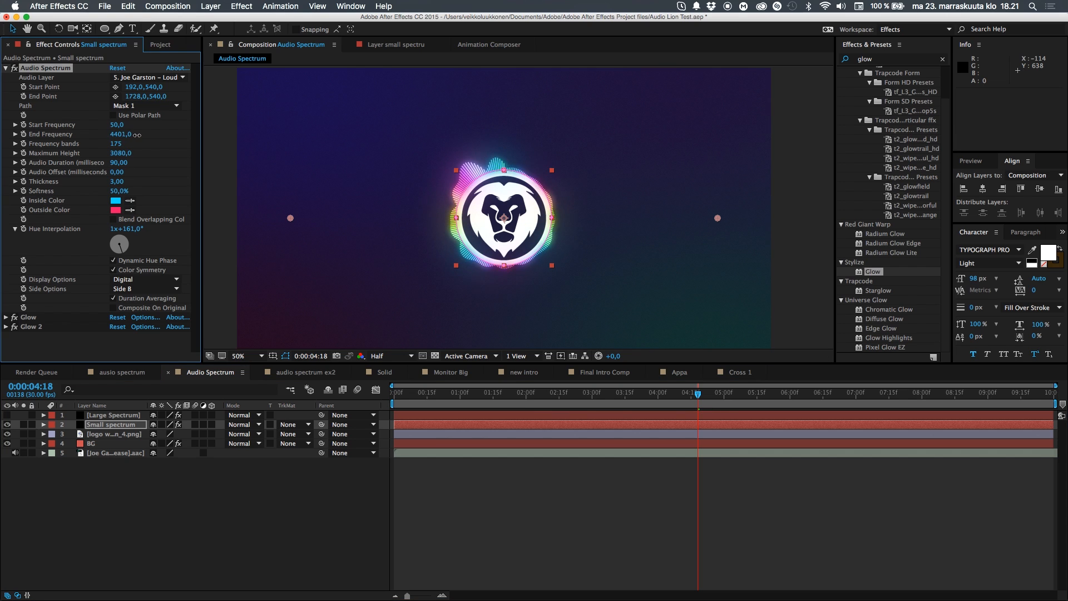
pyautogui.moveTo(133, 135); pyautogui.dragTo(131, 134)
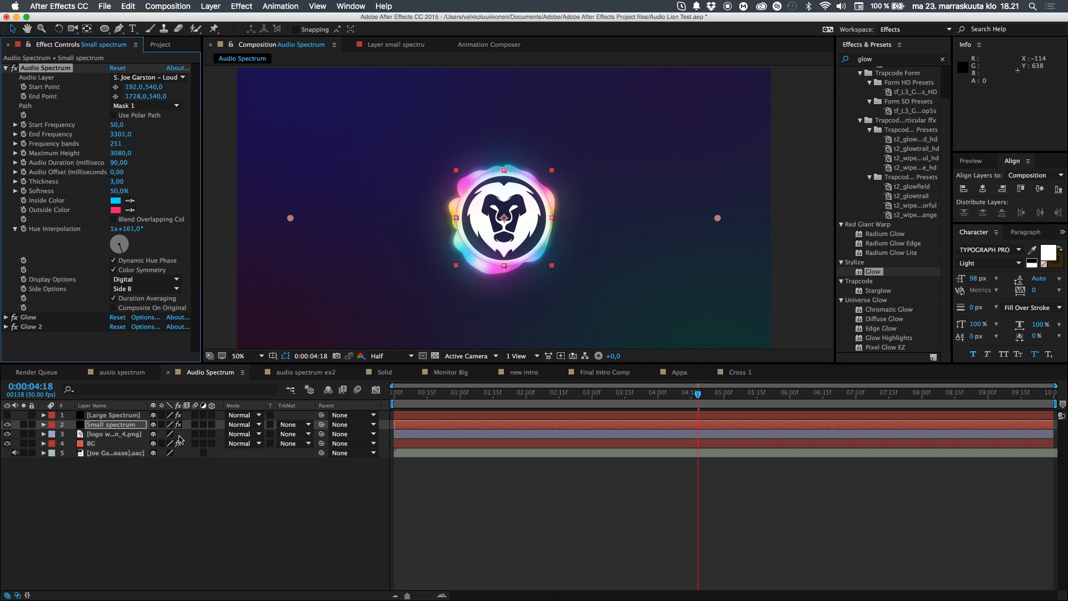
pyautogui.click(411, 489)
pyautogui.moveTo(575, 393); pyautogui.dragTo(717, 396)
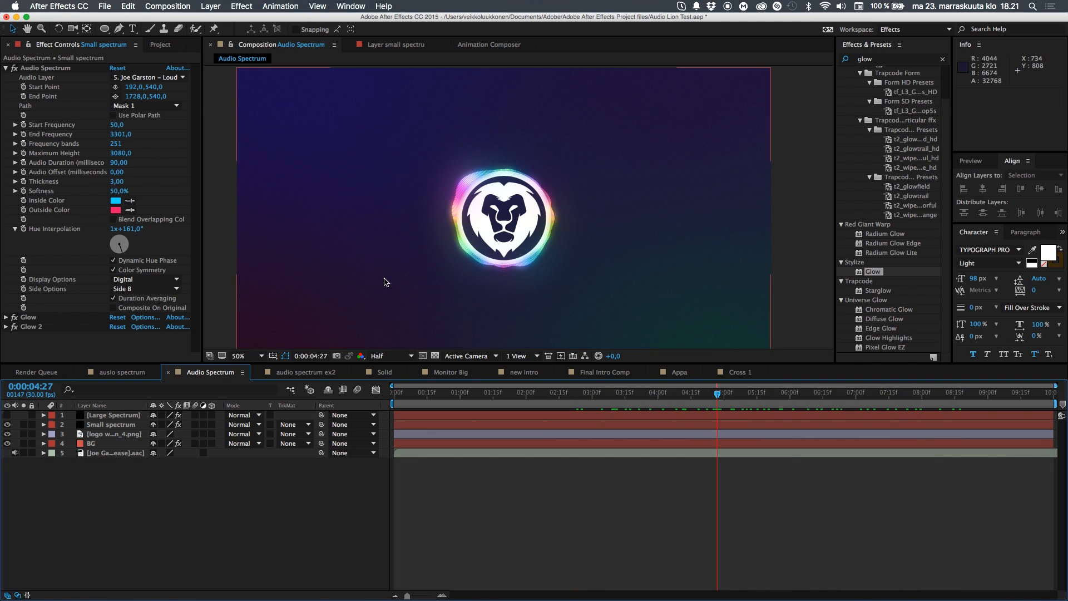
# - Set the Small spectrum's Maximum Height to 4840 and check the result between about two and six seconds
pyautogui.moveTo(124, 159); pyautogui.dragTo(211, 144)
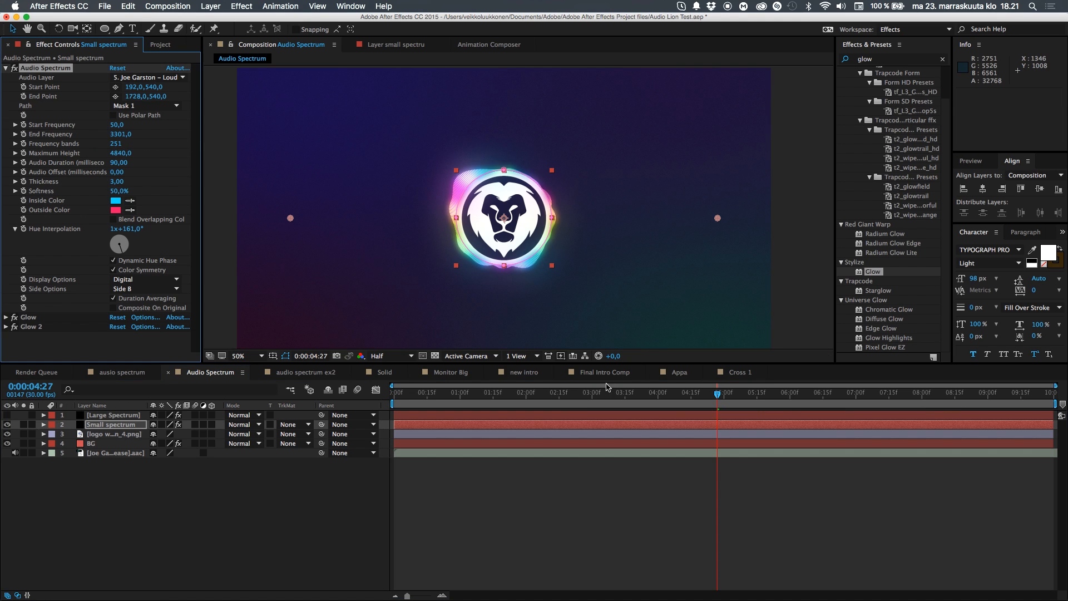
pyautogui.moveTo(603, 393); pyautogui.dragTo(640, 406)
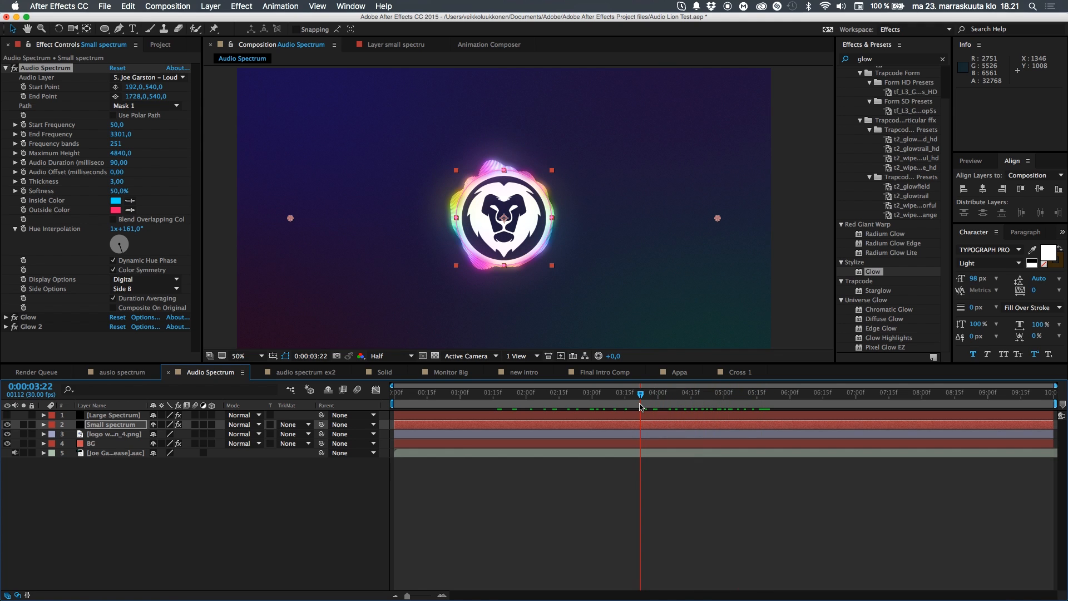
pyautogui.click(315, 537)
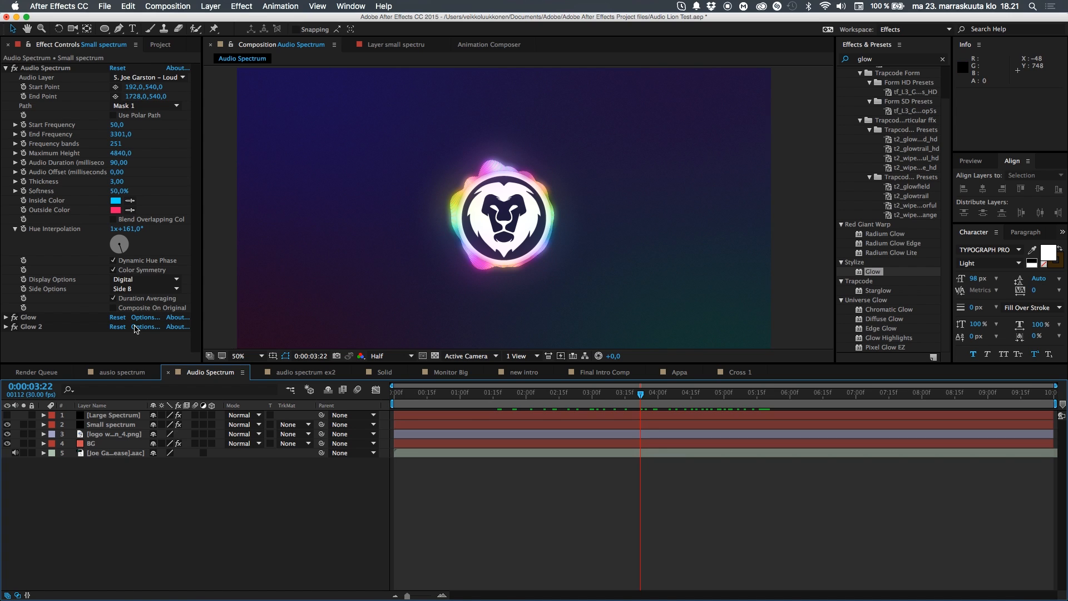
# - Show the Large Spectrum layer again, move it below the Small spectrum layer, and check both spectrums together
pyautogui.click(6, 415)
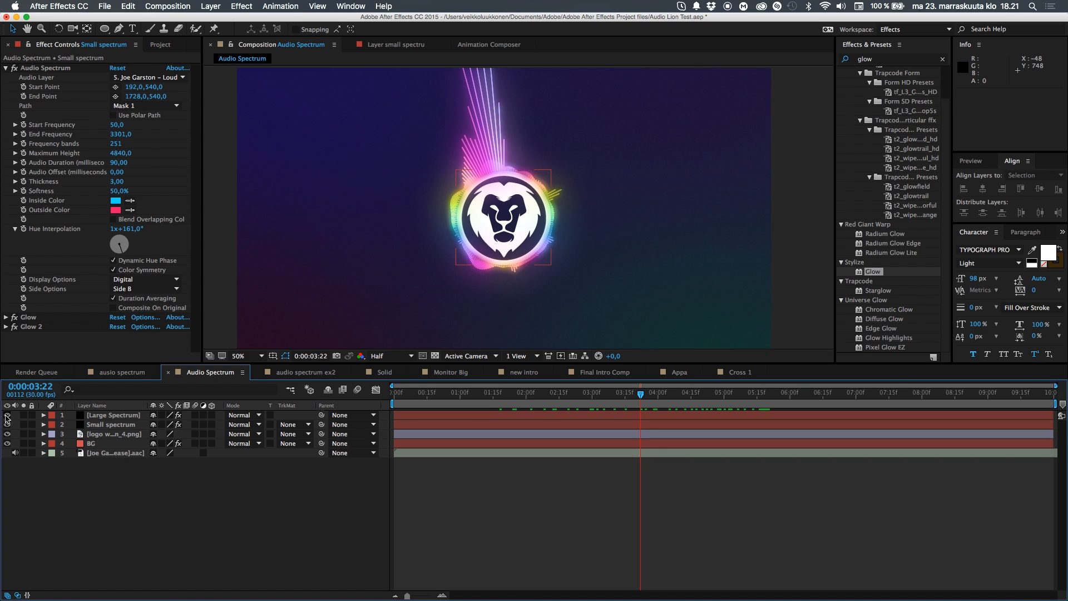
pyautogui.moveTo(638, 397)
pyautogui.mouseDown()
pyautogui.moveTo(670, 399)
pyautogui.moveTo(620, 395)
pyautogui.moveTo(636, 399)
pyautogui.mouseUp()
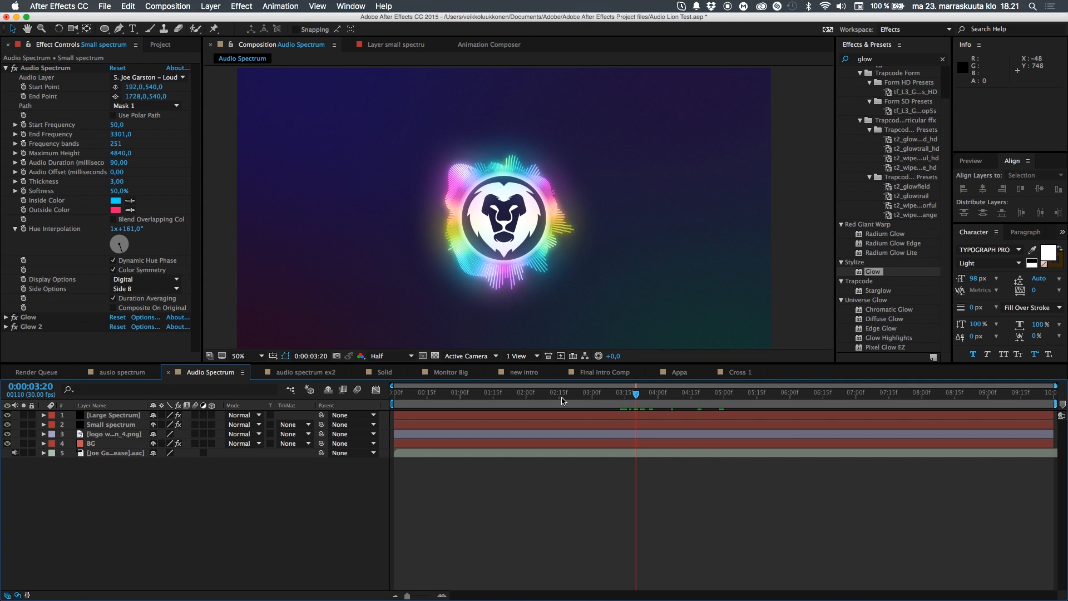
pyautogui.moveTo(102, 420); pyautogui.dragTo(101, 433)
pyautogui.click(176, 535)
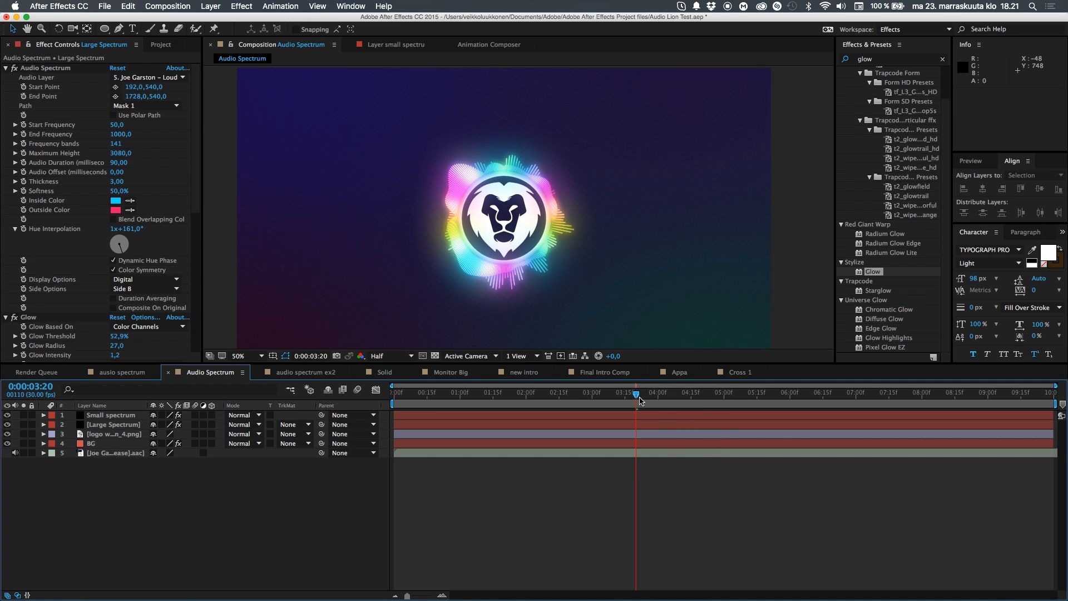
pyautogui.moveTo(635, 394); pyautogui.dragTo(636, 434)
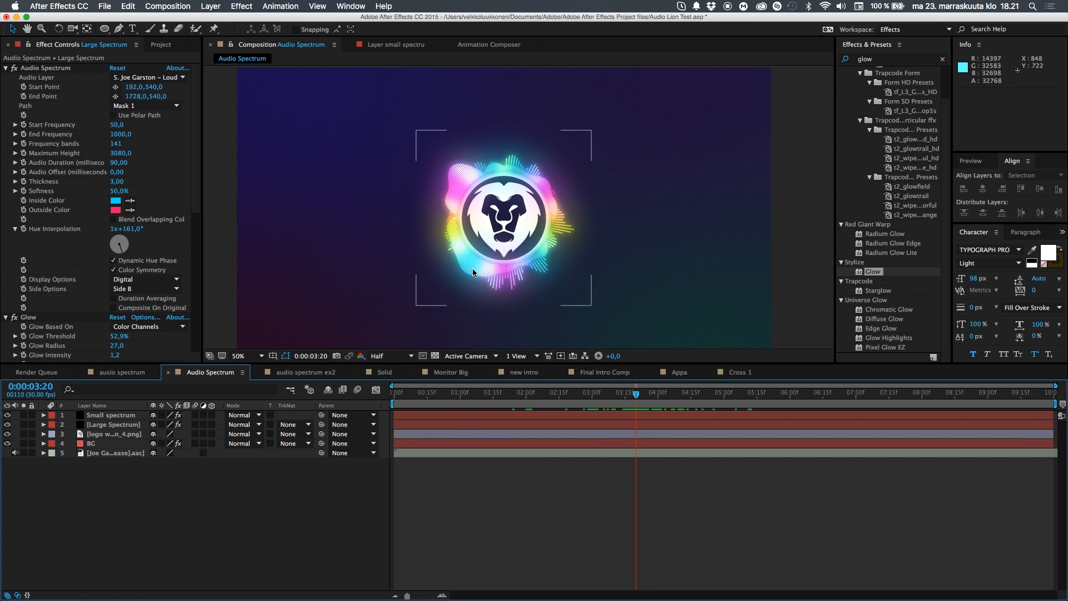
# - Try a Hue Interpolation of 1x+34° on the Large Spectrum and undo the change
pyautogui.moveTo(127, 233); pyautogui.dragTo(66, 237)
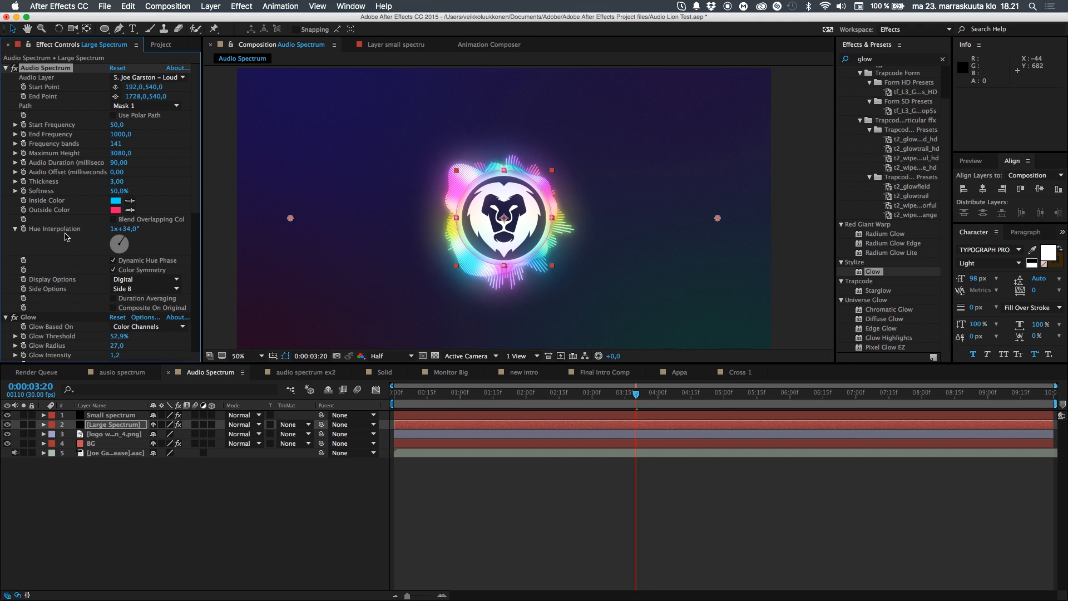
pyautogui.press('super+z')
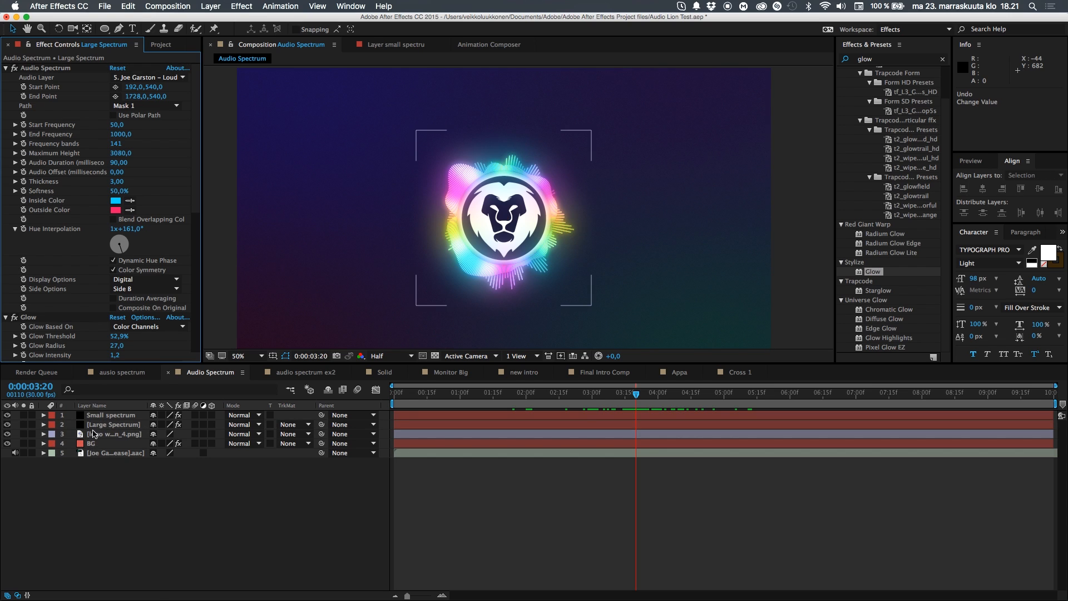
# - Set the Hue Interpolation of the Small spectrum layer to 1x+119°
pyautogui.click(115, 416)
pyautogui.moveTo(134, 235); pyautogui.dragTo(14, 228)
pyautogui.moveTo(134, 230); pyautogui.dragTo(252, 220)
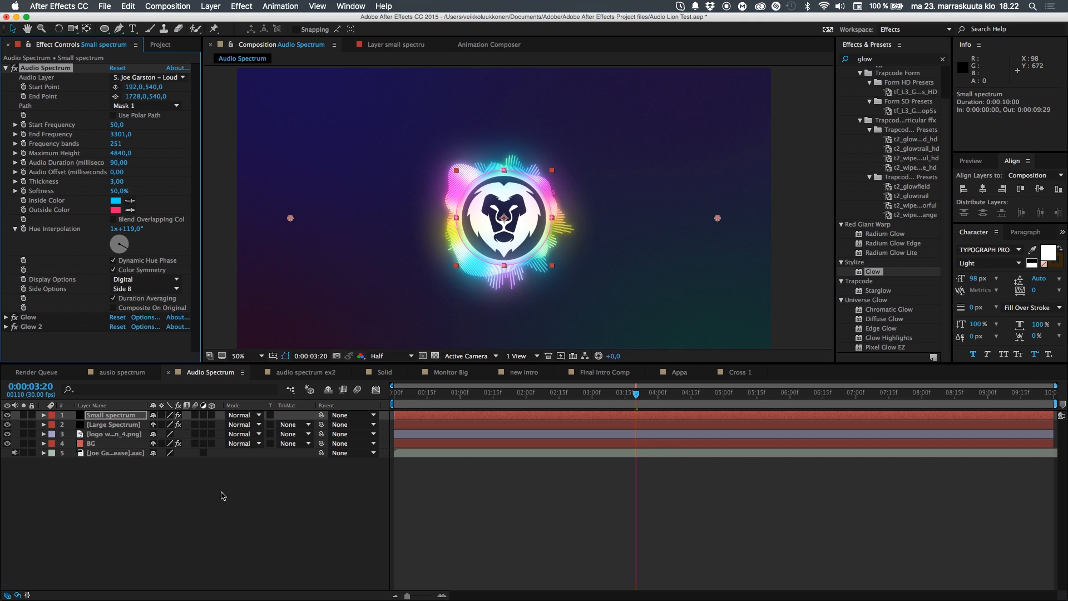
pyautogui.click(221, 528)
# - Scrub through the recolored spectrums and preview the composition from 0:00:00:00
pyautogui.moveTo(638, 393); pyautogui.dragTo(713, 412)
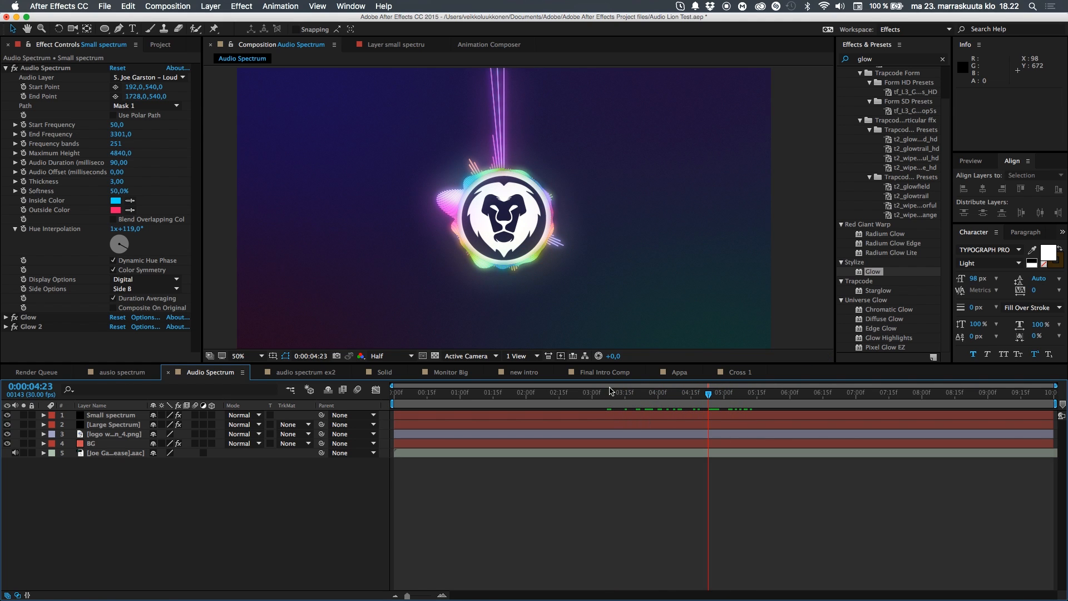
pyautogui.moveTo(400, 396)
pyautogui.mouseDown()
pyautogui.moveTo(418, 396)
pyautogui.moveTo(391, 395)
pyautogui.mouseUp()
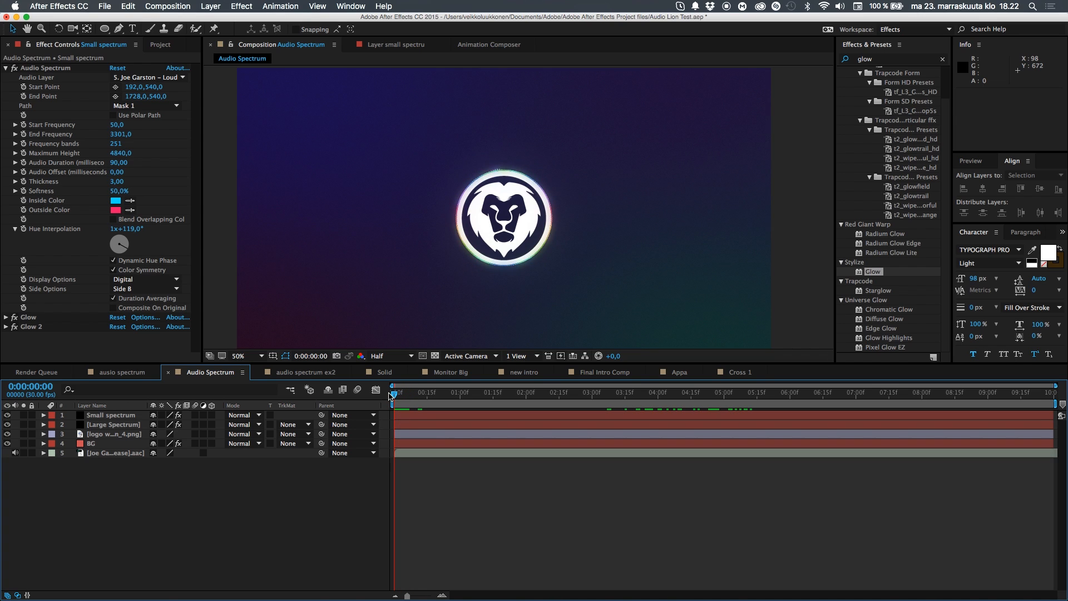
pyautogui.press('space')
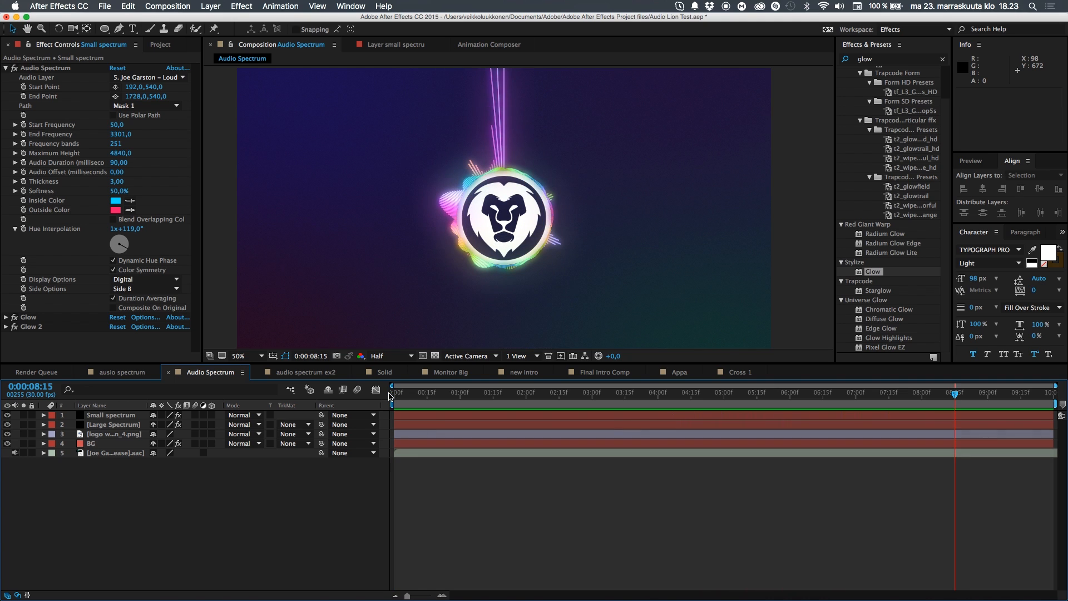
# - Set the Small spectrum's Start Frequency to 950 and End Frequency to 1501, judging it at about 0:00:04:25 and by scrubbing
pyautogui.moveTo(776, 395); pyautogui.dragTo(714, 395)
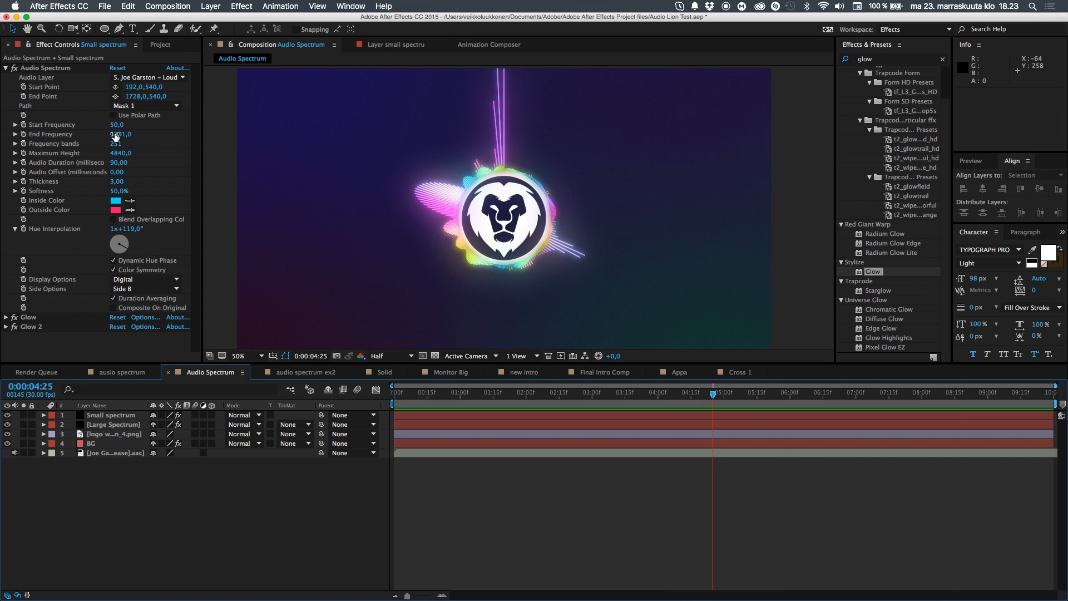
pyautogui.moveTo(120, 138)
pyautogui.mouseDown()
pyautogui.moveTo(110, 136)
pyautogui.moveTo(121, 126)
pyautogui.mouseUp()
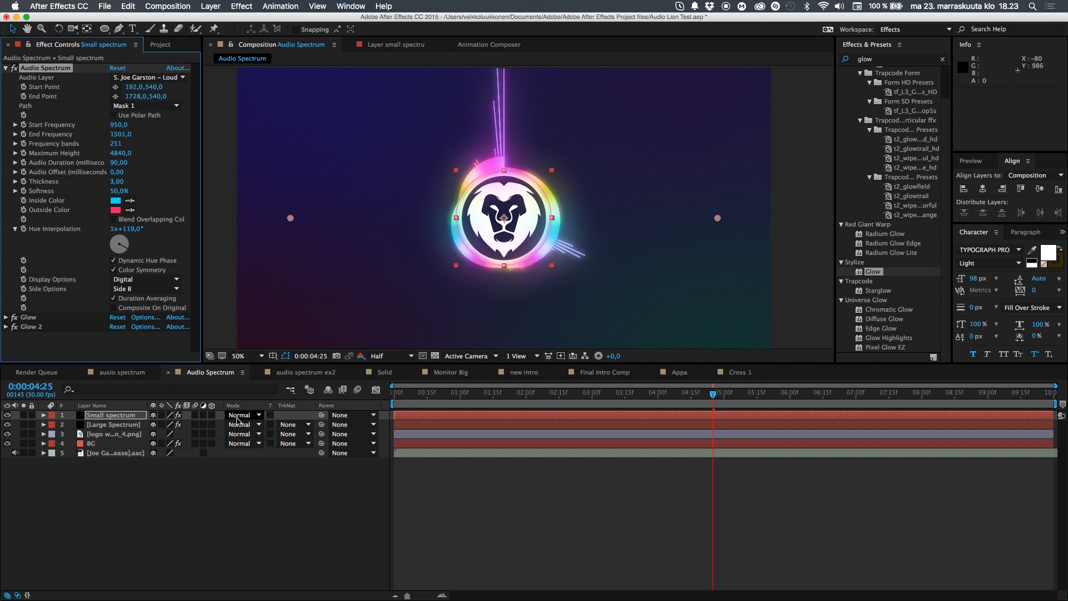
pyautogui.click(275, 535)
pyautogui.moveTo(429, 397); pyautogui.dragTo(731, 394)
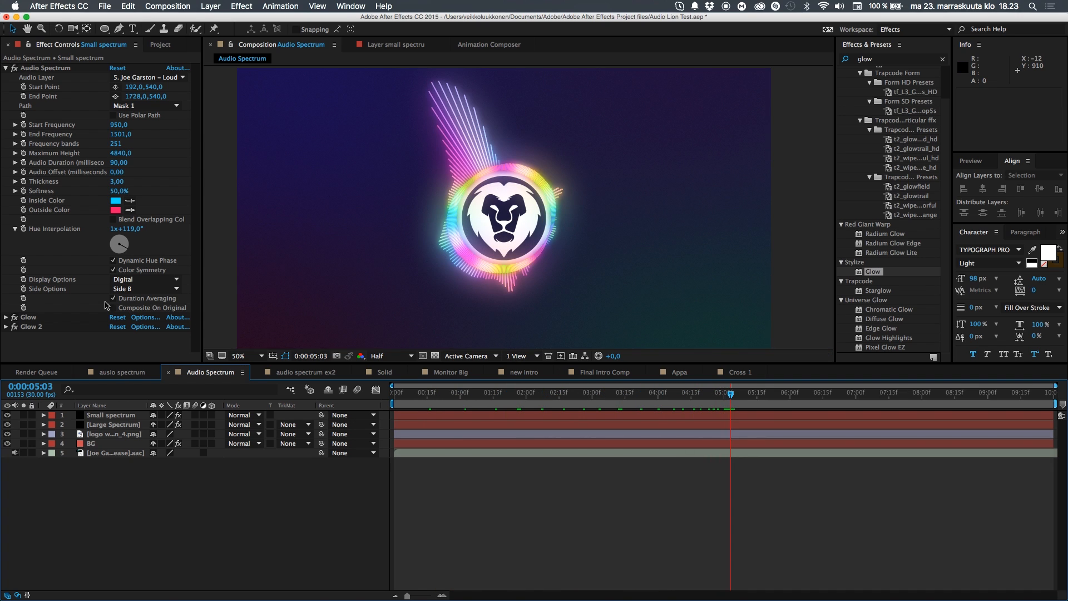
# - Set the Small spectrum's first Glow to Threshold 54.1%, Radius 48 and Intensity 2.4, and check it along the timeline
pyautogui.click(5, 318)
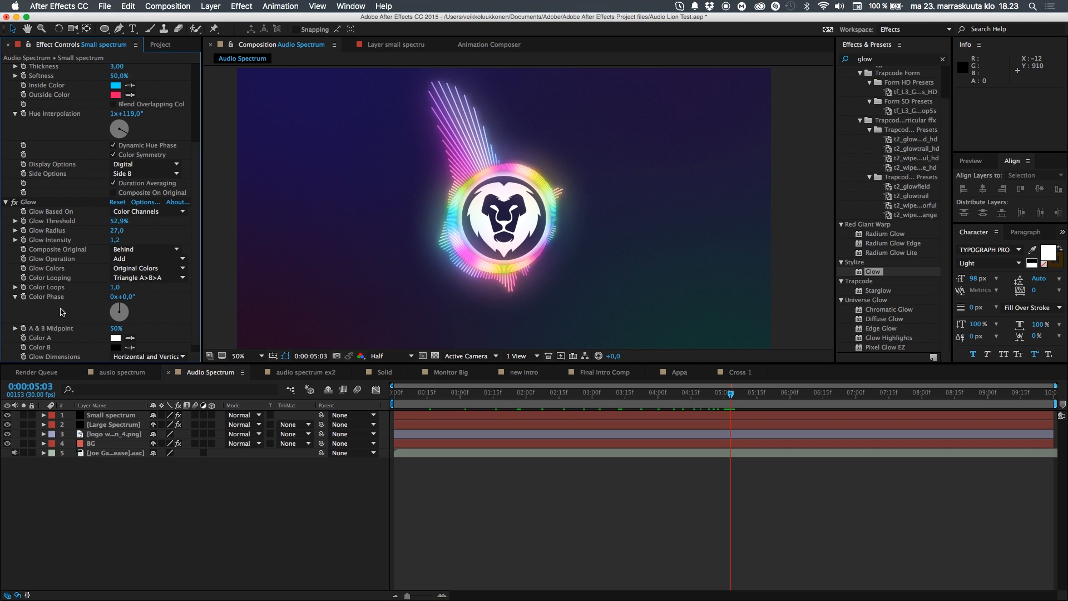
pyautogui.moveTo(112, 243); pyautogui.dragTo(128, 230)
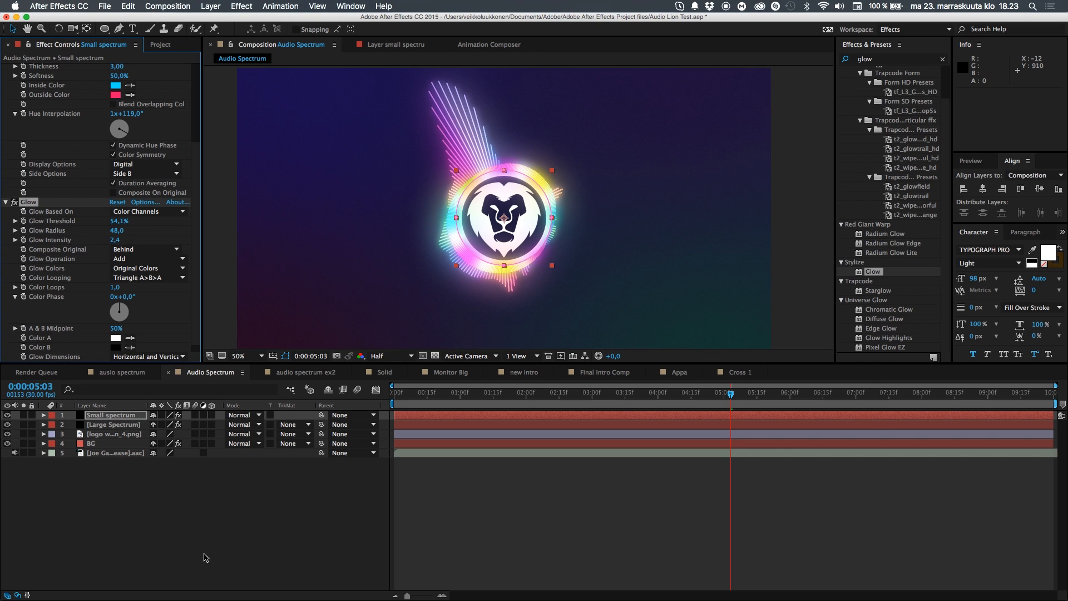
pyautogui.click(206, 558)
pyautogui.moveTo(497, 408); pyautogui.dragTo(559, 432)
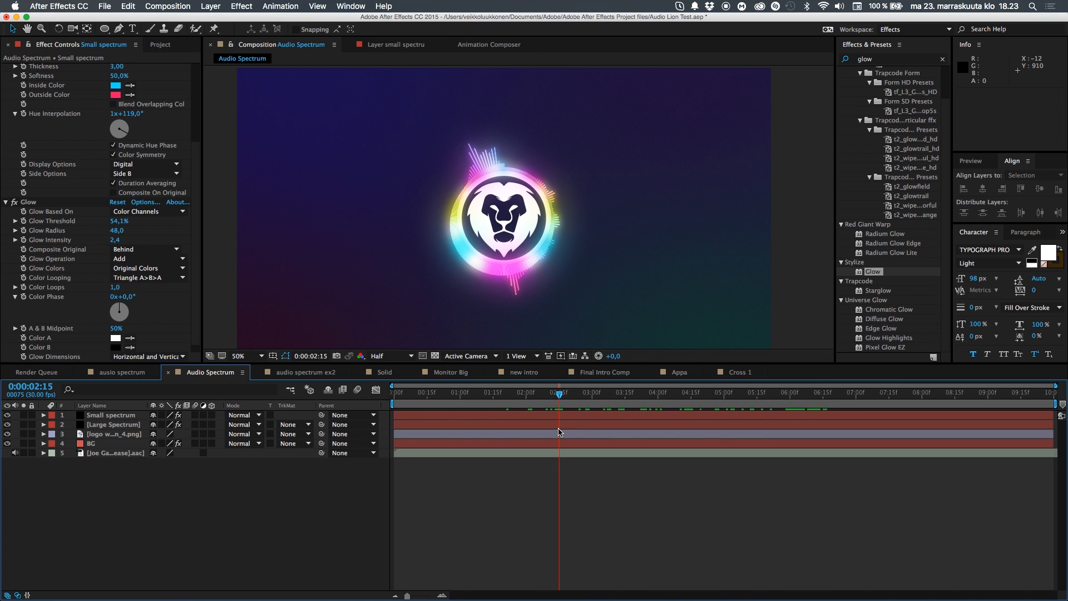
# - Collapse the Small spectrum's Audio Spectrum and Glow effects, and open the reference composition "ausio spectrum"
pyautogui.scroll(5, 64, 234)
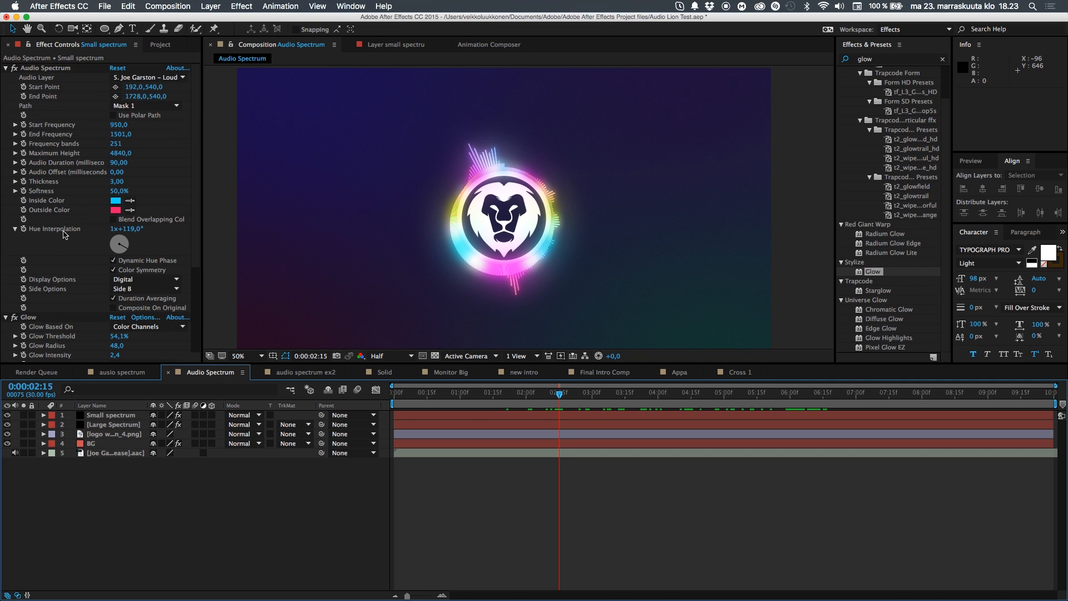
pyautogui.click(5, 68)
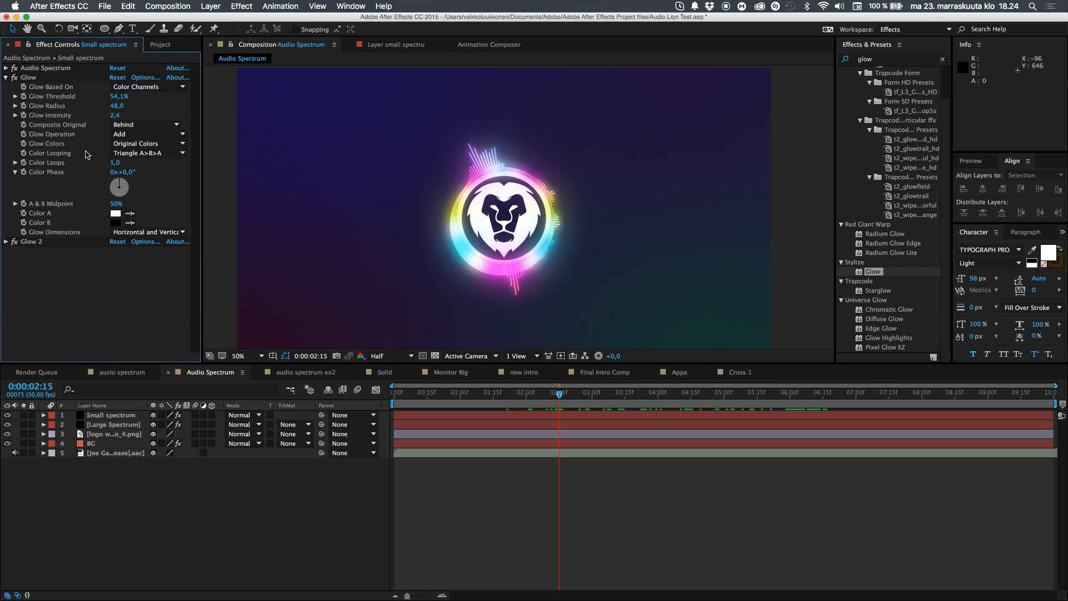
pyautogui.click(6, 78)
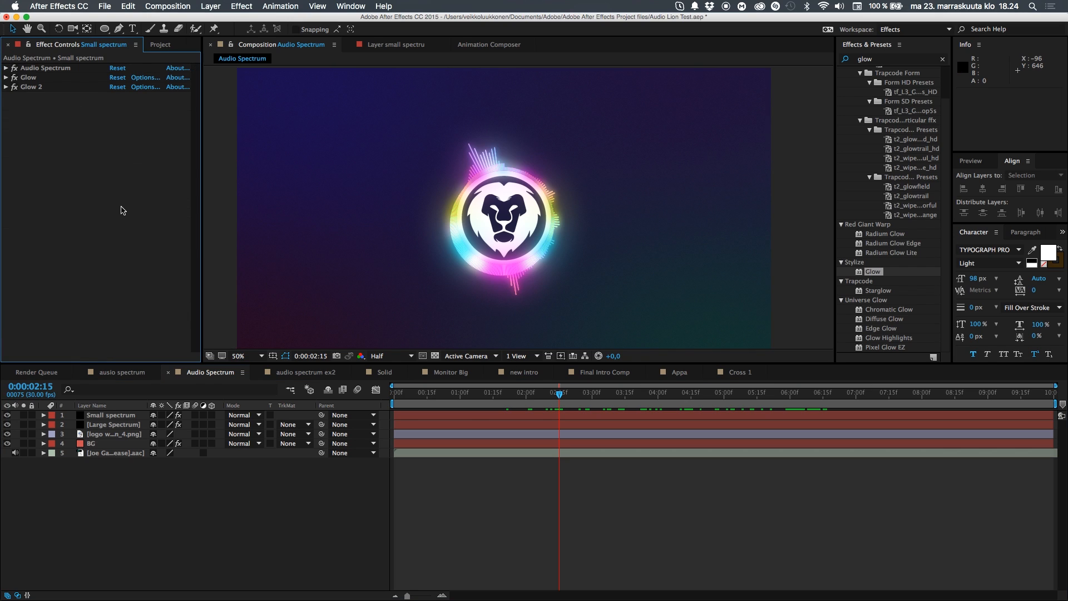
pyautogui.click(122, 372)
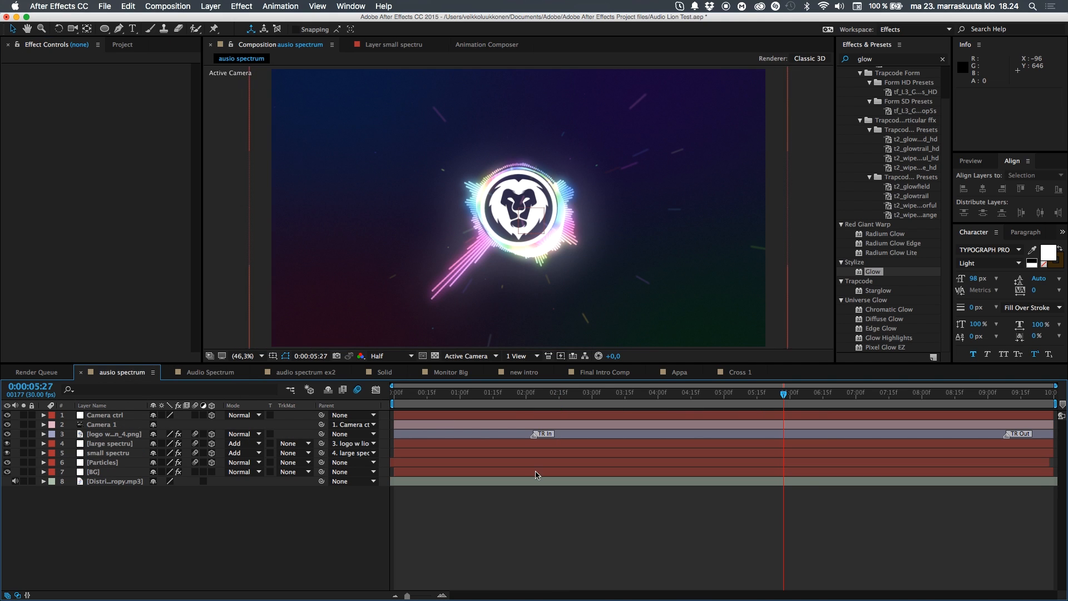
# - Scrub through the reference composition "ausio spectrum" to about 0:00:02:08 and return to the Audio Spectrum composition
pyautogui.moveTo(432, 398)
pyautogui.mouseDown()
pyautogui.moveTo(508, 388)
pyautogui.moveTo(428, 382)
pyautogui.mouseUp()
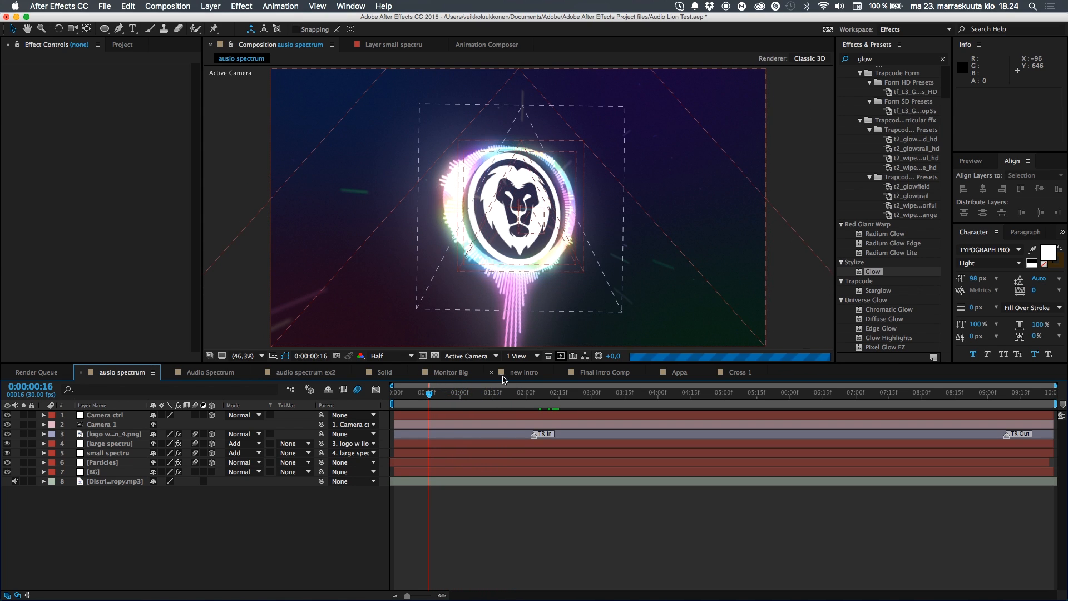
pyautogui.click(543, 396)
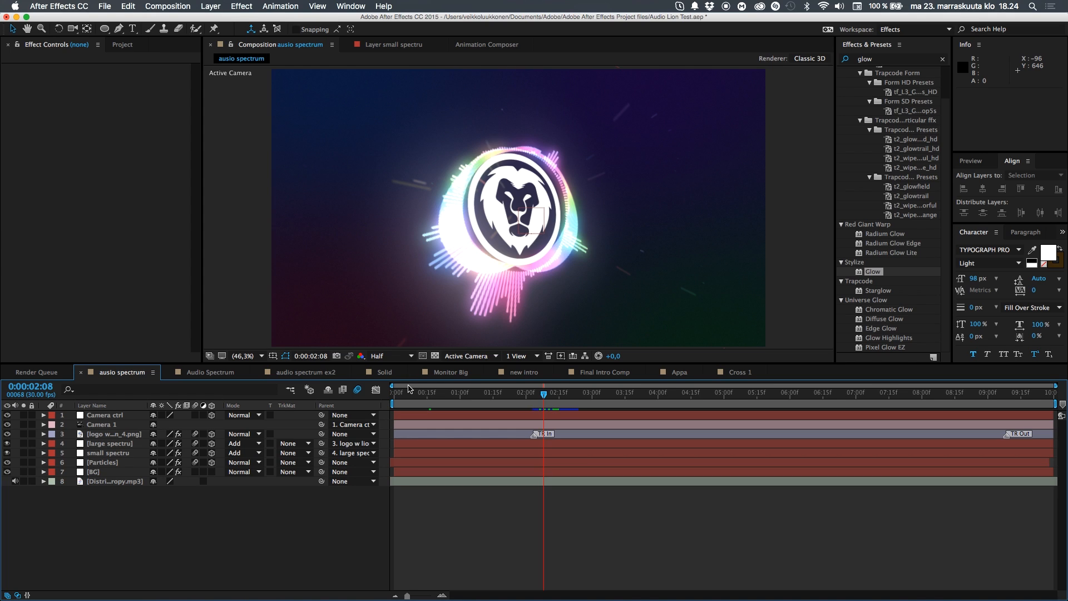
pyautogui.click(212, 375)
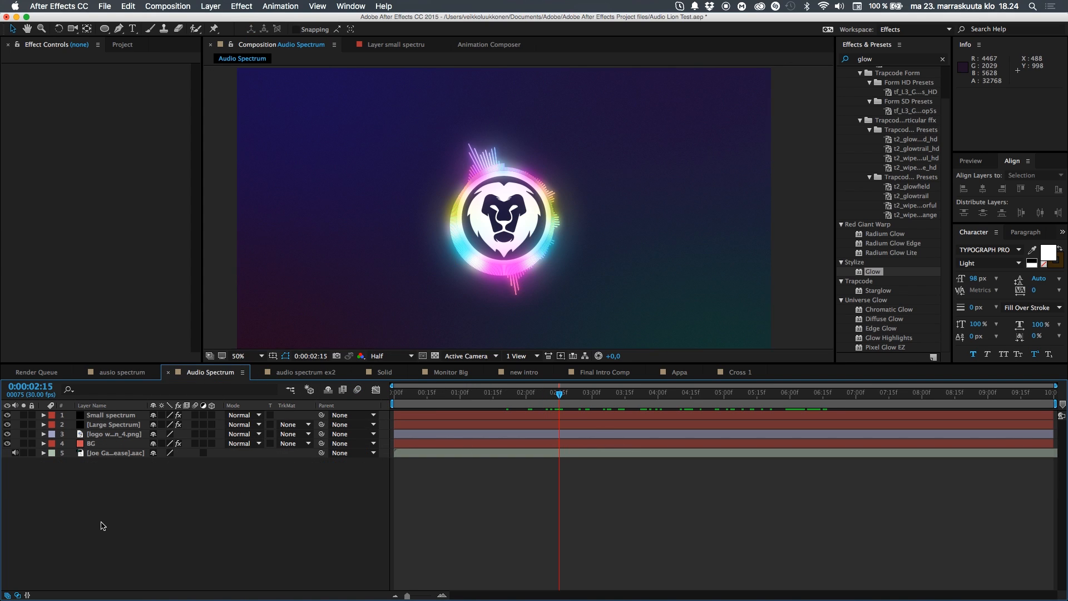
# - Add a null object to the Audio Spectrum composition and name it "Camera CTRL"
pyautogui.rightClick(129, 473)
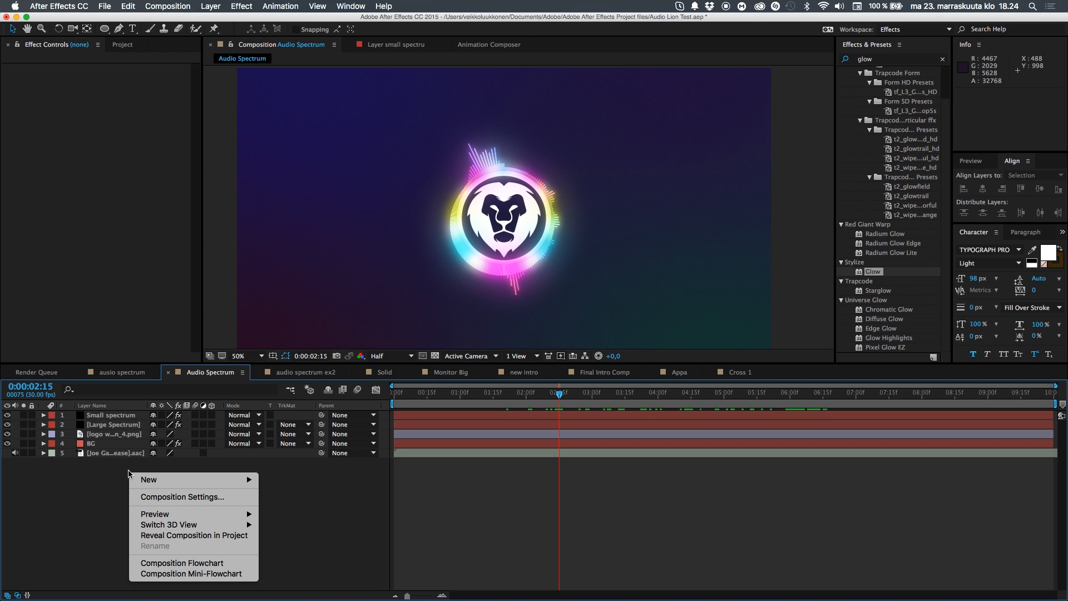
pyautogui.moveTo(167, 480)
pyautogui.click(289, 539)
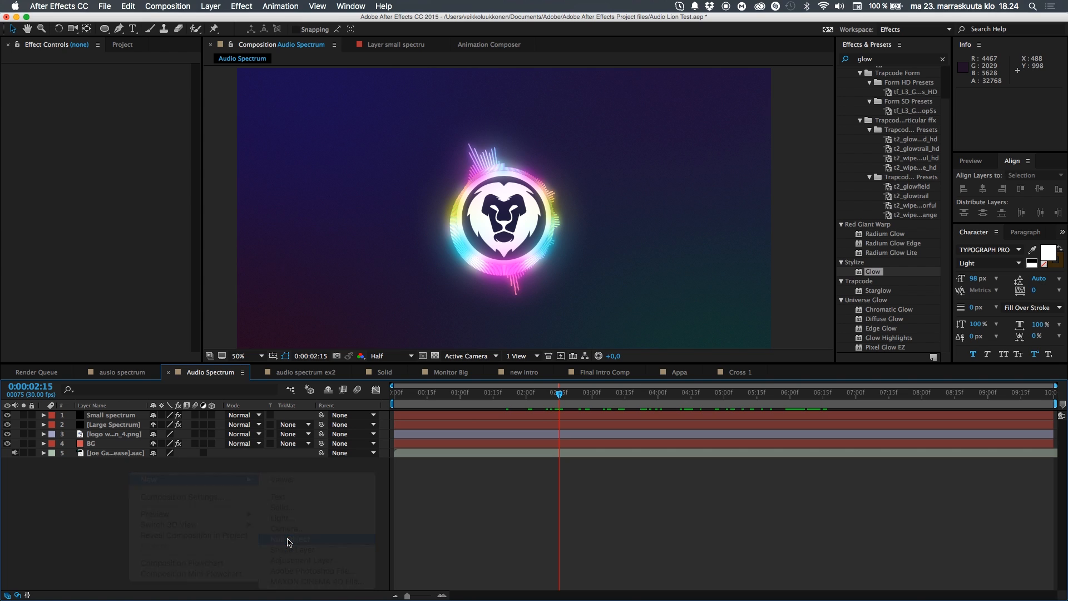
pyautogui.press('Return')
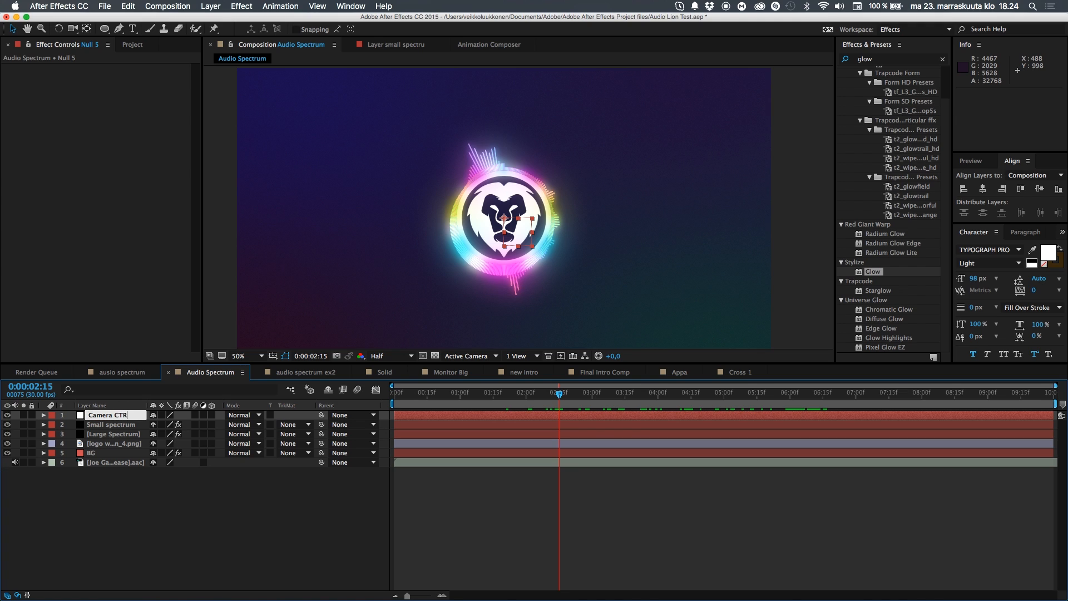
pyautogui.press('Return')
pyautogui.click(144, 536)
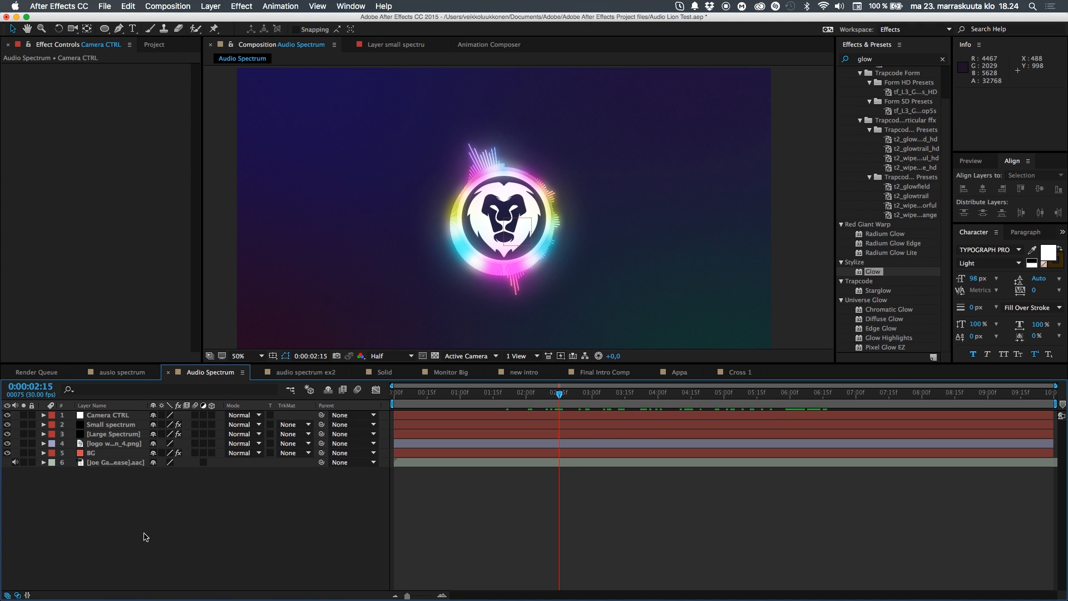
# - Add a two-node camera with the 24mm preset and dismiss the warning about 2D layers
pyautogui.rightClick(222, 494)
pyautogui.moveTo(256, 496)
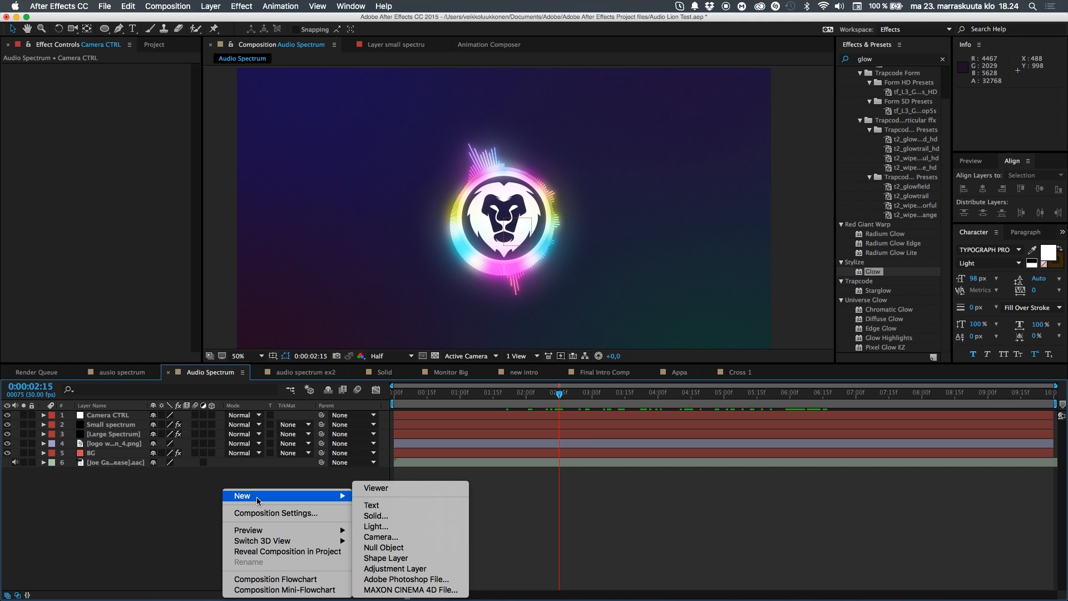
pyautogui.click(399, 537)
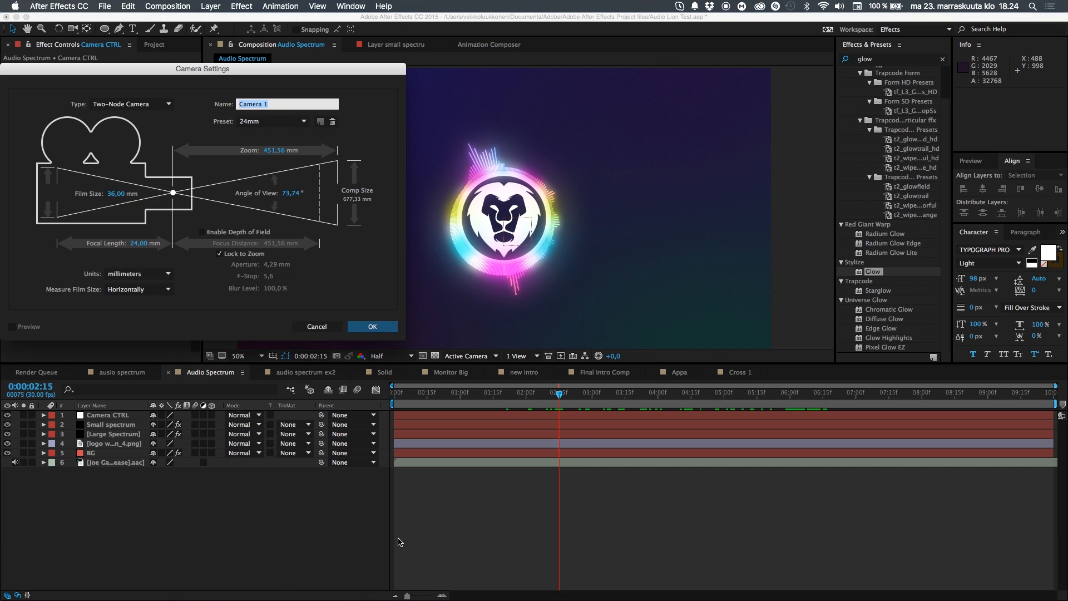
pyautogui.press('Return')
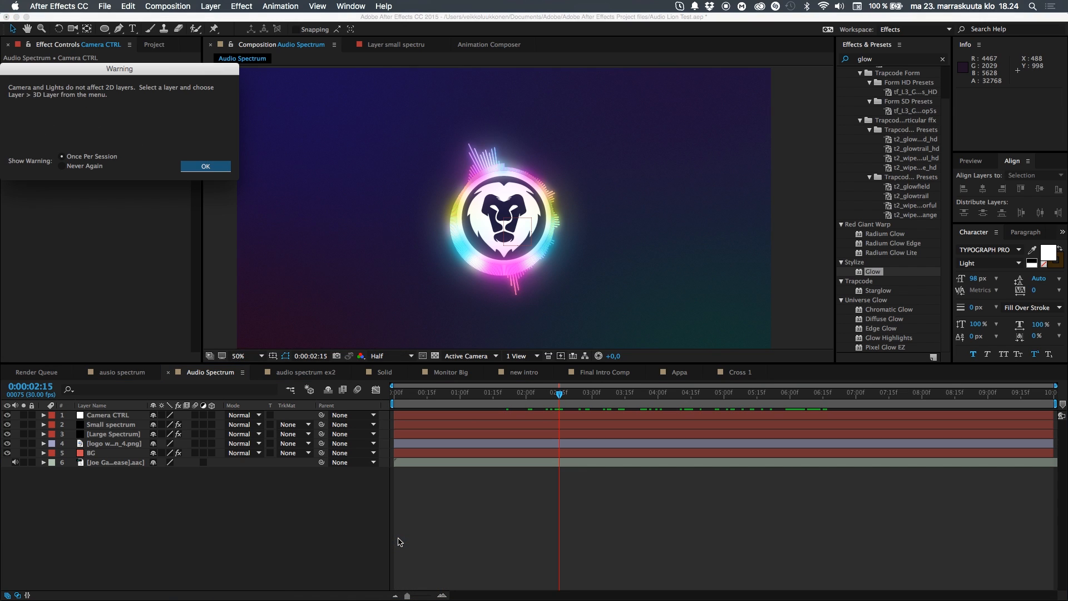
pyautogui.click(206, 166)
# - Place Camera 1 below Camera CTRL and make the Small spectrum, Large Spectrum and logo layers 3D
pyautogui.moveTo(131, 418); pyautogui.dragTo(131, 435)
pyautogui.click(155, 533)
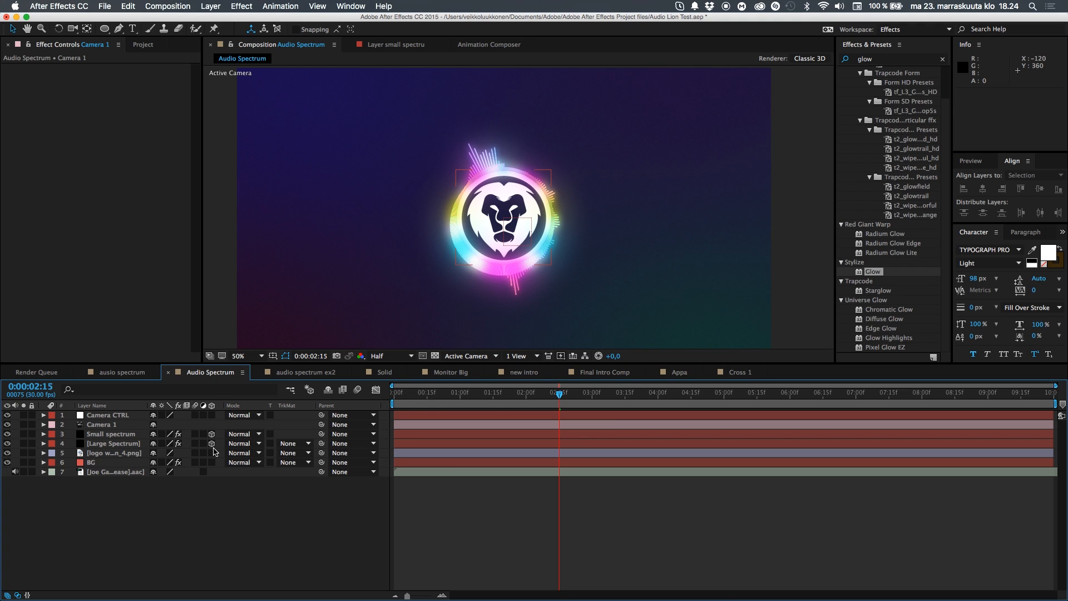
pyautogui.click(212, 453)
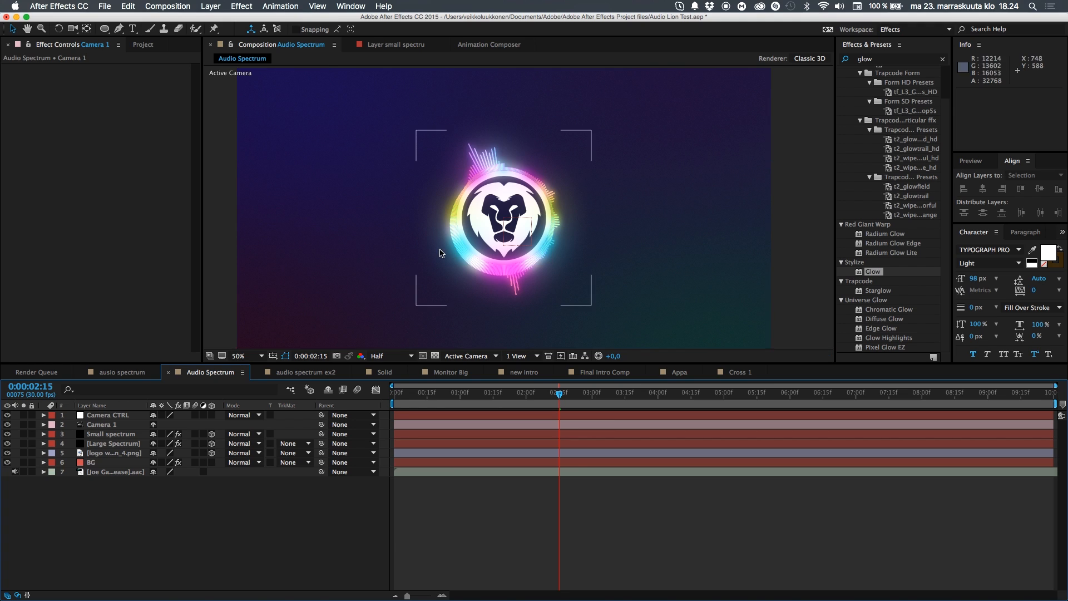
# - Parent the Small spectrum, Large Spectrum and logo layers to the Camera CTRL null
pyautogui.click(495, 178)
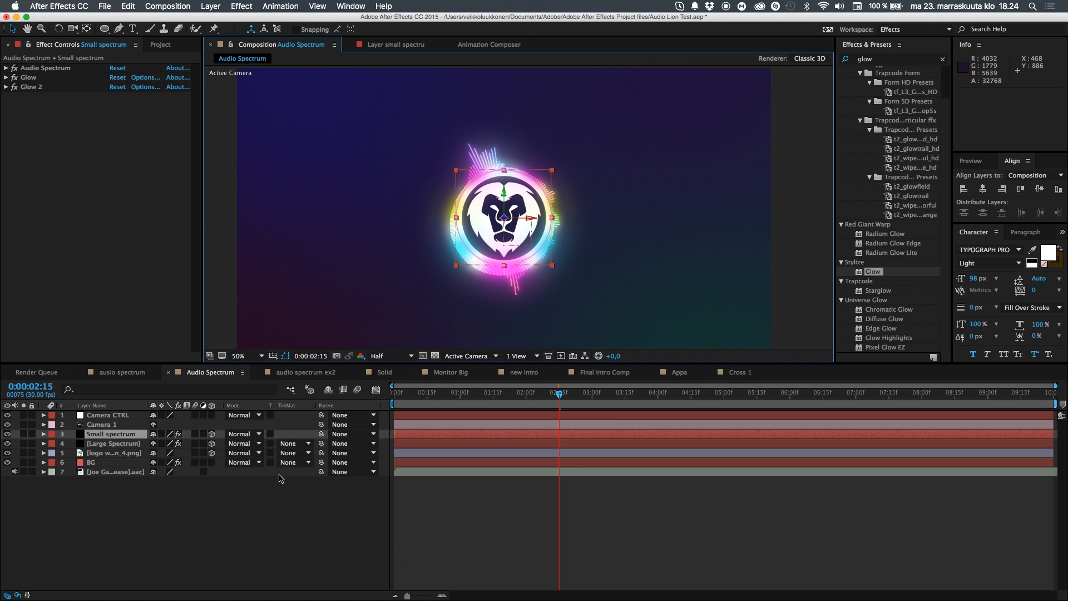
pyautogui.click(194, 535)
pyautogui.click(131, 434)
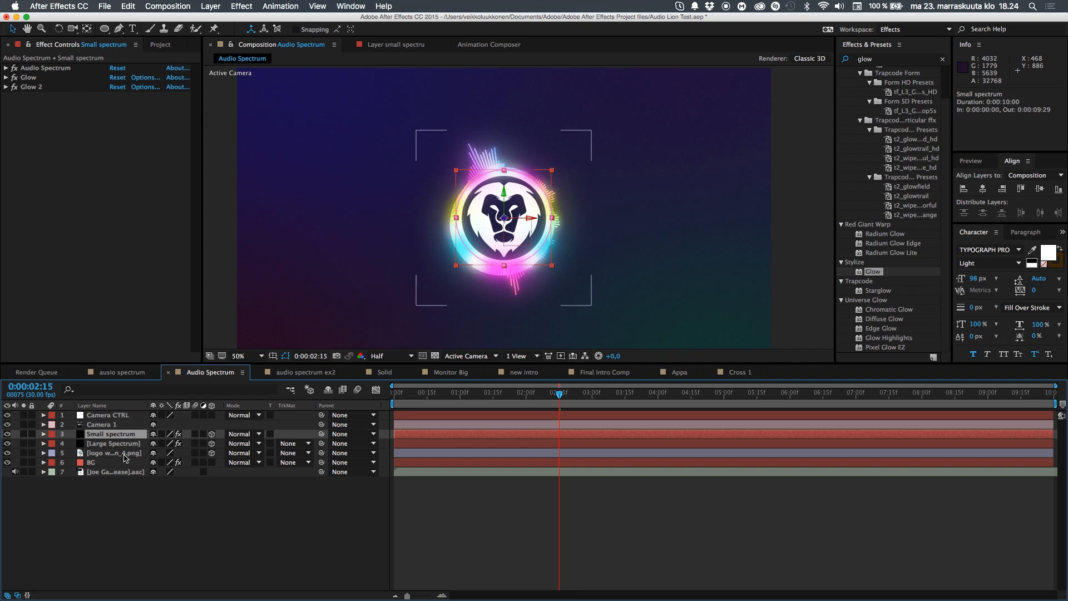
pyautogui.keyDown('shift'); pyautogui.click(124, 453); pyautogui.keyUp('shift')
pyautogui.click(195, 453)
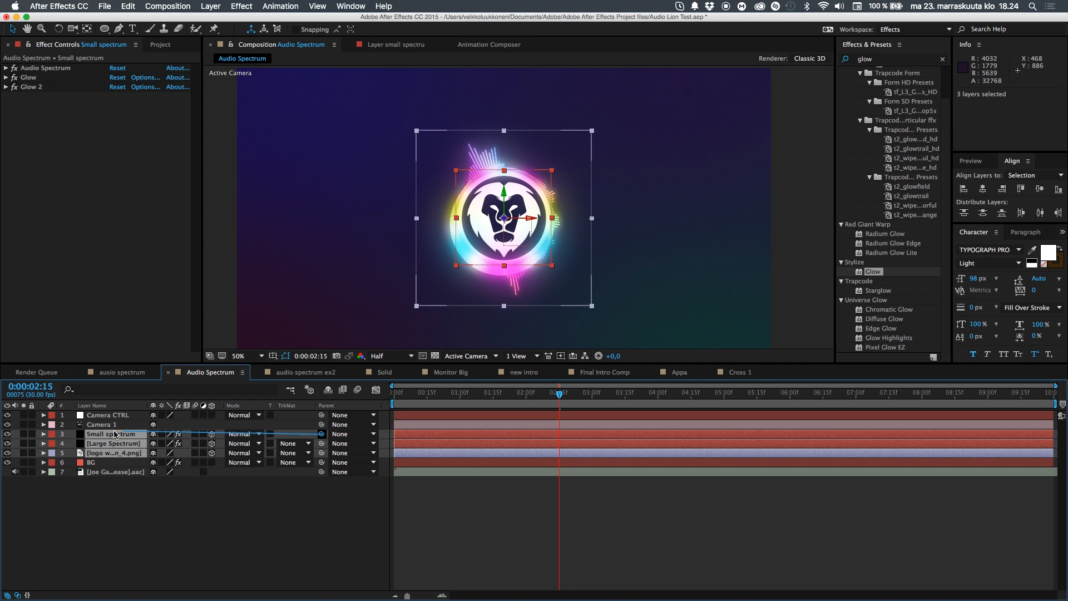
pyautogui.moveTo(114, 433); pyautogui.dragTo(106, 416)
pyautogui.click(171, 531)
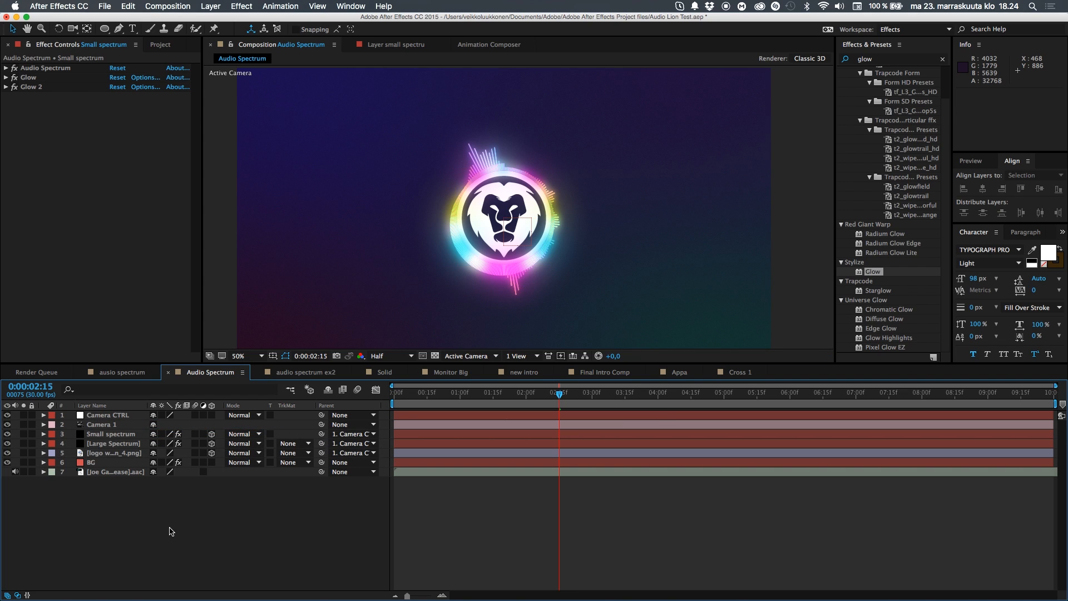
# - Scale the Camera CTRL null to 115% to enlarge the logo and both spectrums together
pyautogui.click(134, 418)
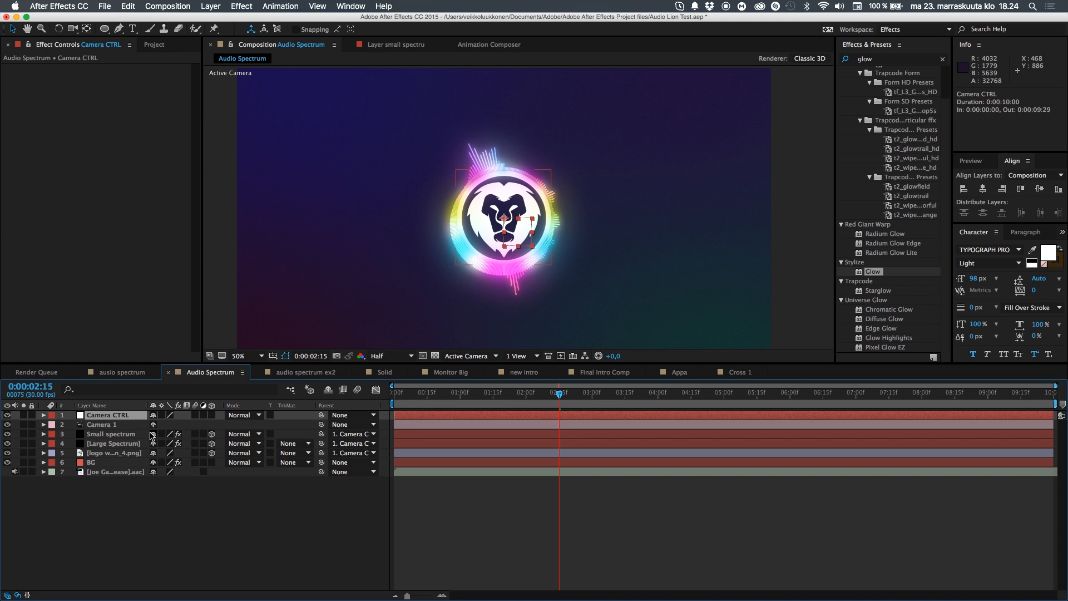
pyautogui.press('s')
pyautogui.moveTo(167, 428)
pyautogui.mouseDown()
pyautogui.moveTo(134, 418)
pyautogui.moveTo(170, 418)
pyautogui.mouseUp()
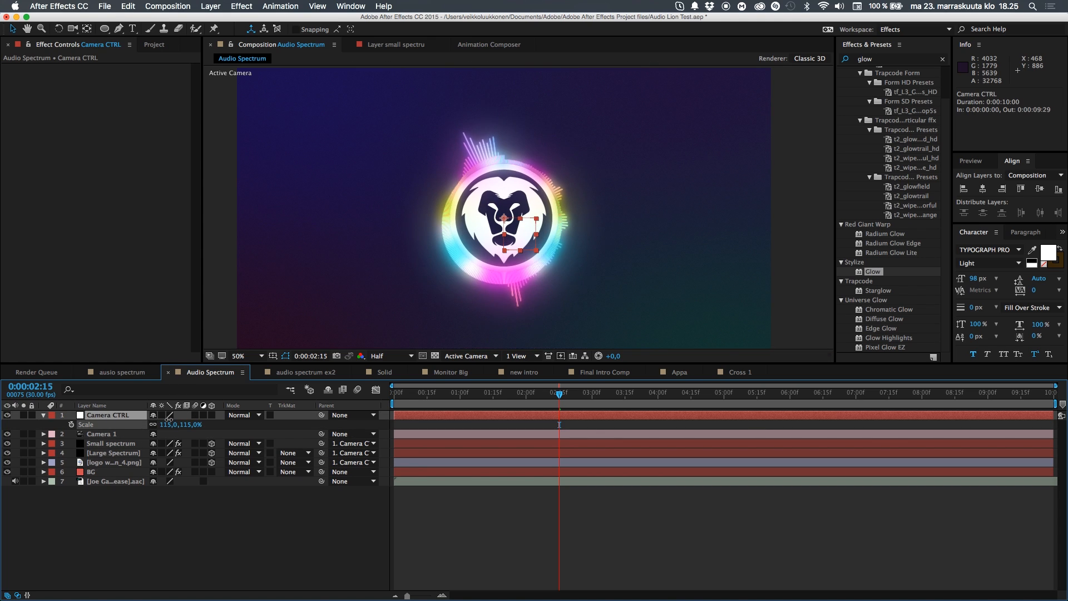
# - Try repositioning the Small spectrum on its own and the Camera CTRL null, undoing each move
pyautogui.moveTo(525, 173); pyautogui.dragTo(484, 161)
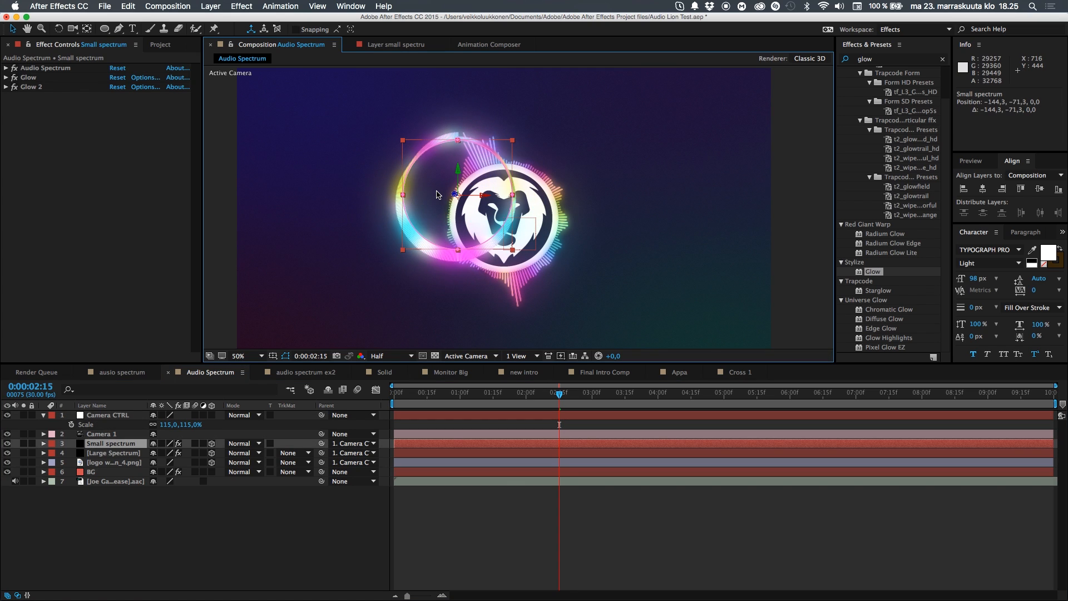
pyautogui.press('super+z')
pyautogui.click(175, 572)
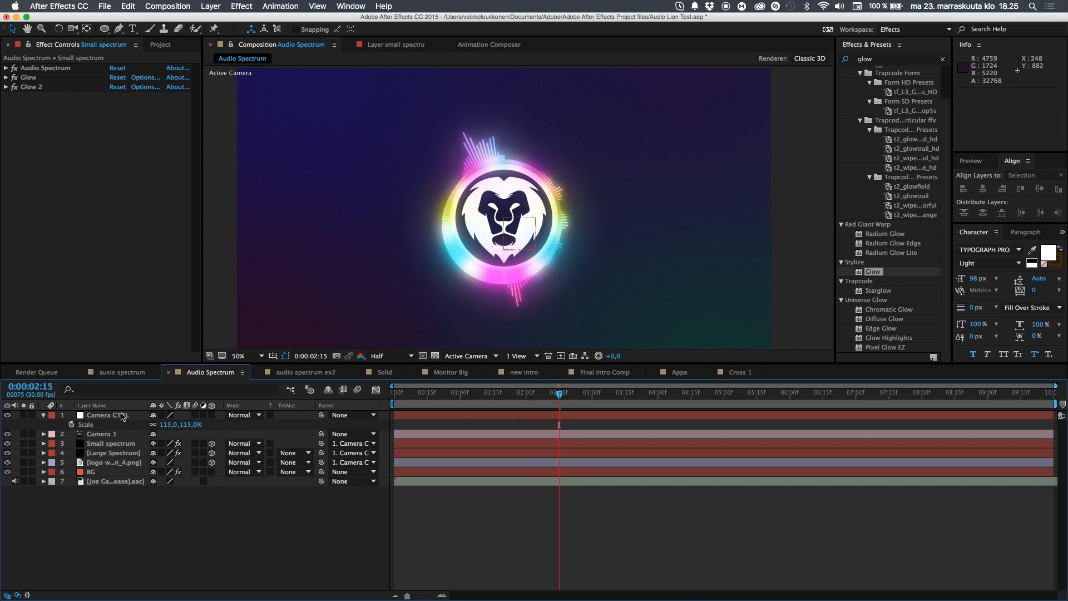
pyautogui.click(119, 414)
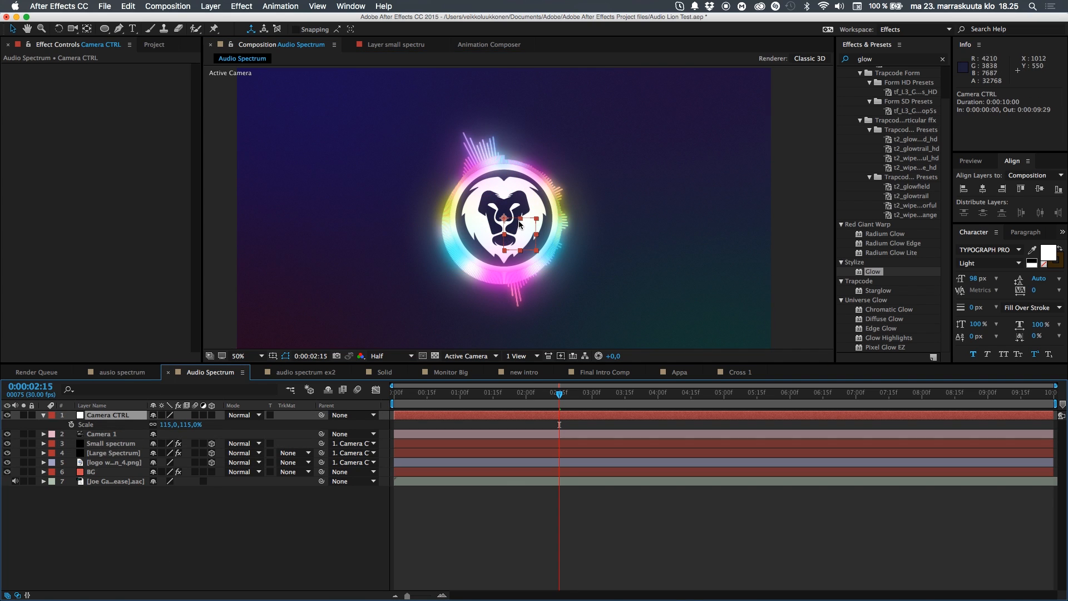
pyautogui.moveTo(519, 224)
pyautogui.mouseDown()
pyautogui.moveTo(445, 220)
pyautogui.moveTo(427, 241)
pyautogui.moveTo(537, 221)
pyautogui.mouseUp()
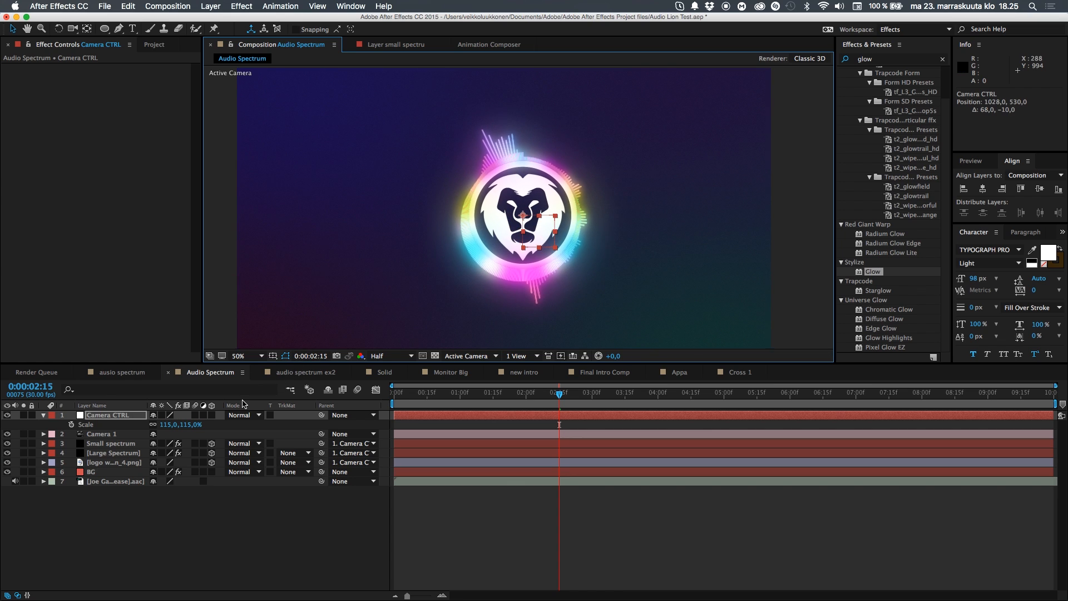
pyautogui.press('super+z')
# - Make Camera CTRL a 3D layer, move it to about 918, 470, and try its Y Rotation before setting it to 0°
pyautogui.click(211, 415)
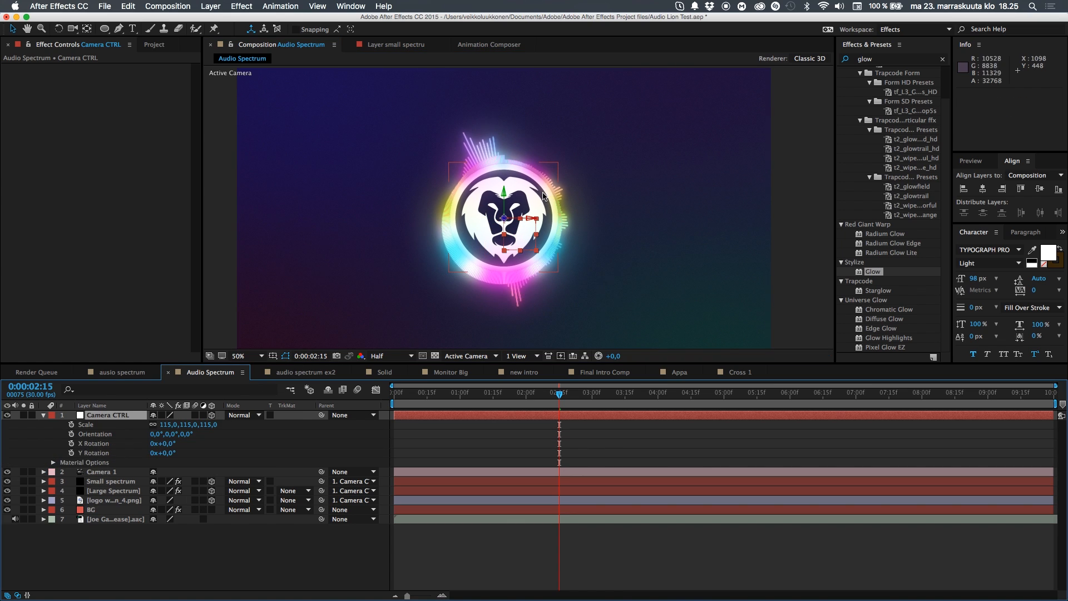
pyautogui.moveTo(531, 221); pyautogui.dragTo(519, 201)
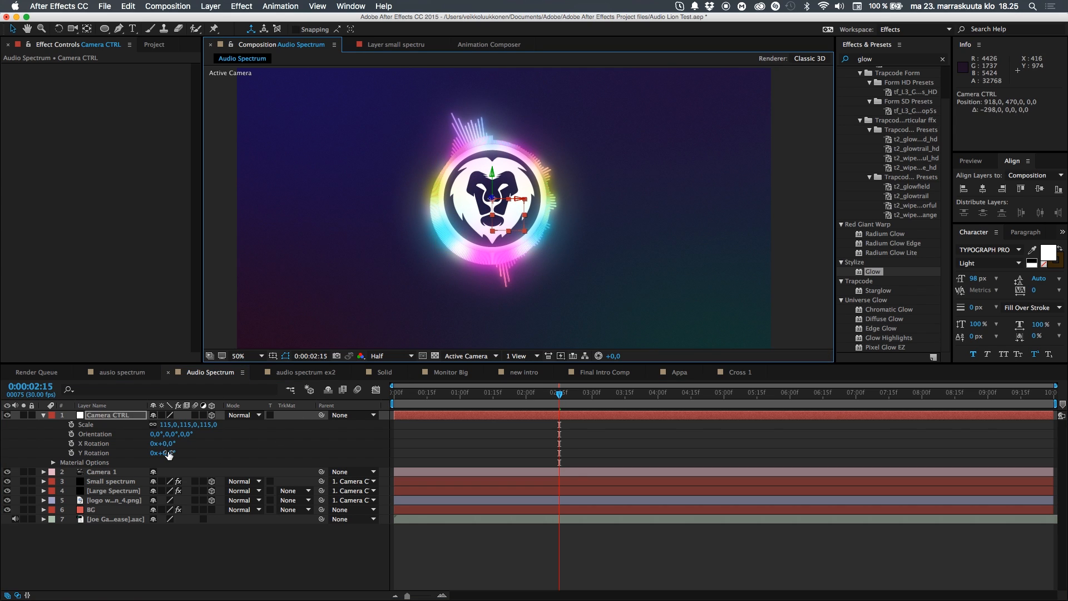
pyautogui.moveTo(169, 454)
pyautogui.mouseDown()
pyautogui.moveTo(119, 457)
pyautogui.moveTo(217, 450)
pyautogui.moveTo(155, 454)
pyautogui.moveTo(202, 447)
pyautogui.moveTo(168, 448)
pyautogui.mouseUp()
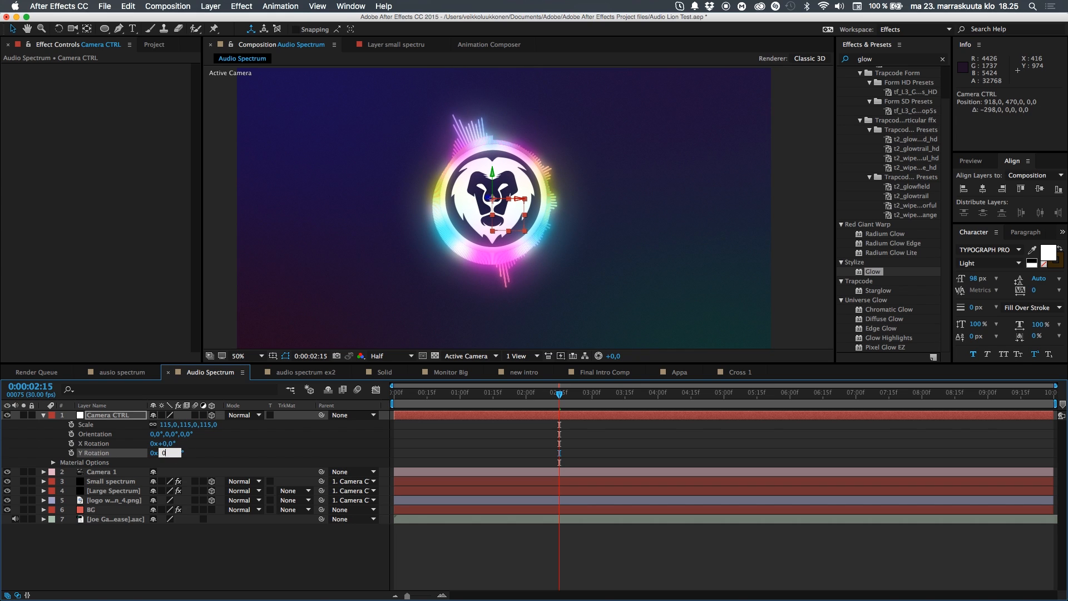
pyautogui.press('Return')
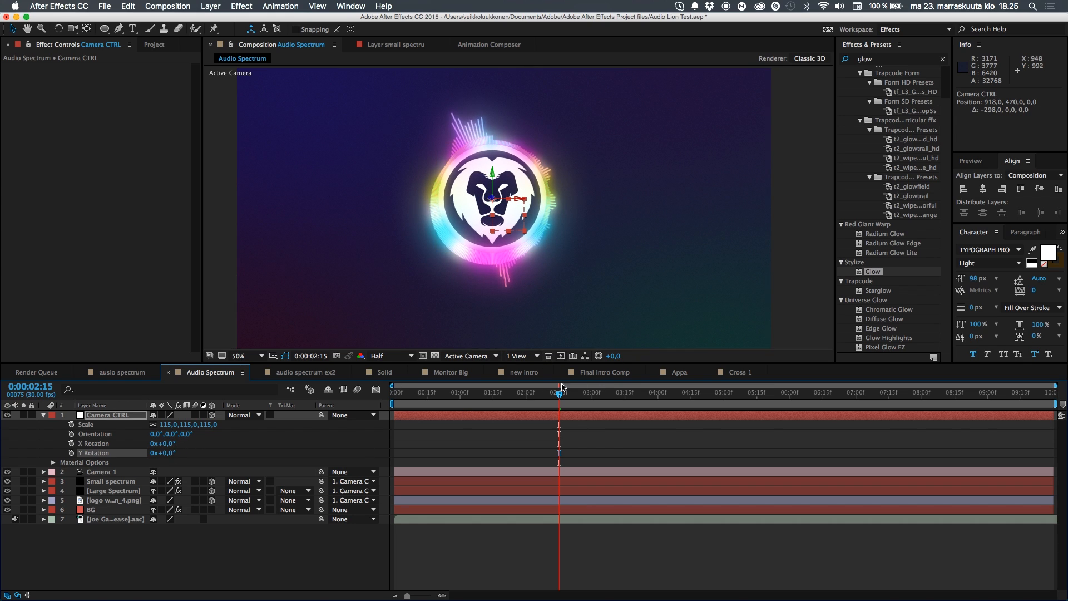
# - Keyframe Camera CTRL's Y Rotation to 0° at 0:00:01:14, -30° at 0:00:03:26 and 36° at 0:00:06:11
pyautogui.click(491, 394)
pyautogui.click(212, 492)
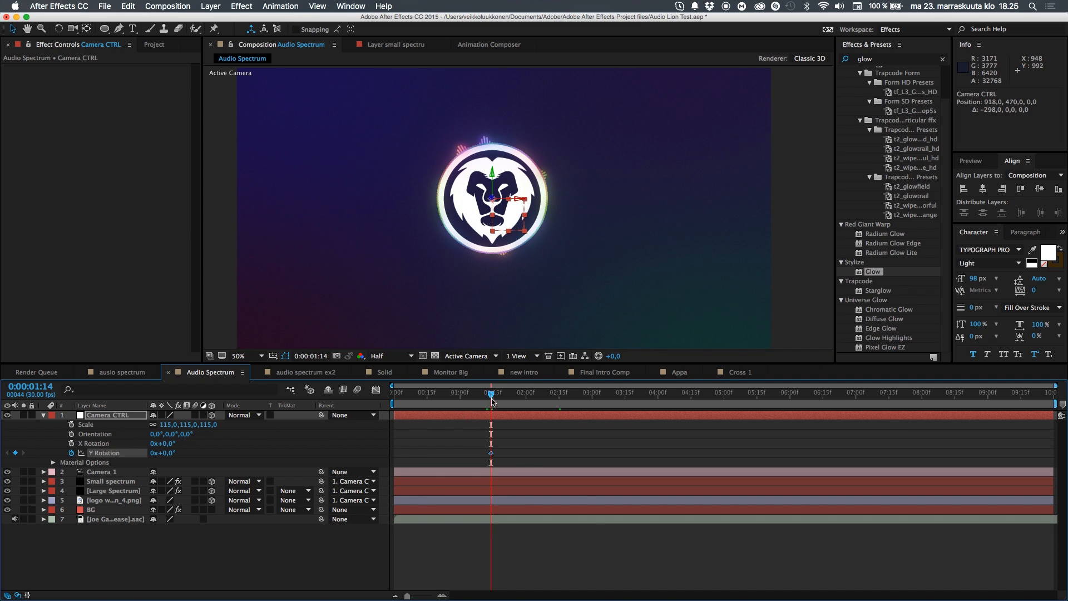
pyautogui.moveTo(491, 396); pyautogui.dragTo(649, 395)
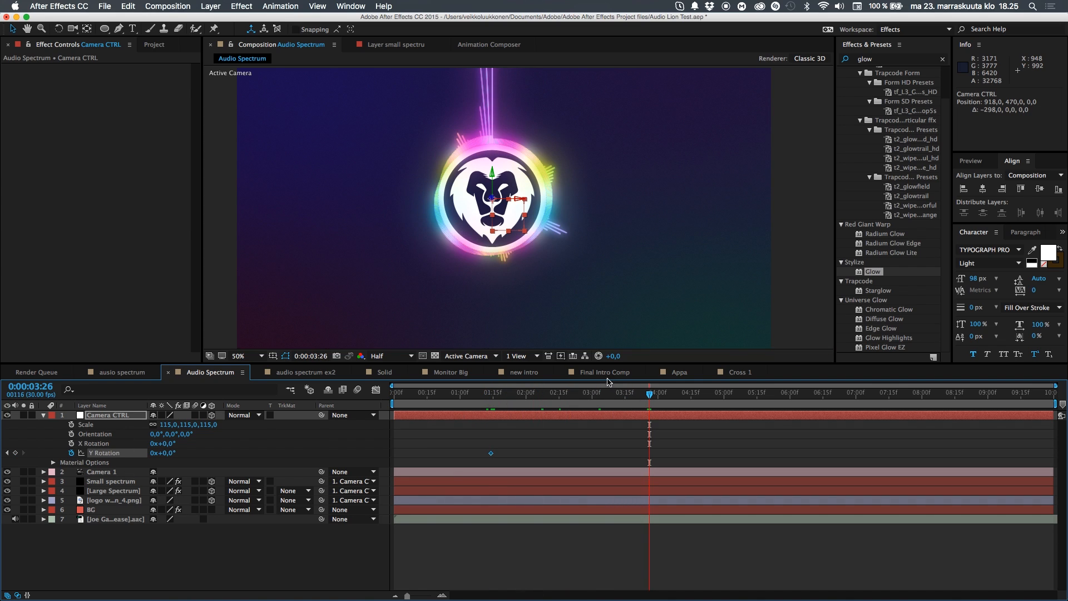
pyautogui.moveTo(169, 458)
pyautogui.mouseDown()
pyautogui.moveTo(136, 455)
pyautogui.moveTo(154, 456)
pyautogui.mouseUp()
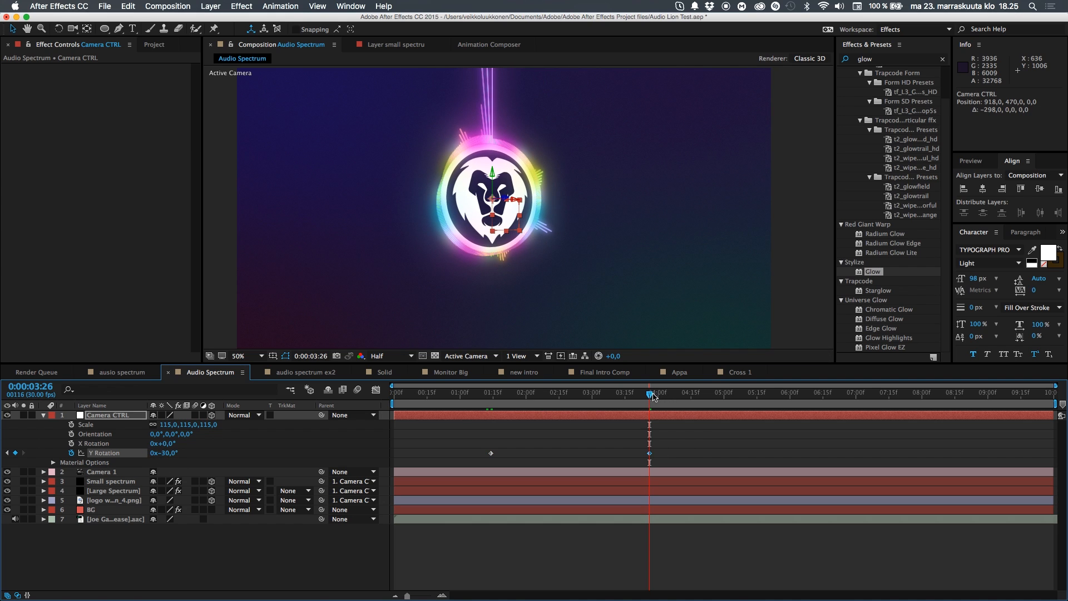
pyautogui.moveTo(653, 396); pyautogui.dragTo(813, 395)
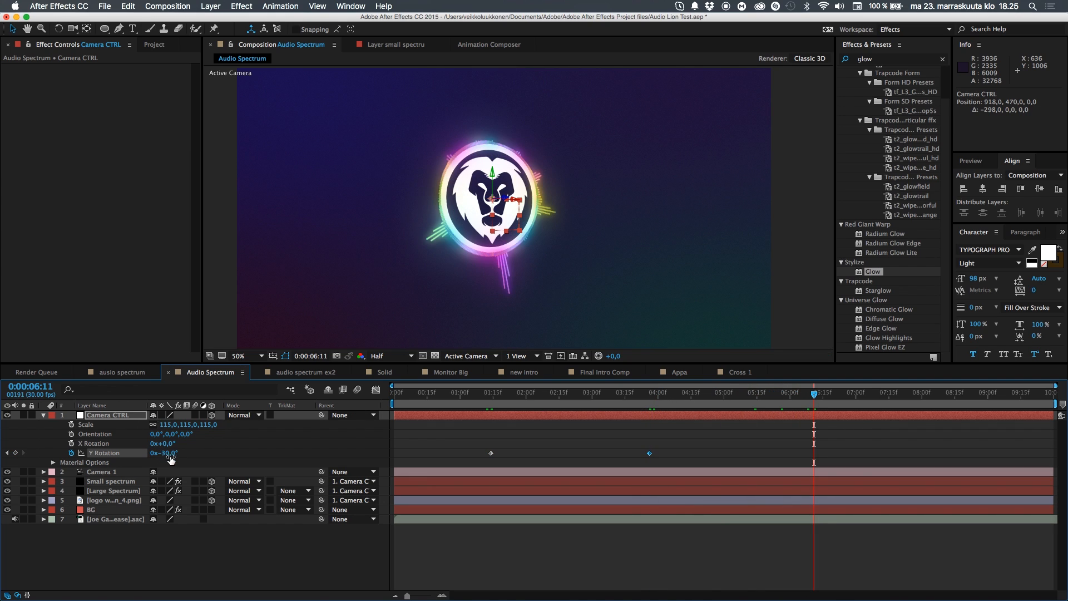
pyautogui.moveTo(171, 459); pyautogui.dragTo(229, 448)
# - Scrub and play back the Y Rotation animation starting from the first keyframe
pyautogui.moveTo(492, 396); pyautogui.dragTo(685, 401)
pyautogui.press('space')
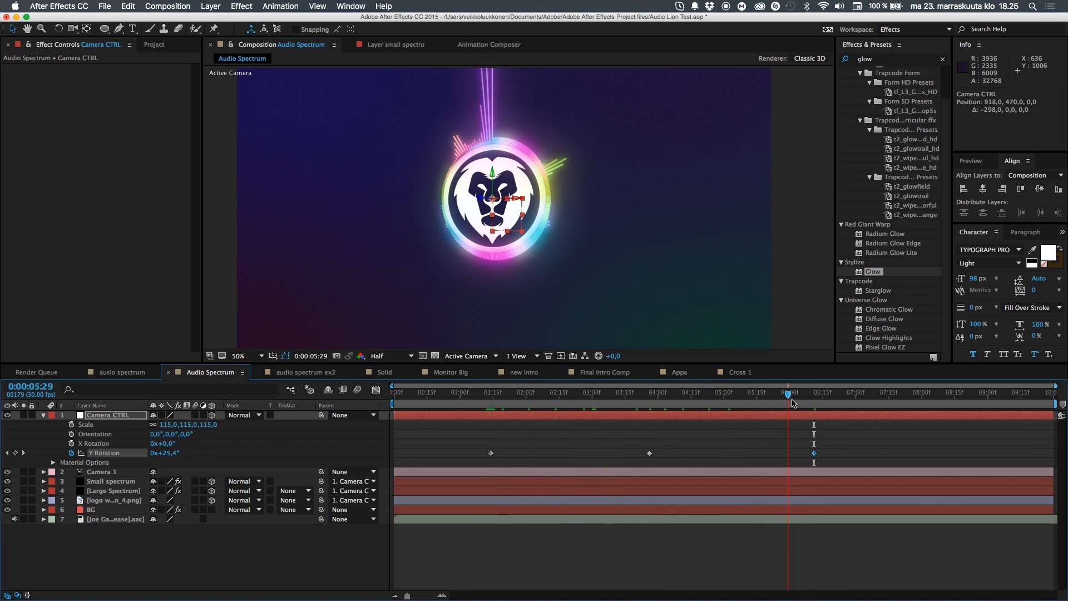
pyautogui.press('space')
# - Apply Easy Ease to all three of Camera CTRL's Y Rotation keyframes
pyautogui.moveTo(482, 441); pyautogui.dragTo(832, 467)
pyautogui.press('F9')
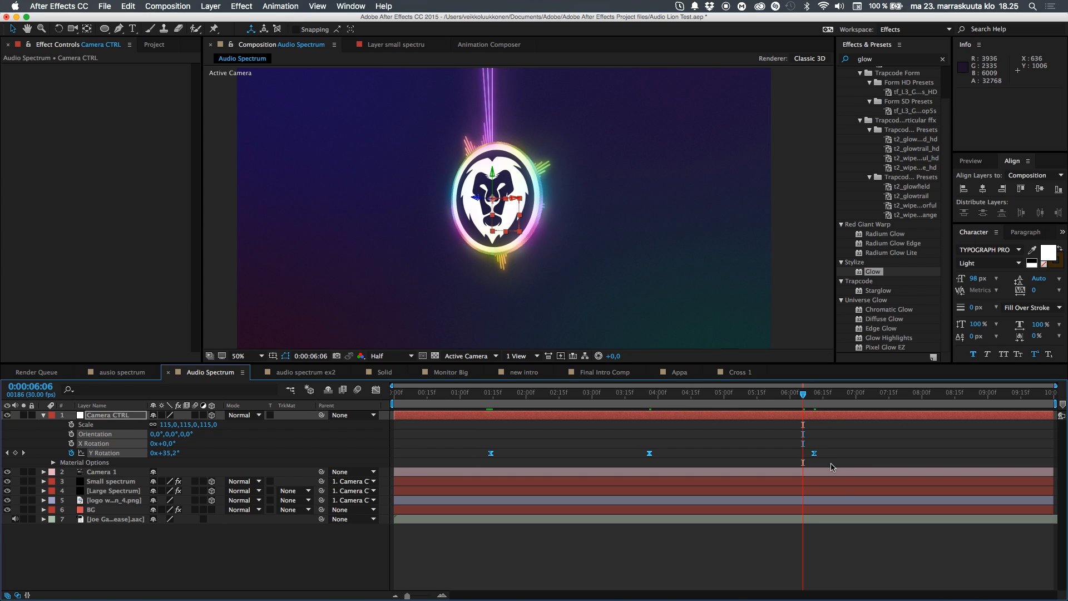
pyautogui.click(871, 454)
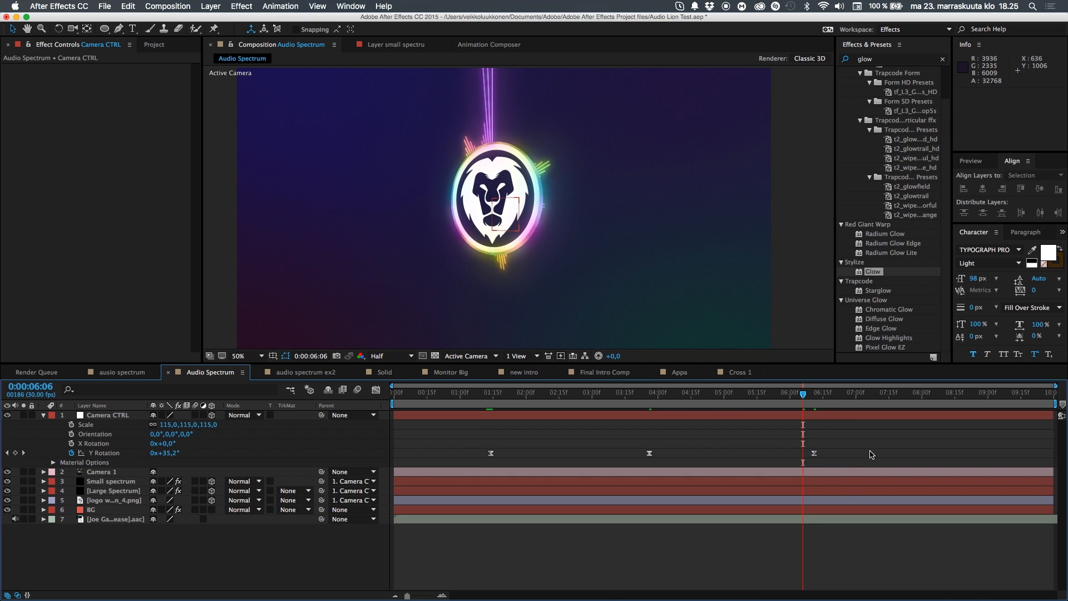
pyautogui.rightClick(814, 455)
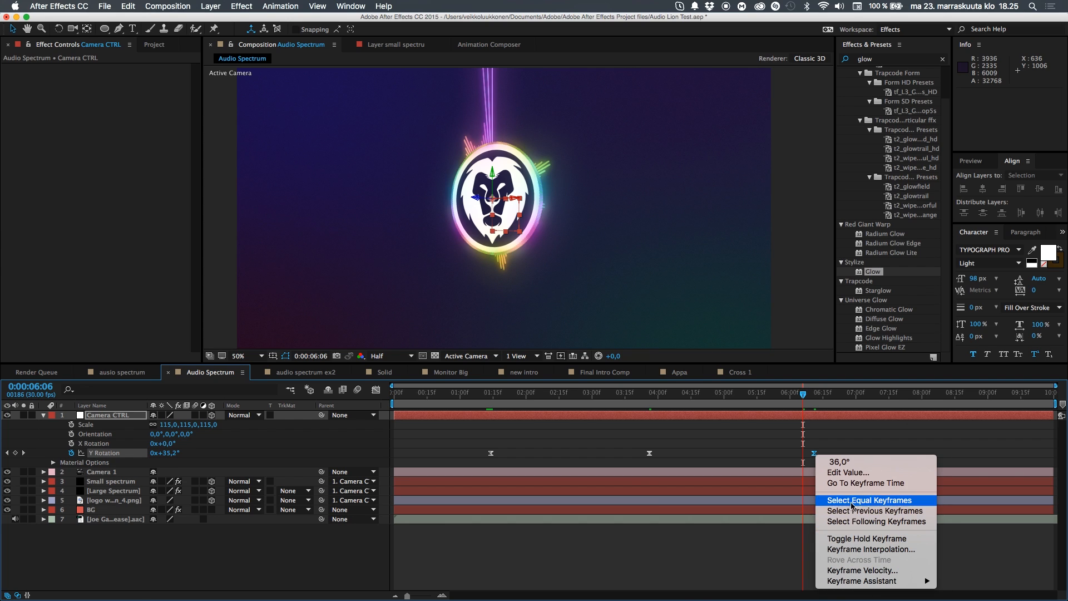
pyautogui.moveTo(852, 583)
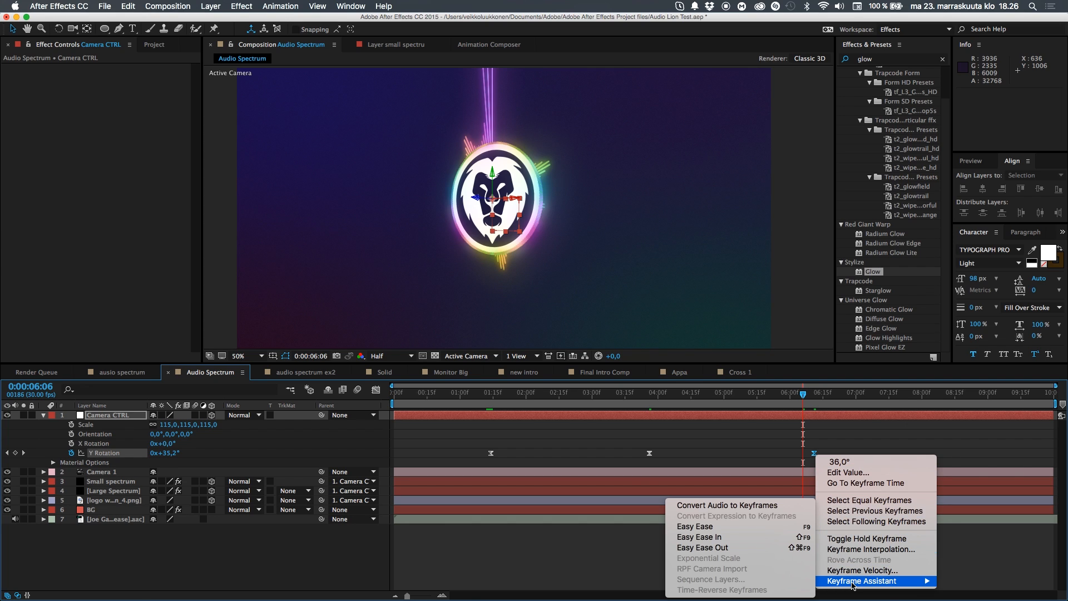
pyautogui.click(734, 527)
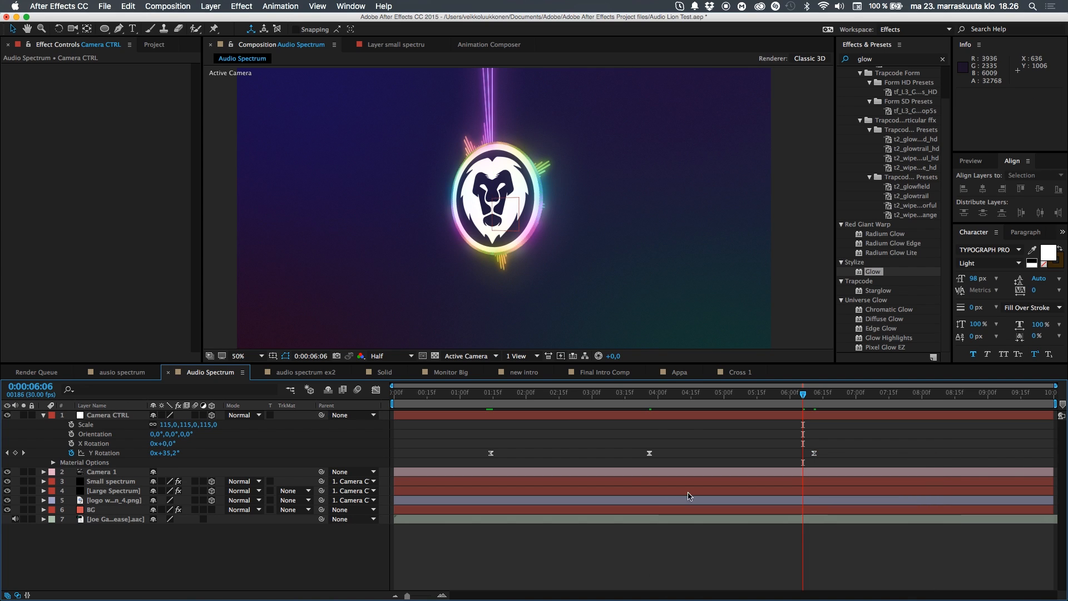
# - Keyframe Camera CTRL's X Rotation to 0° at 0:00:01:14, 24° at 0:00:05:01 and 0° at 0:00:06:11
pyautogui.moveTo(489, 398); pyautogui.dragTo(491, 423)
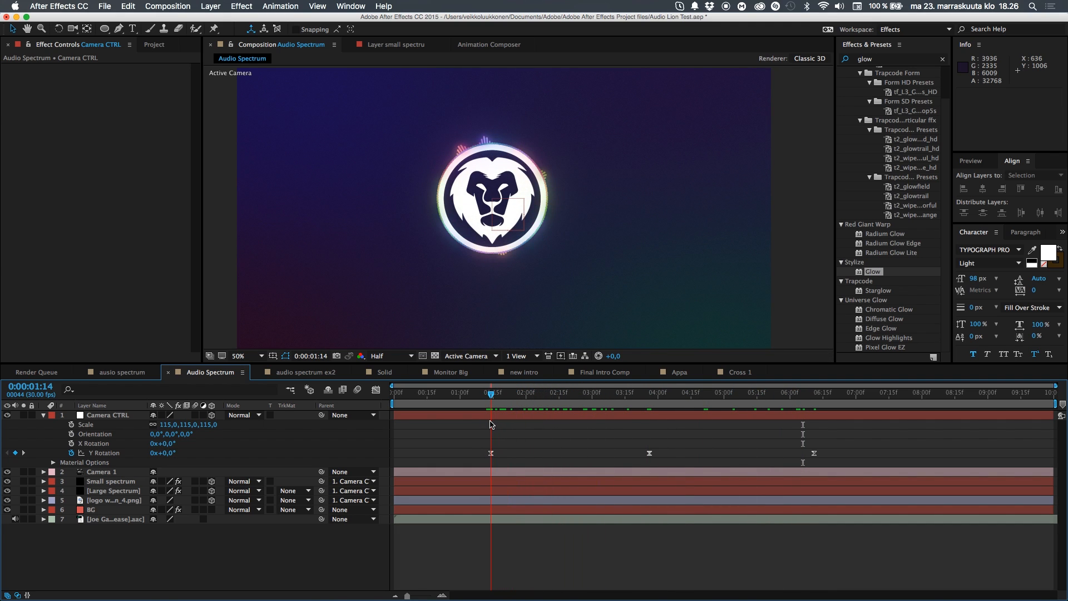
pyautogui.click(71, 444)
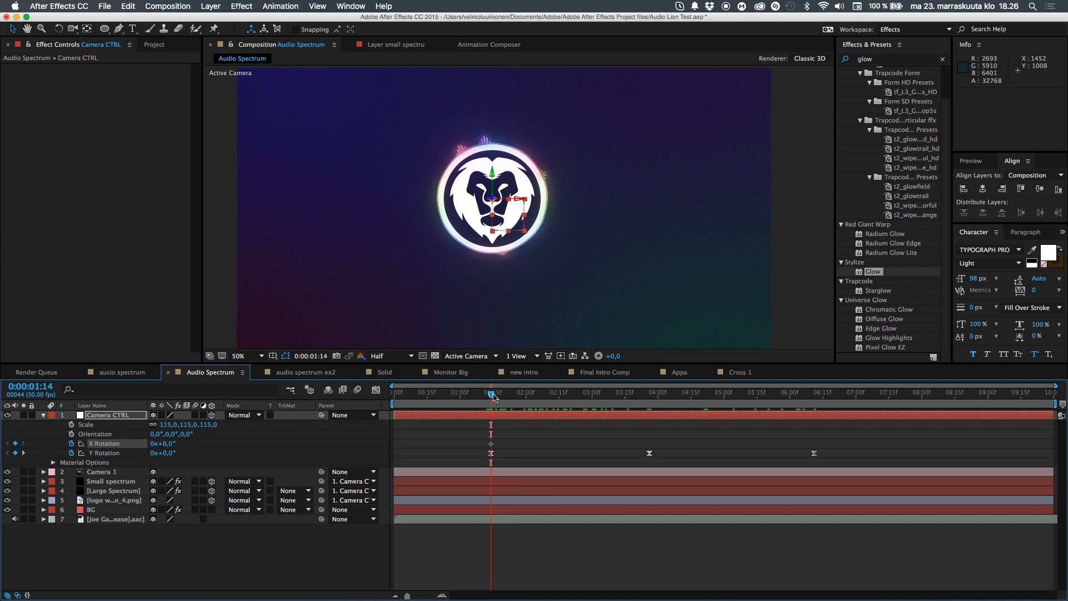
pyautogui.moveTo(492, 396); pyautogui.dragTo(726, 396)
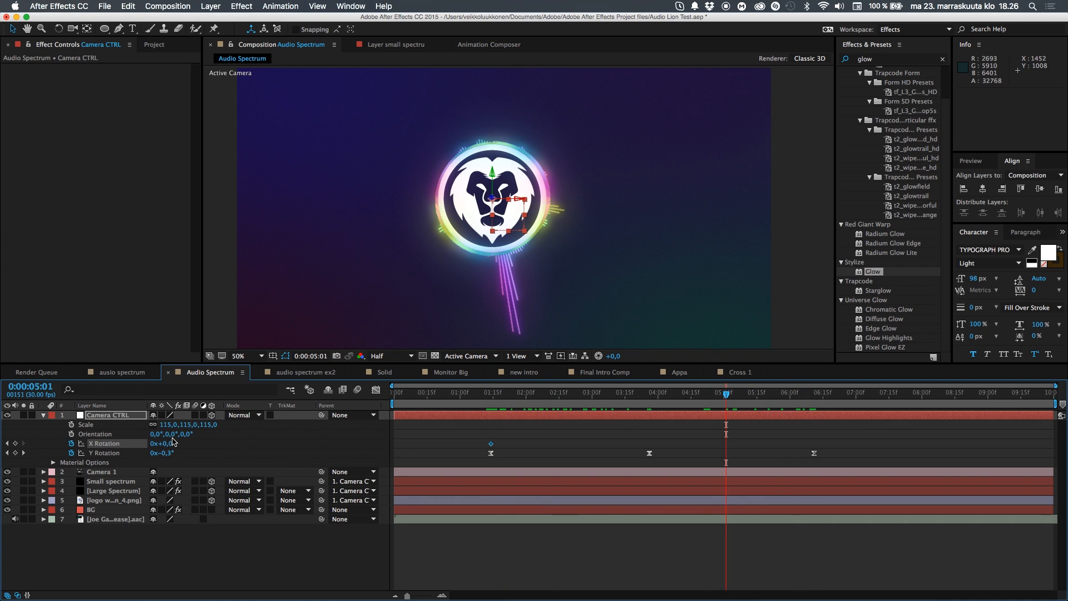
pyautogui.moveTo(167, 444); pyautogui.dragTo(180, 444)
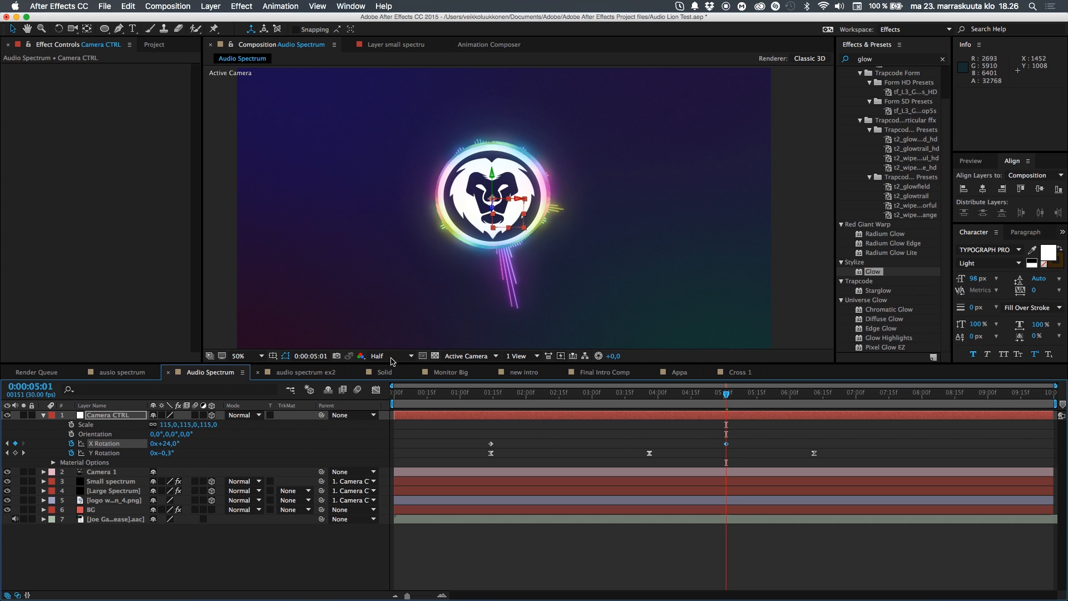
pyautogui.moveTo(727, 396); pyautogui.dragTo(816, 396)
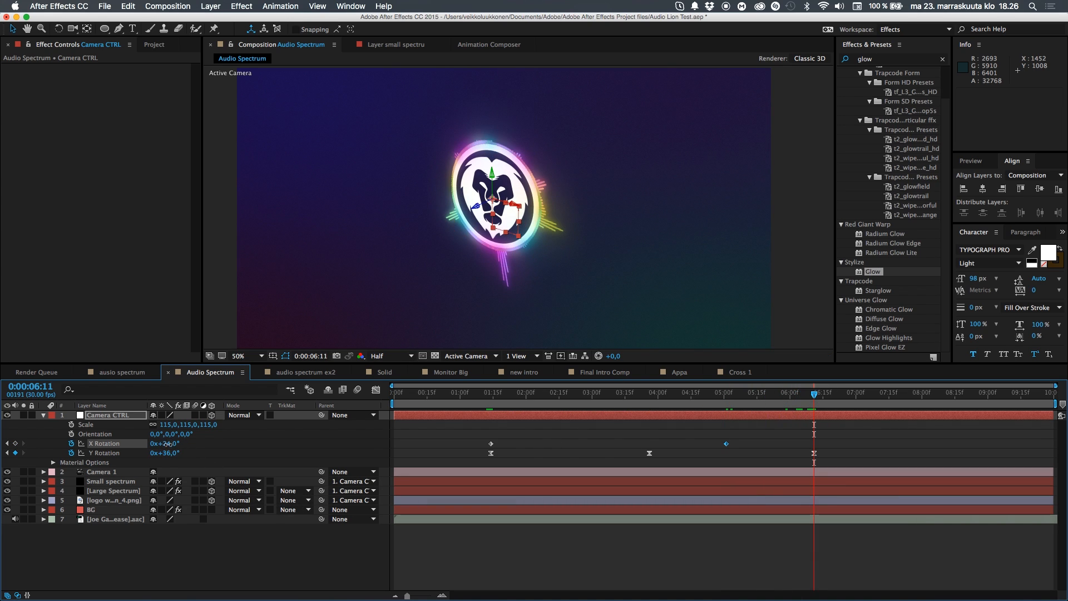
pyautogui.press('Return')
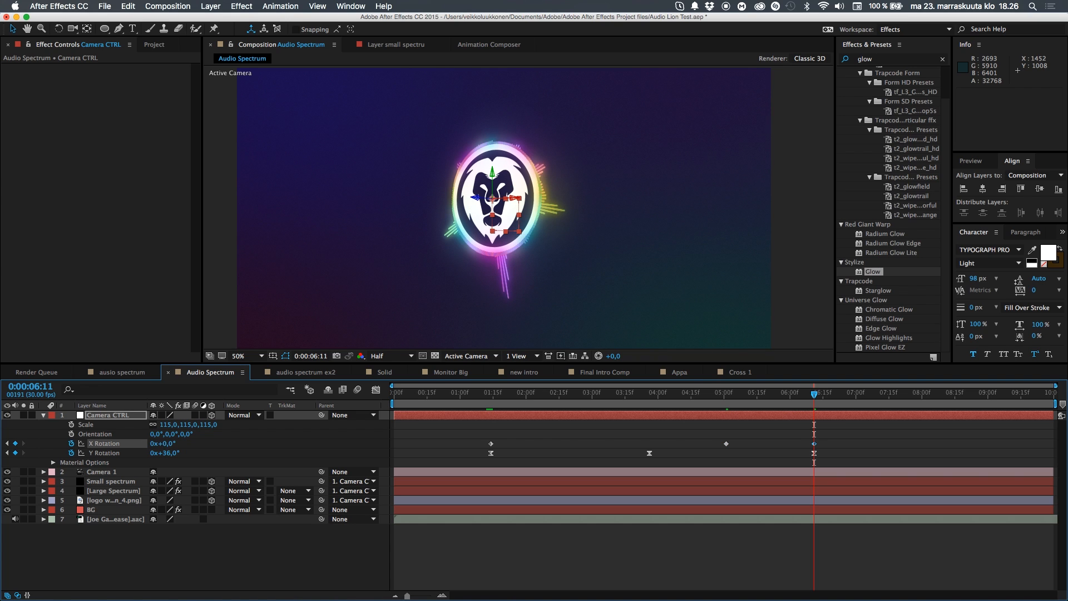
# - Set Camera CTRL's Scale to 209%, keyframe it at 0:00:01:14, and show all of the layer's keyframed properties
pyautogui.moveTo(490, 396); pyautogui.dragTo(515, 426)
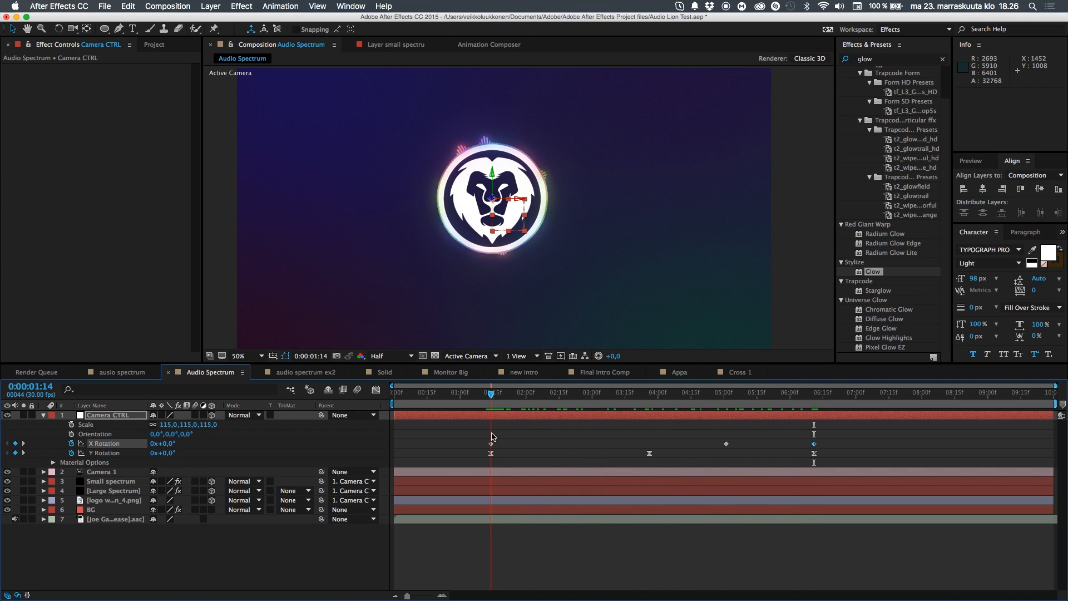
pyautogui.press('j')
pyautogui.press('s')
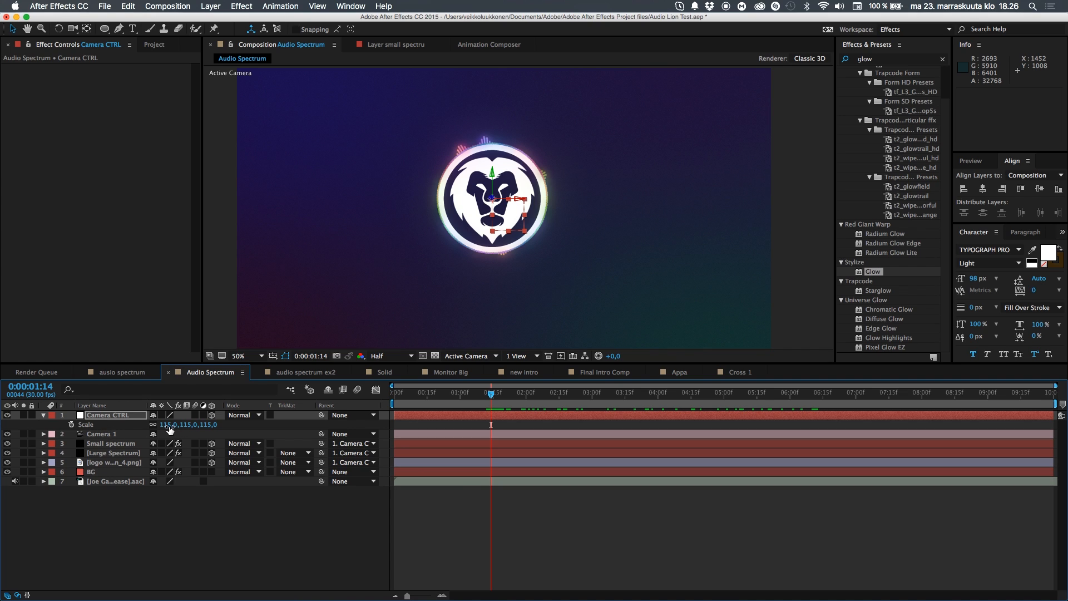
pyautogui.moveTo(170, 428); pyautogui.dragTo(213, 417)
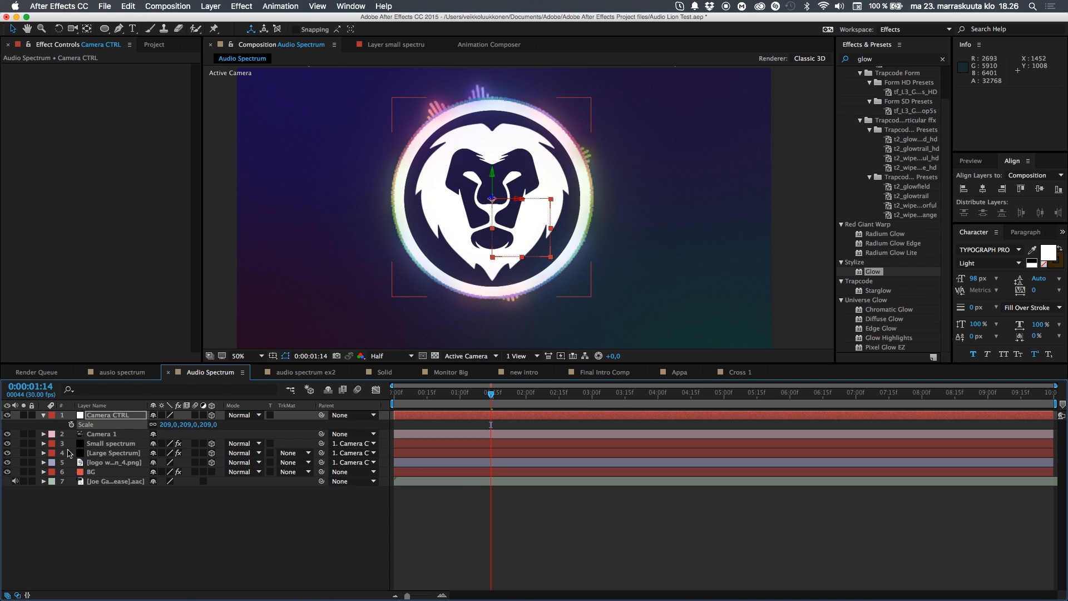
pyautogui.click(71, 424)
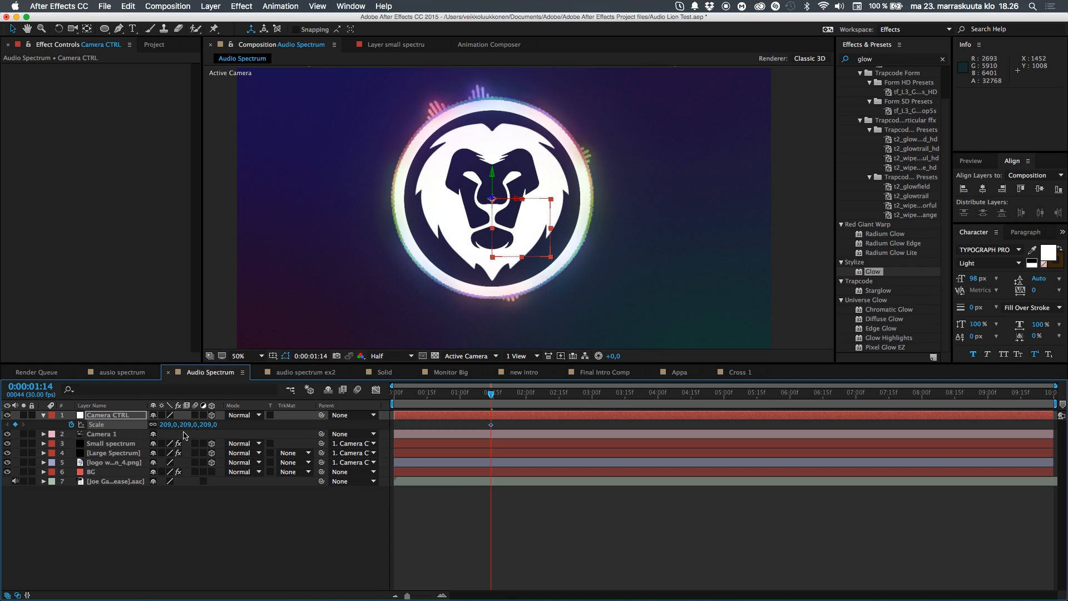
pyautogui.press('u')
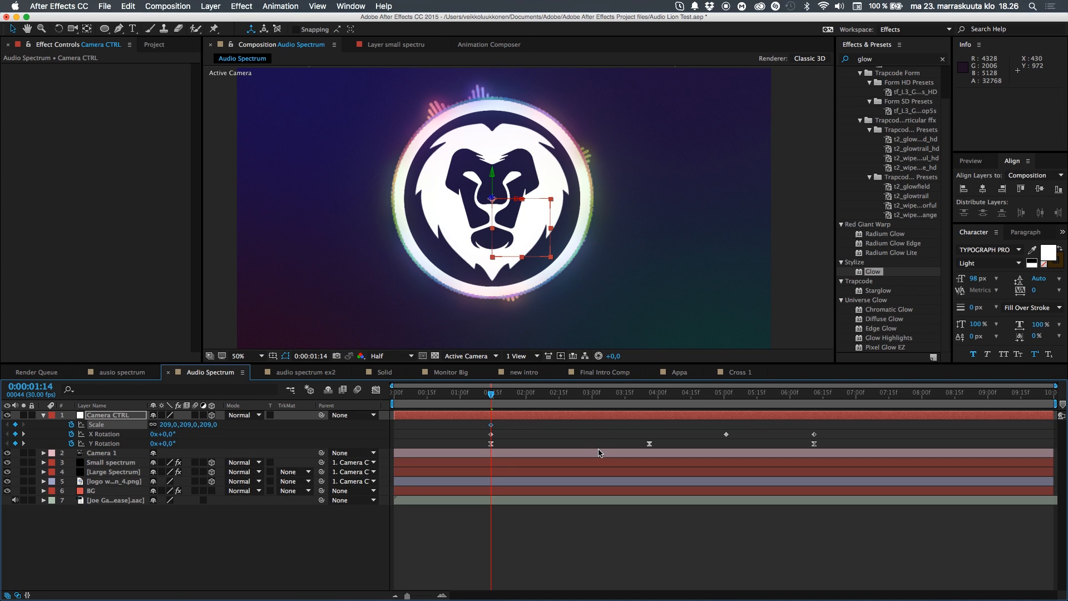
# - Keyframe Camera CTRL's Scale to 100% at 0:00:06:11 and deselect the layer
pyautogui.moveTo(492, 393); pyautogui.dragTo(814, 405)
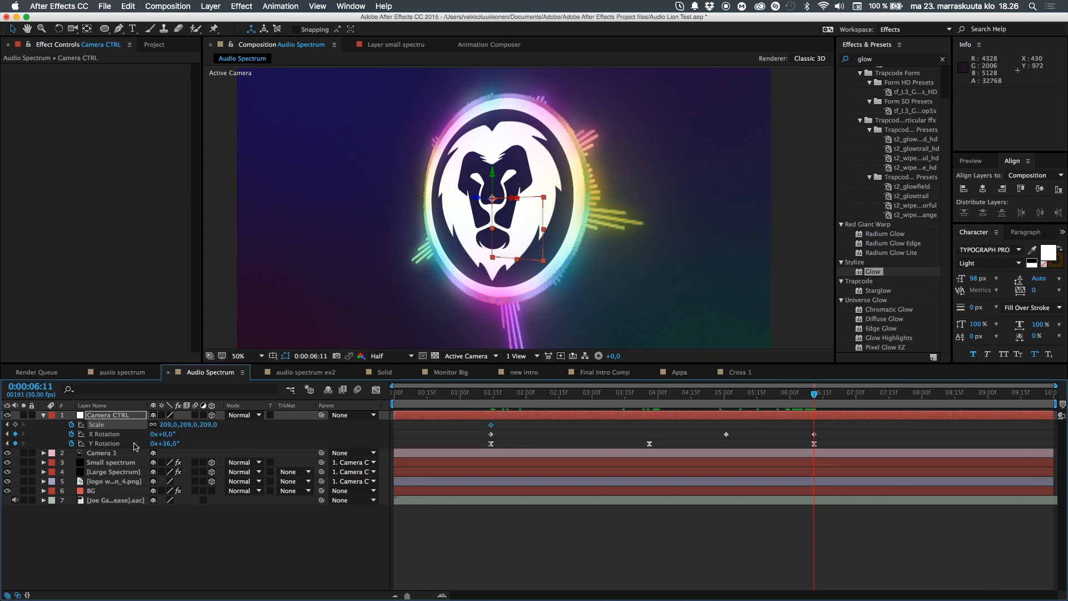
pyautogui.click(168, 426)
pyautogui.write('100')
pyautogui.press('Return')
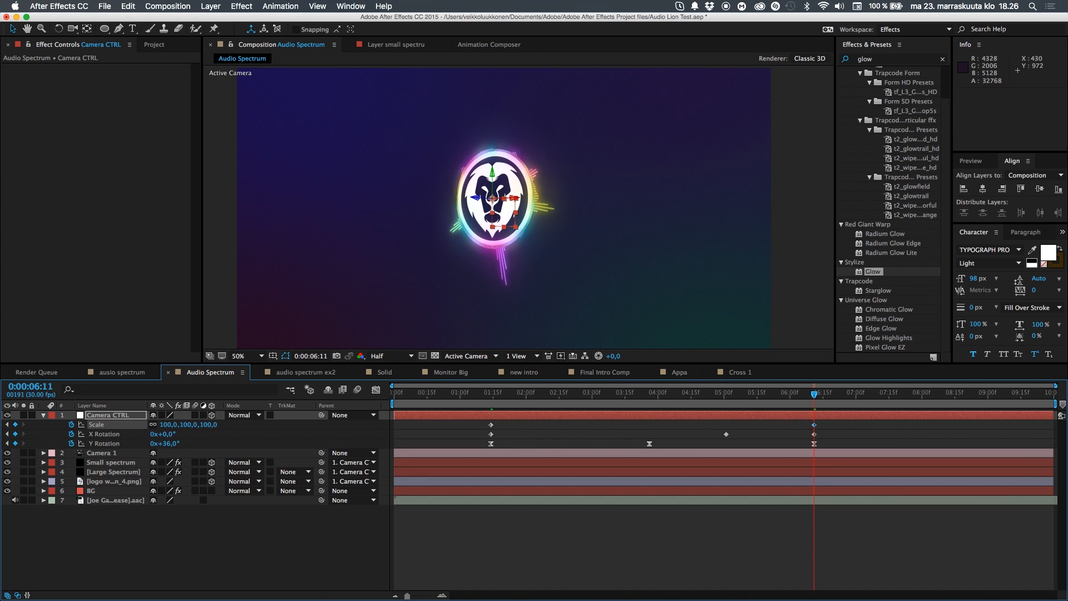
pyautogui.click(216, 565)
# - Scrub through the combined scale and rotation animation from 0:00:01:14 to 0:00:04:16
pyautogui.moveTo(492, 400); pyautogui.dragTo(694, 436)
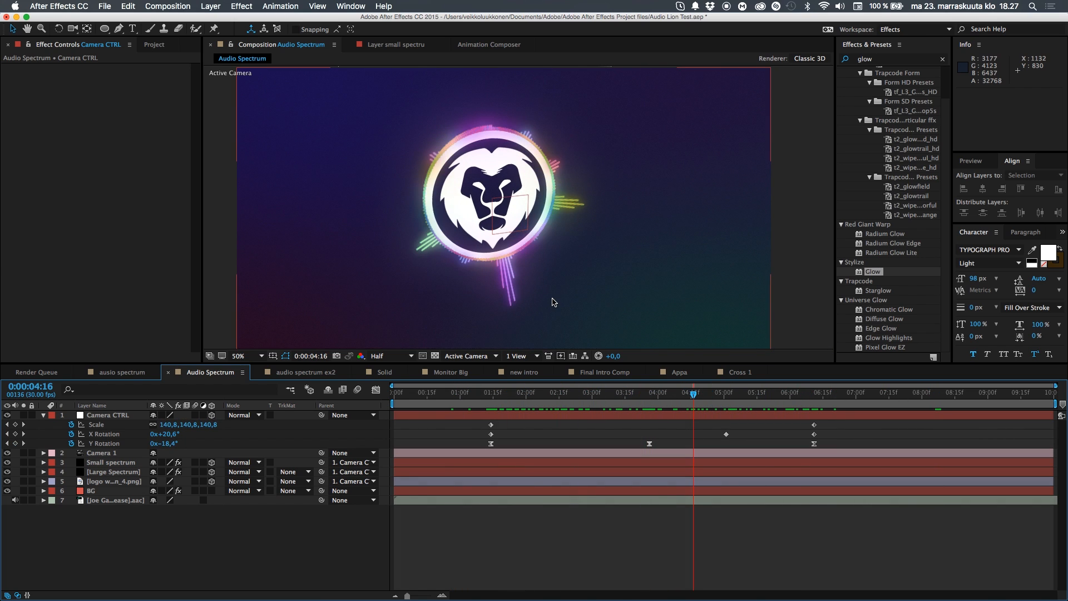
pyautogui.press('space')
pyautogui.moveTo(549, 230); pyautogui.dragTo(545, 275)
pyautogui.press('space')
pyautogui.moveTo(554, 229); pyautogui.dragTo(575, 150)
# - Set the Large Spectrum's Audio Spectrum Softness to 0%, undo the last extra value change, and deselect the layer
pyautogui.click(109, 462)
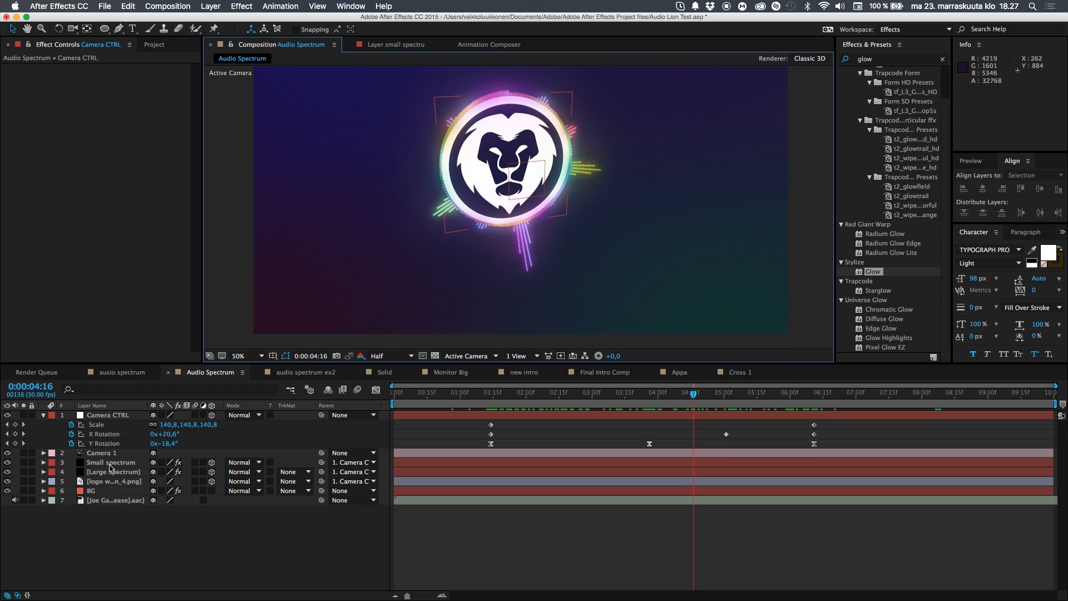
pyautogui.click(105, 472)
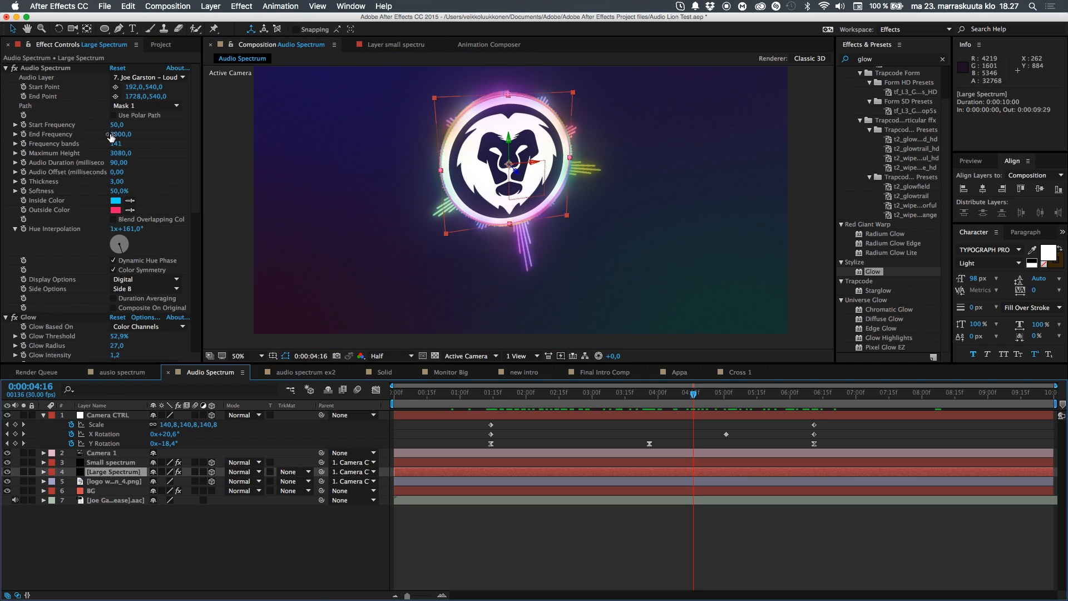
pyautogui.scroll(-3, 78, 203)
pyautogui.scroll(3, 127, 203)
pyautogui.moveTo(116, 186); pyautogui.dragTo(67, 186)
pyautogui.press('super+z')
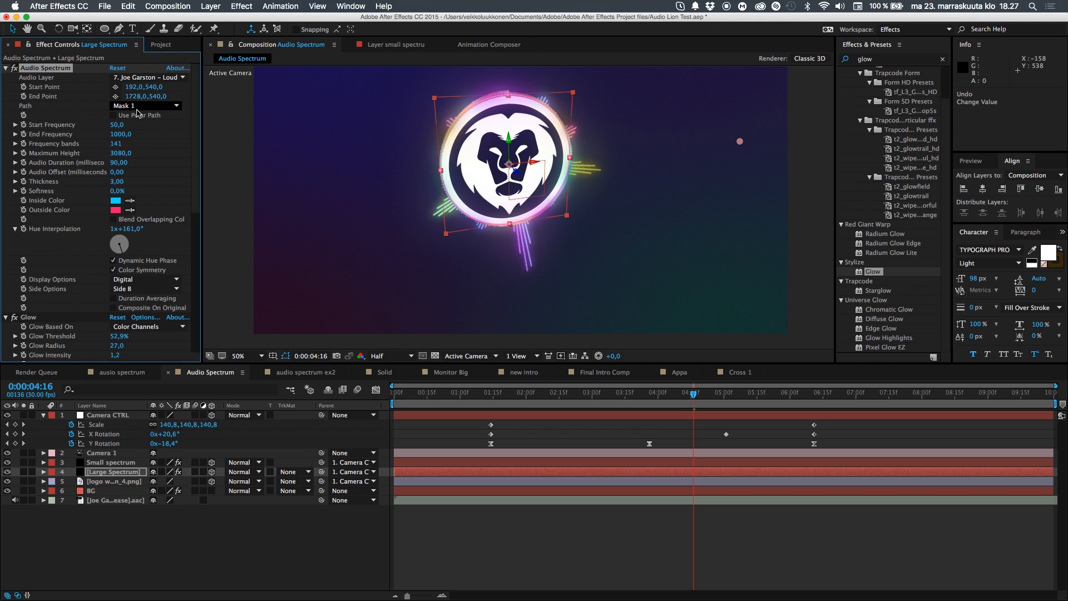
pyautogui.click(132, 549)
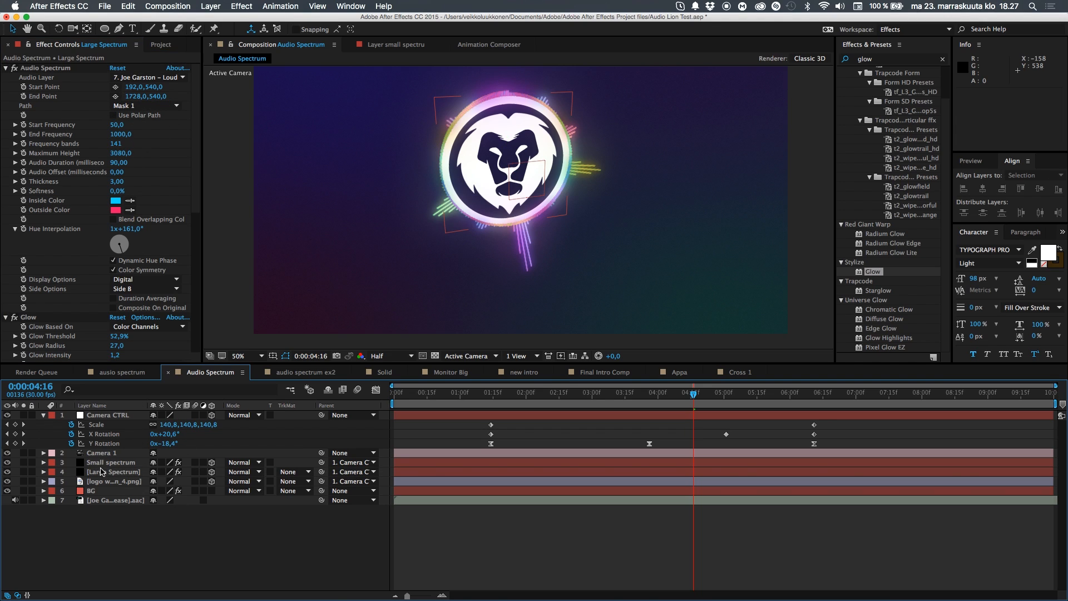
# - Draw a closed, nine-point zigzag mask with the Pen tool on the Large Spectrum layer, spanning the composition around and below the logo
pyautogui.click(108, 470)
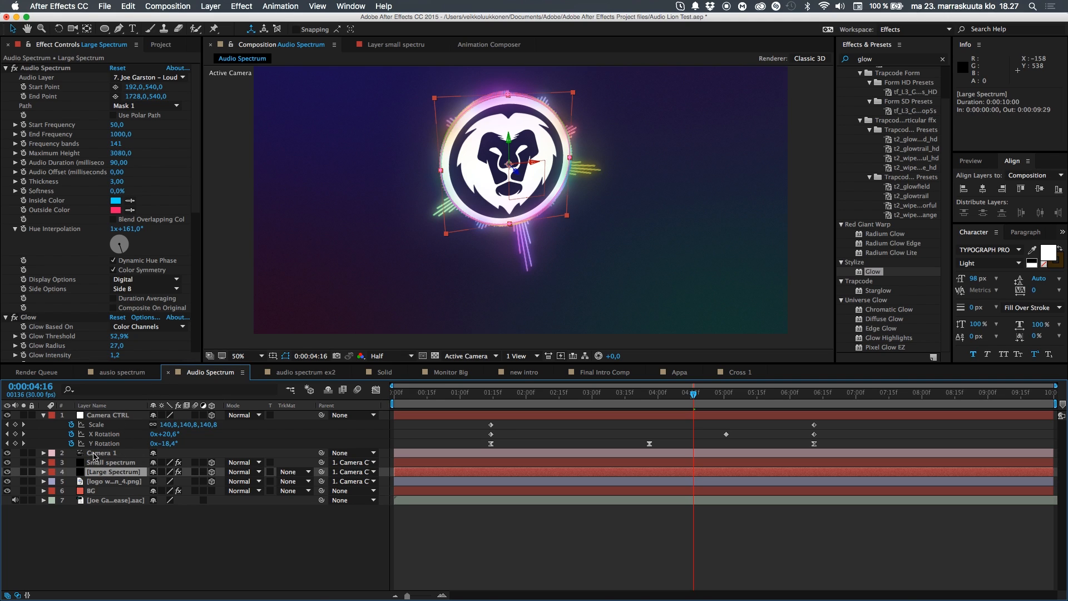
pyautogui.press('m')
pyautogui.press('m')
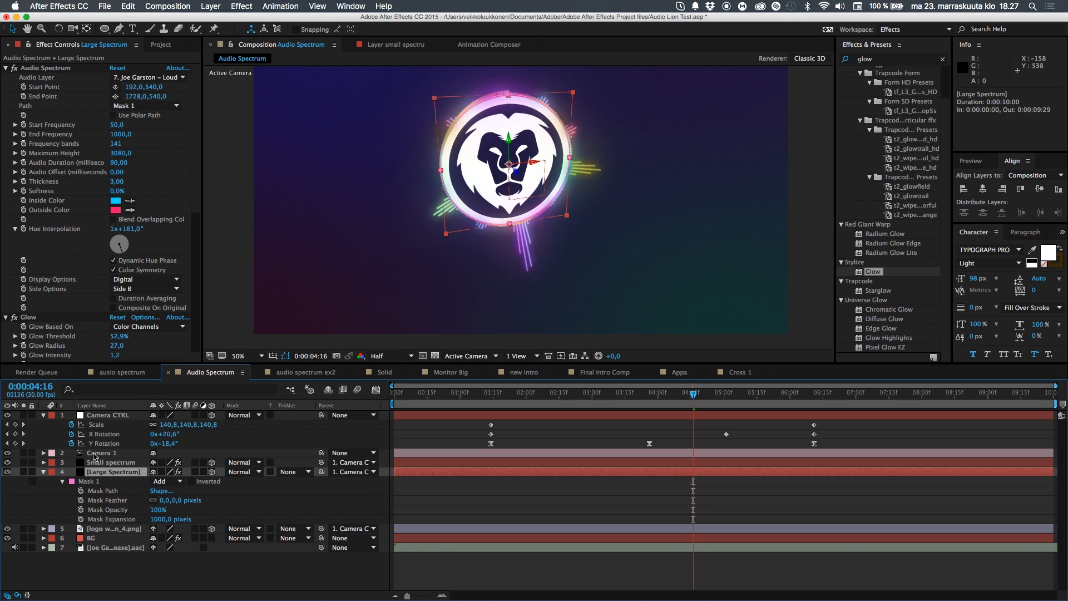
pyautogui.press('m')
pyautogui.click(119, 29)
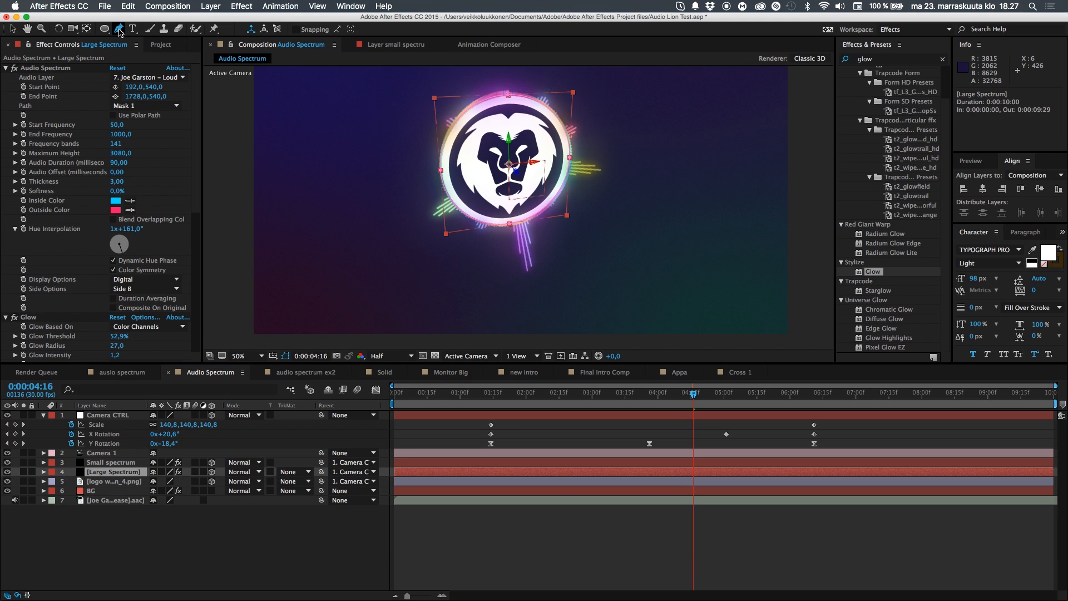
pyautogui.click(305, 251)
pyautogui.click(361, 103)
pyautogui.click(419, 258)
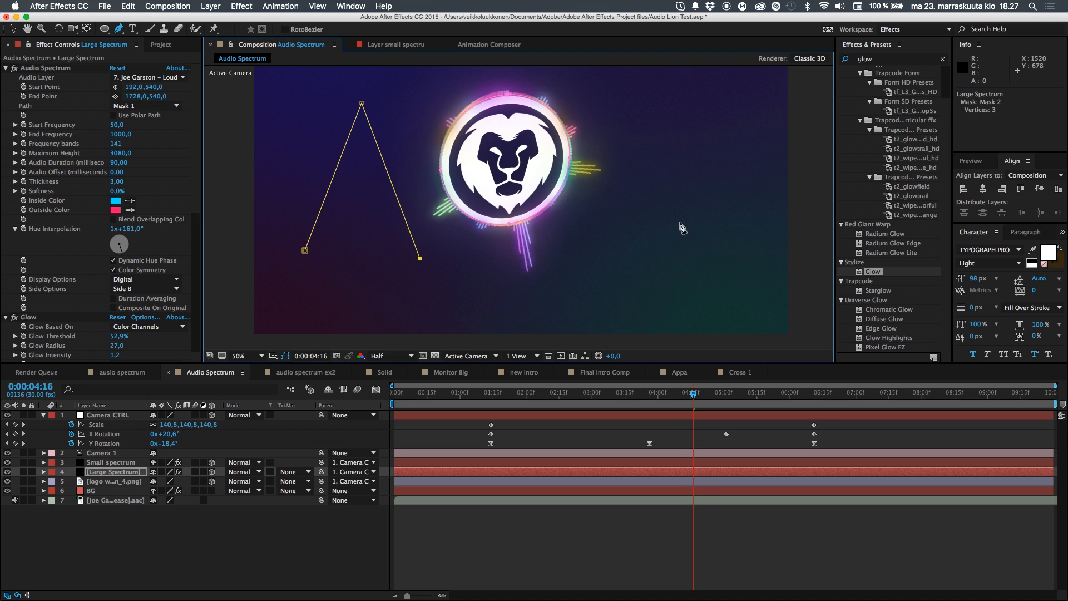
pyautogui.click(678, 223)
pyautogui.click(629, 97)
pyautogui.click(784, 83)
pyautogui.click(768, 258)
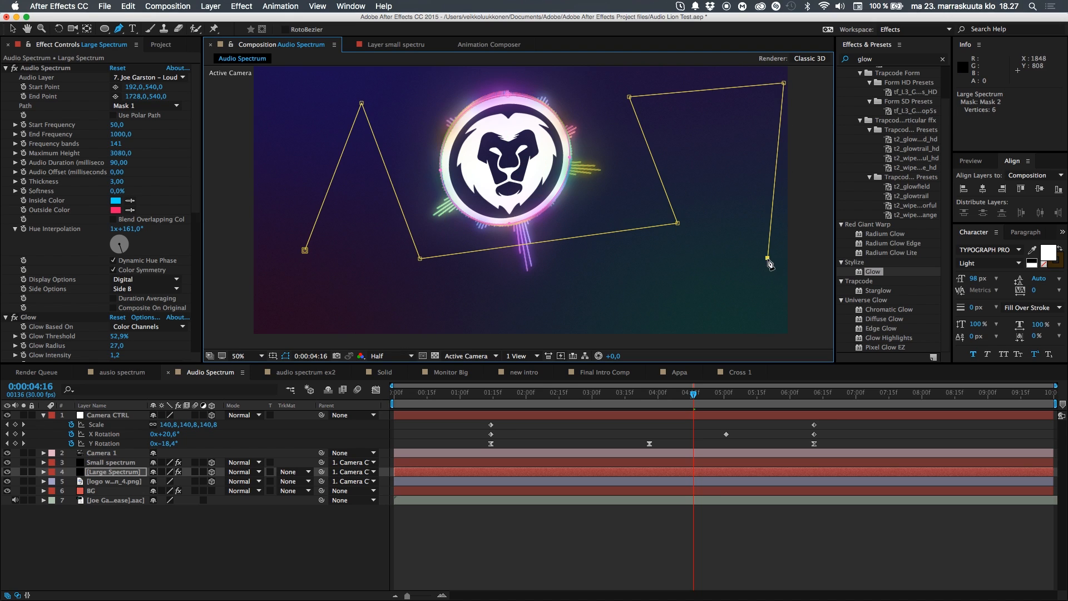
pyautogui.click(557, 299)
pyautogui.click(325, 301)
pyautogui.click(305, 251)
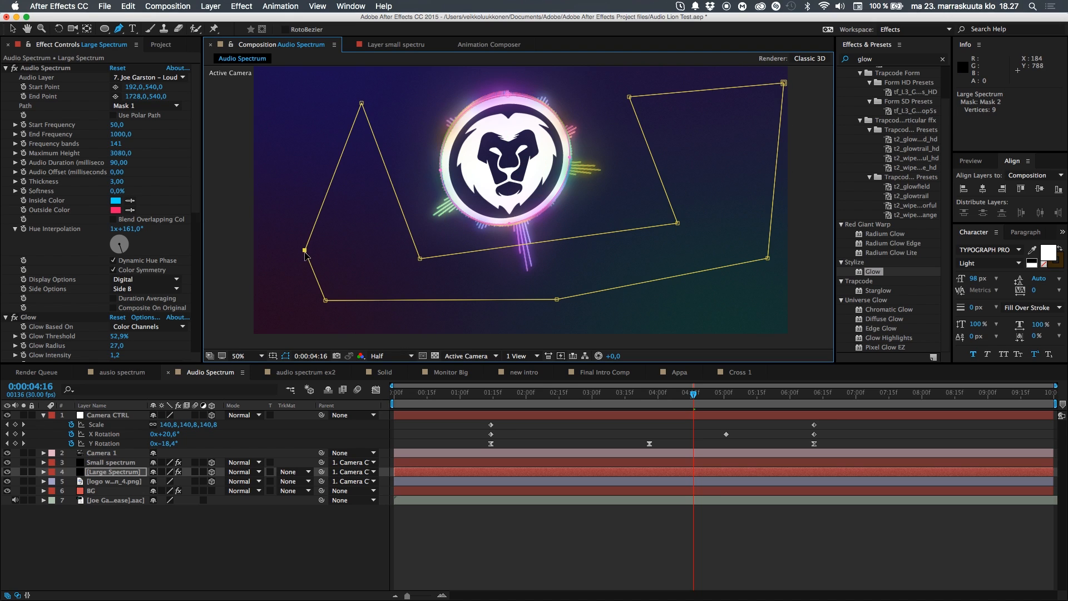
# - Set the Large Spectrum's Audio Spectrum Path to Mask 2, then deselect the layer to reveal the spectrum
pyautogui.press(',')
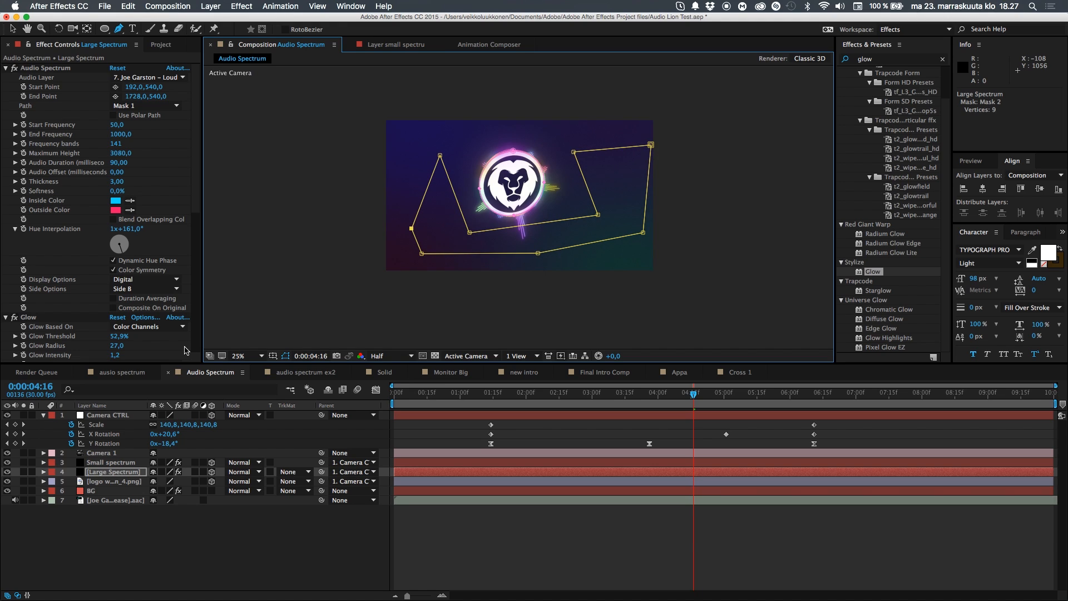
pyautogui.press('m')
pyautogui.press('m')
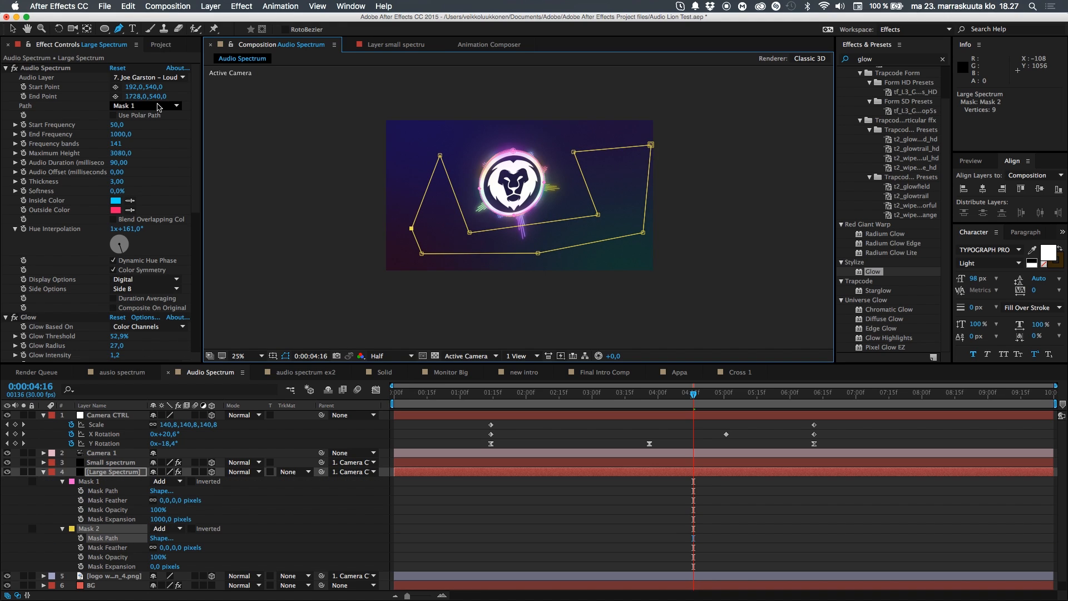
pyautogui.click(153, 105)
pyautogui.click(146, 145)
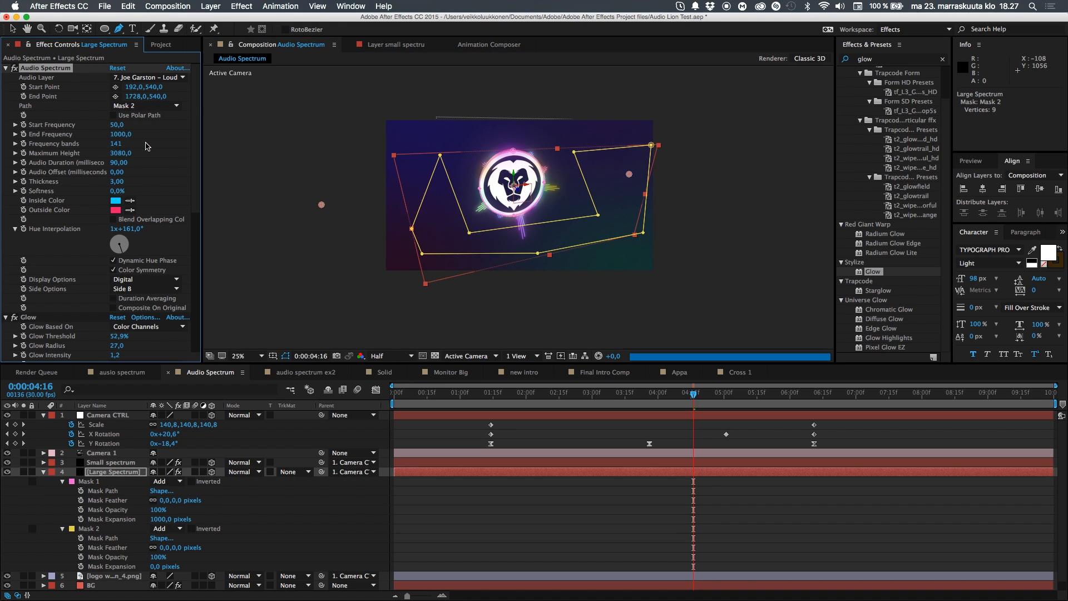
pyautogui.click(301, 307)
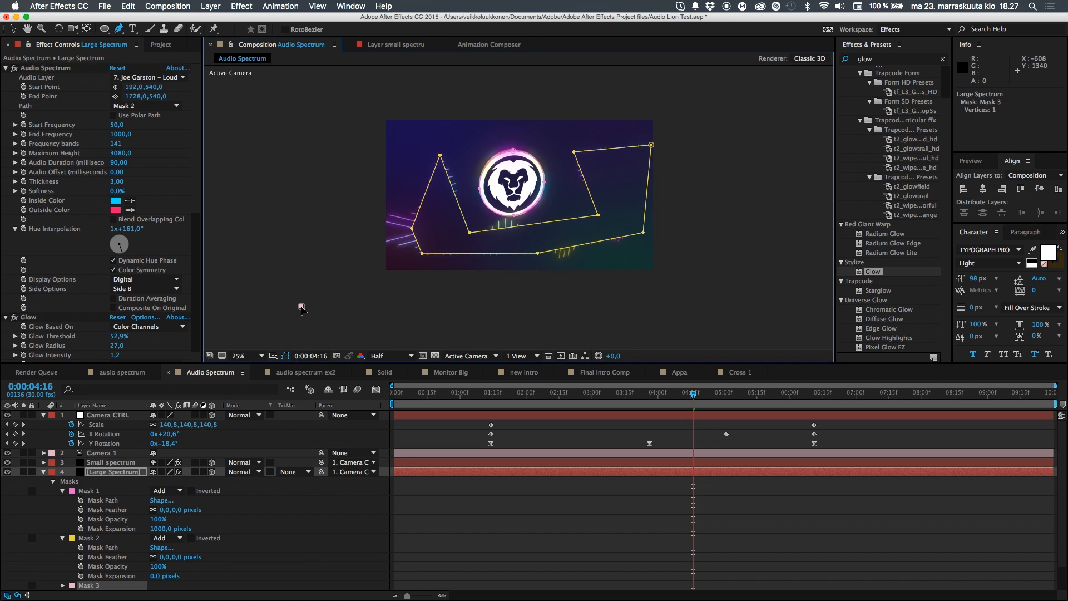
pyautogui.press('super+z')
pyautogui.press('v')
pyautogui.click(345, 301)
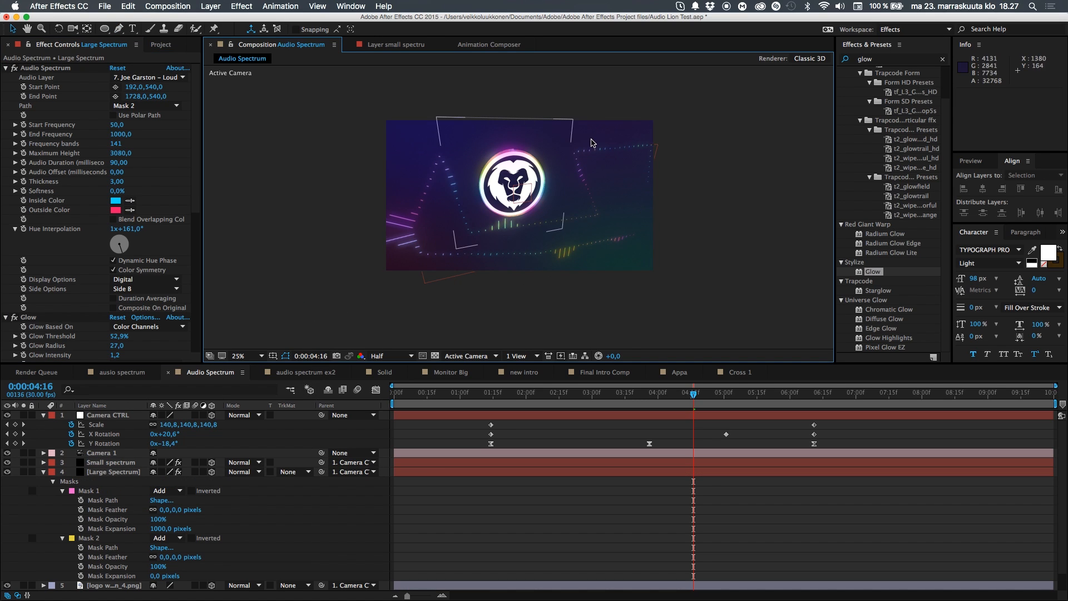
# - Play back and scrub the composition to preview the Large Spectrum running along the zigzag mask
pyautogui.click(525, 393)
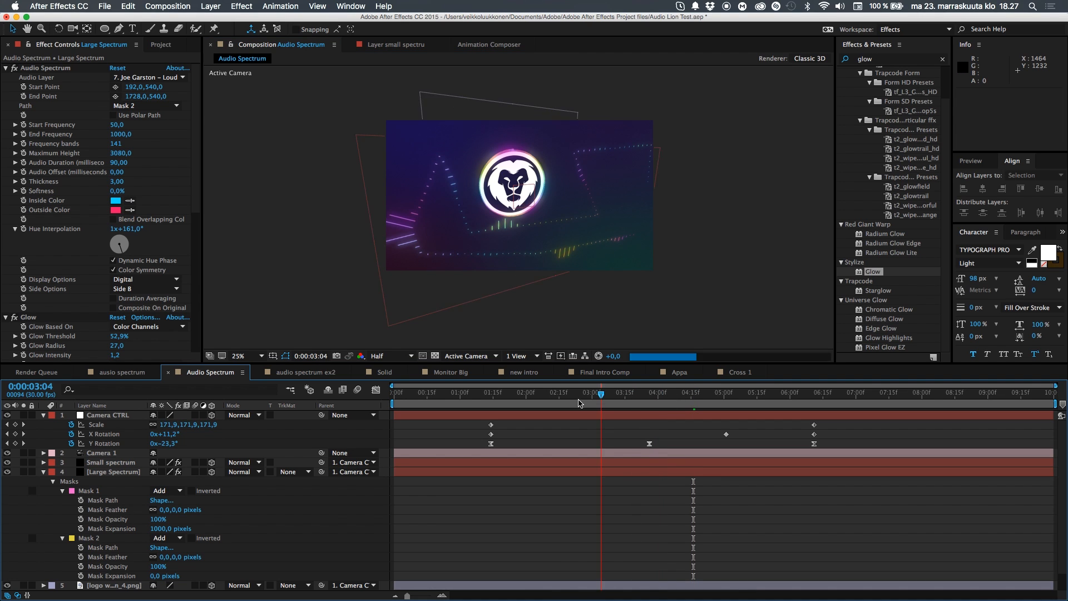
pyautogui.press('space')
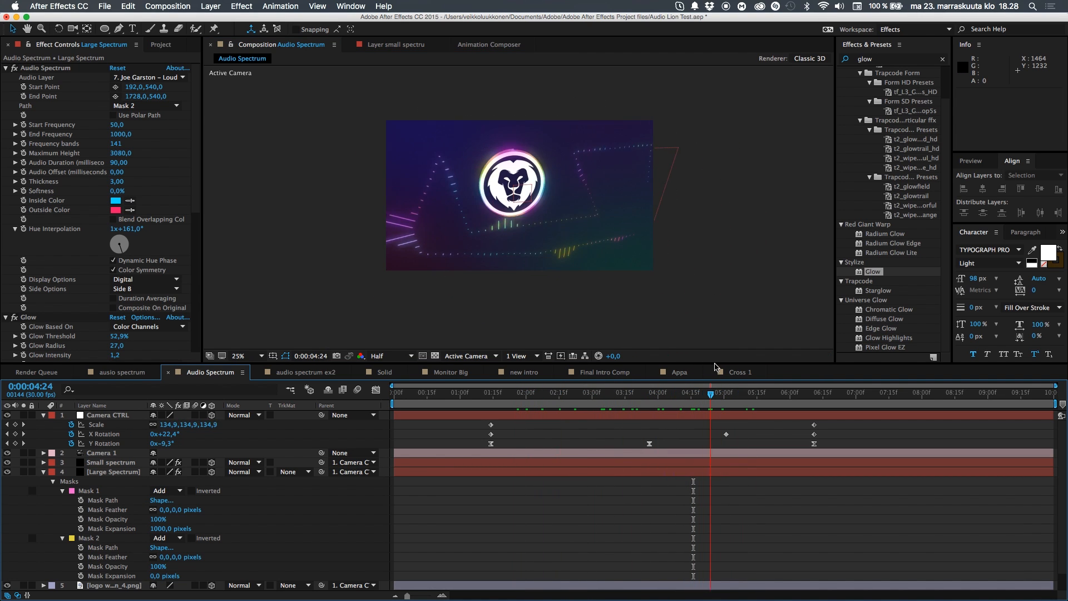
pyautogui.click(752, 392)
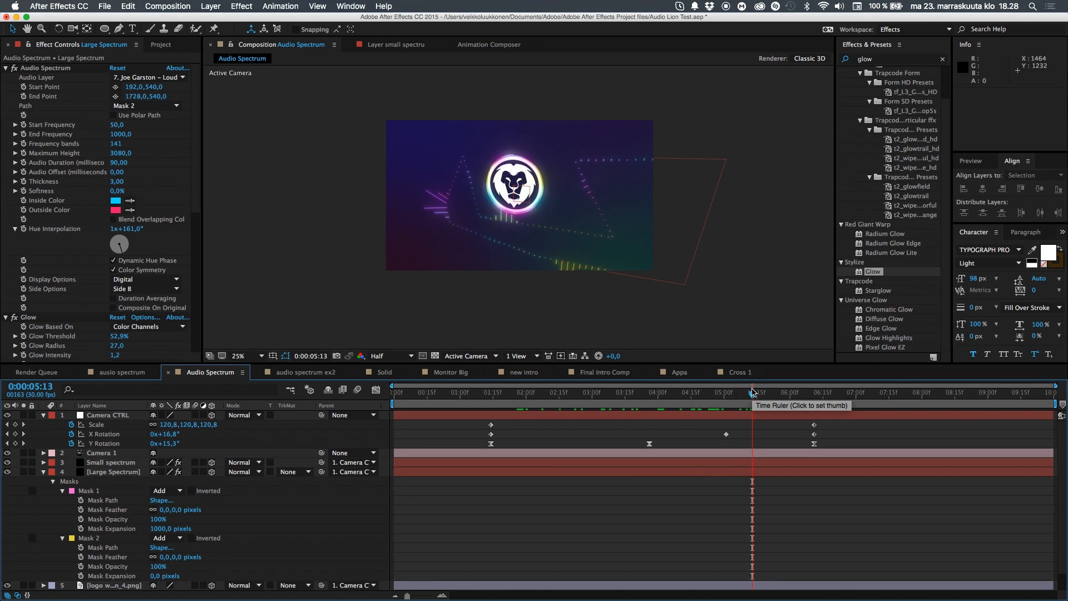
pyautogui.moveTo(752, 393); pyautogui.dragTo(678, 396)
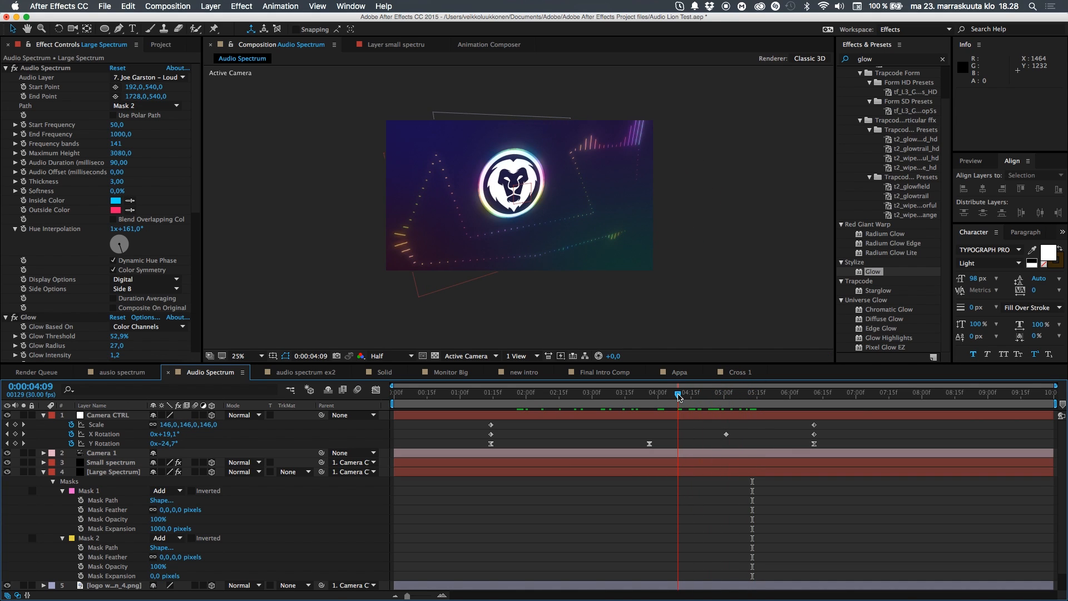